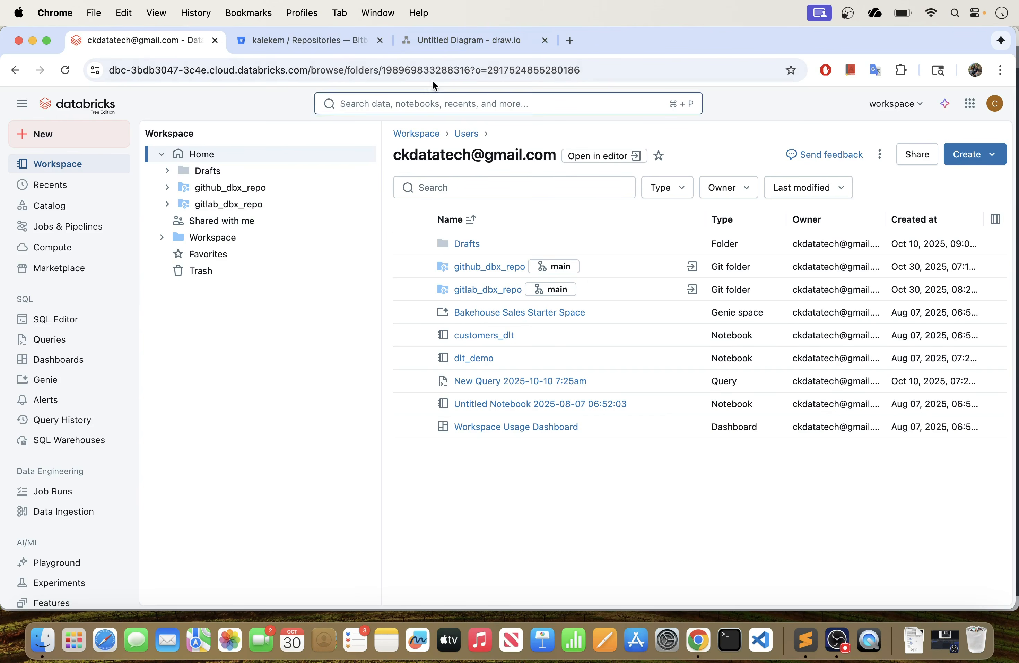
Step: View the Databricks and BitBucket integration diagram in draw.io, and return to the Databricks workspace
{"action": "left_click", "coordinate": [435, 39]}
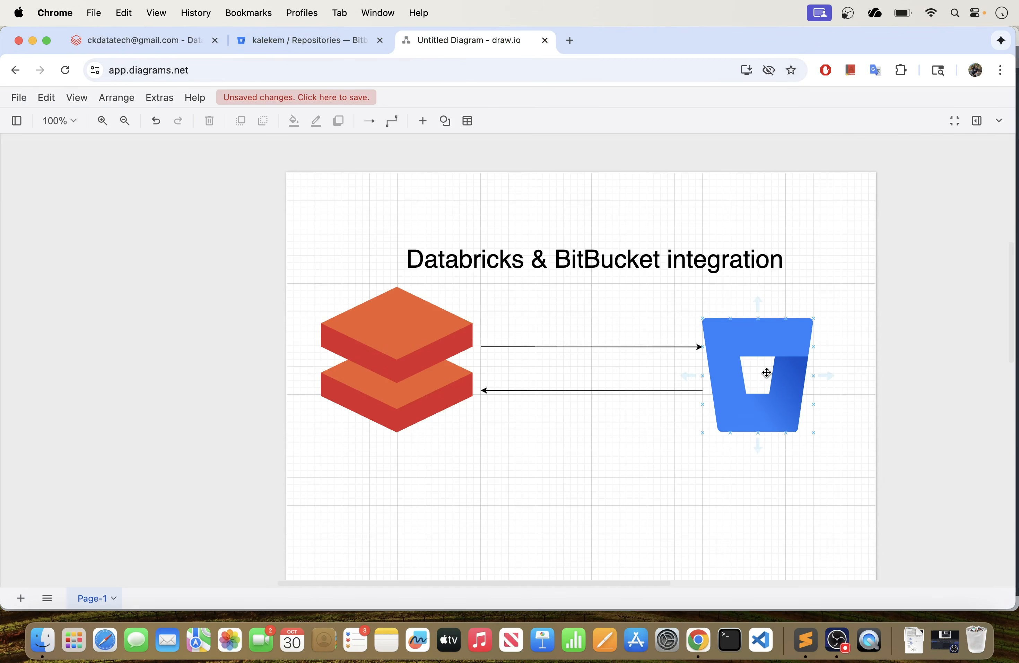
{"action": "left_click", "coordinate": [155, 42]}
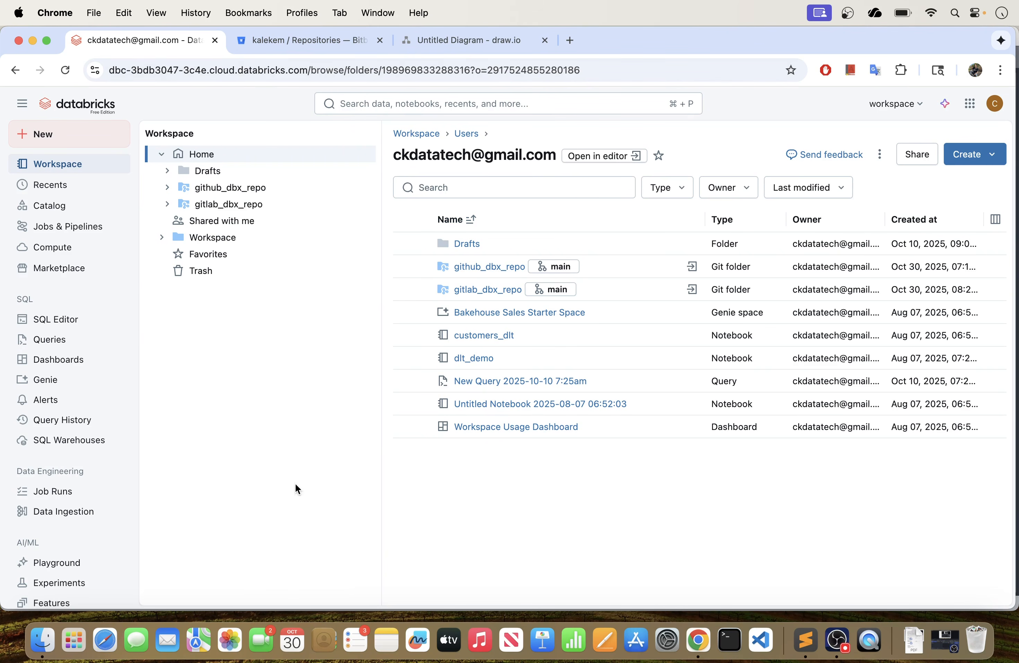
Step: Switch to Bitbucket and look through the workspace's projects, overview and repositories
{"action": "left_click", "coordinate": [286, 37]}
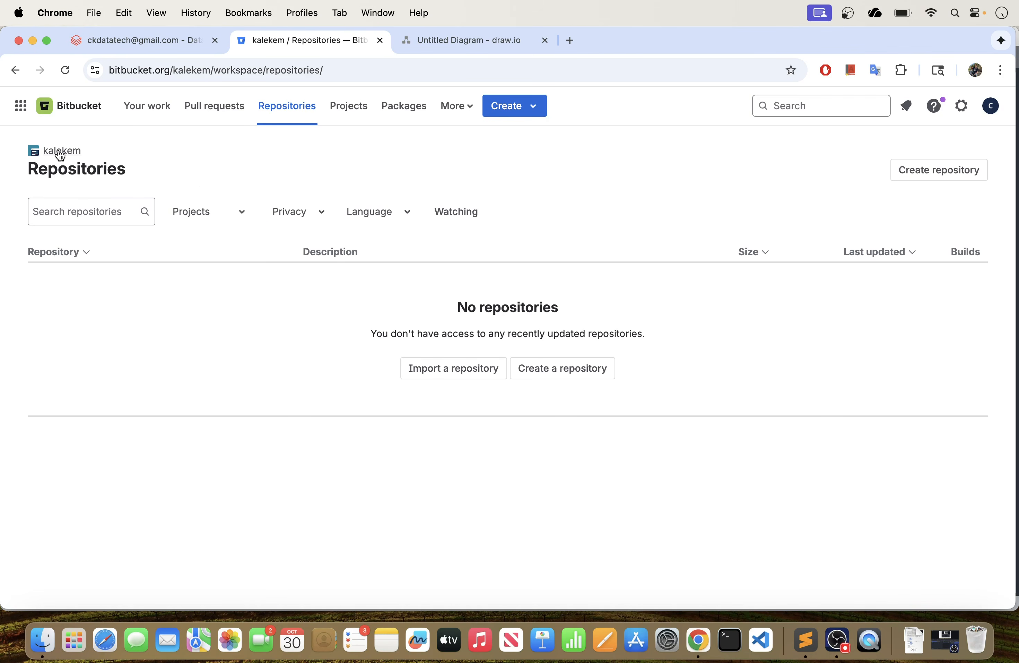
{"action": "left_click", "coordinate": [365, 111]}
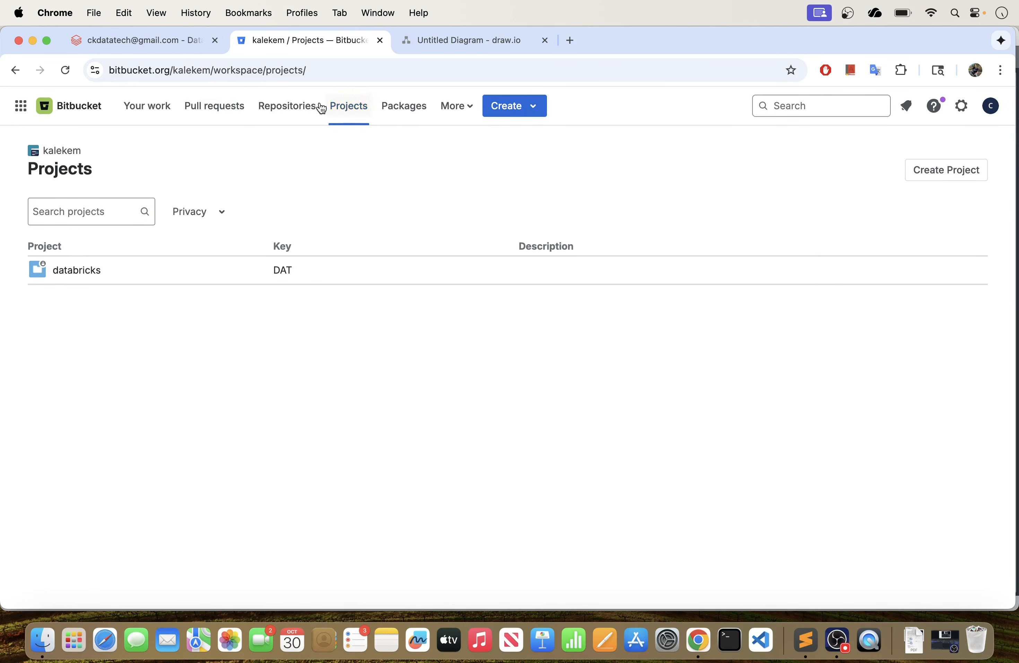
{"action": "left_click", "coordinate": [62, 151]}
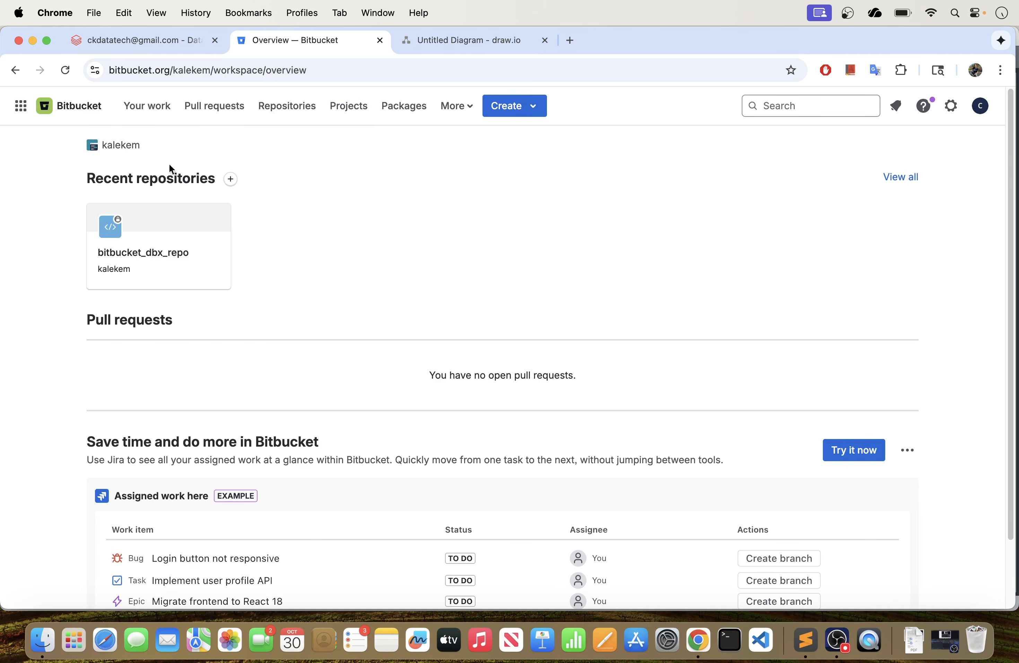
{"action": "left_click", "coordinate": [107, 145]}
{"action": "left_click", "coordinate": [288, 108]}
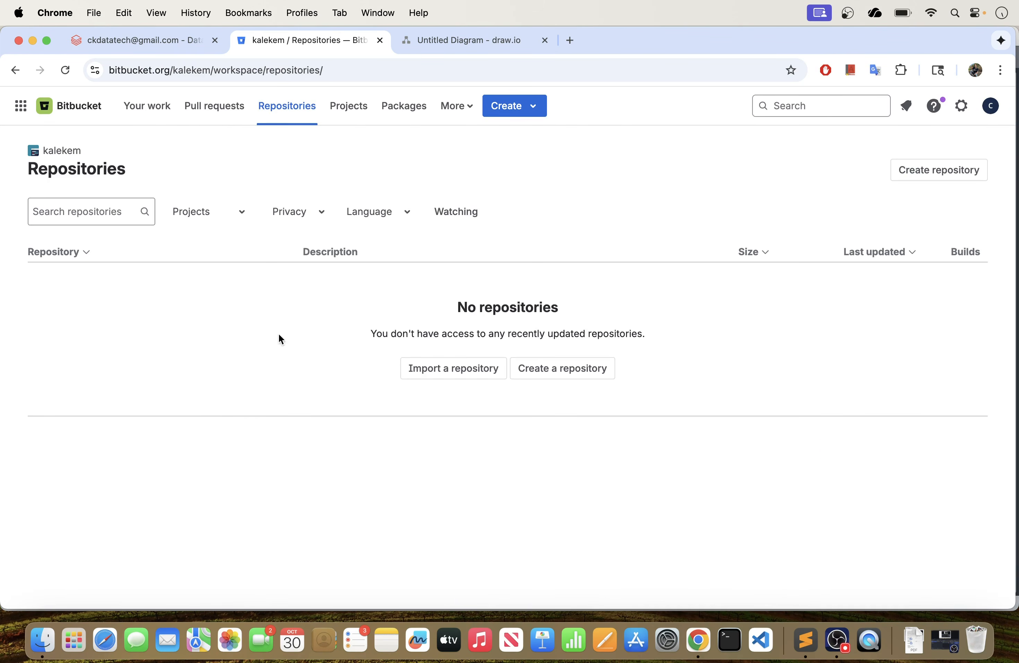
Step: Start creating a Bitbucket repository and assign it to a new project named dbx_demo
{"action": "left_click", "coordinate": [560, 371]}
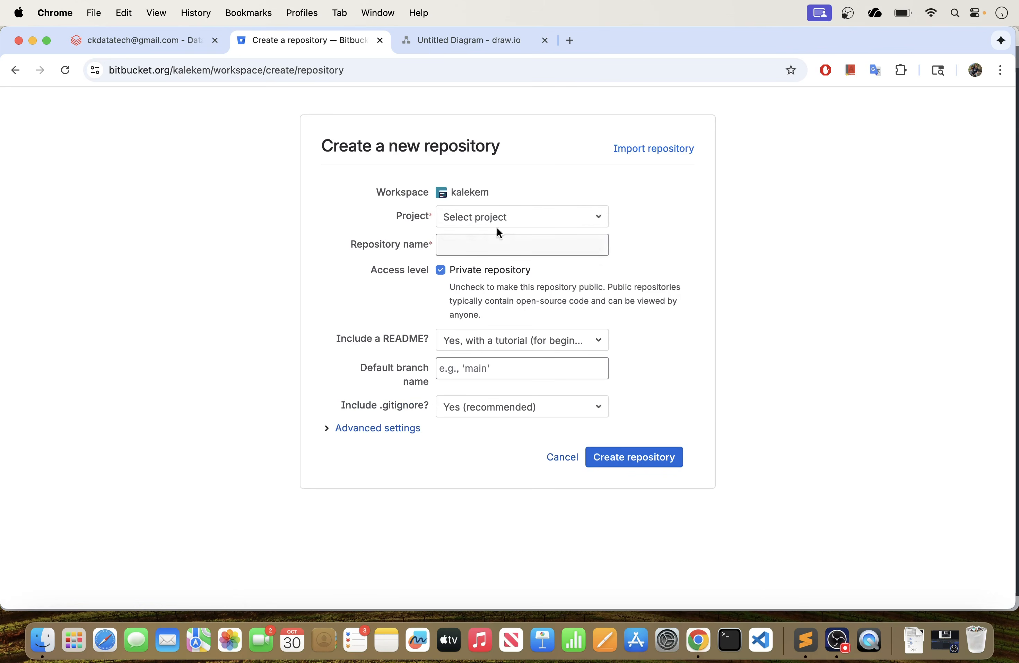
{"action": "left_click", "coordinate": [507, 225]}
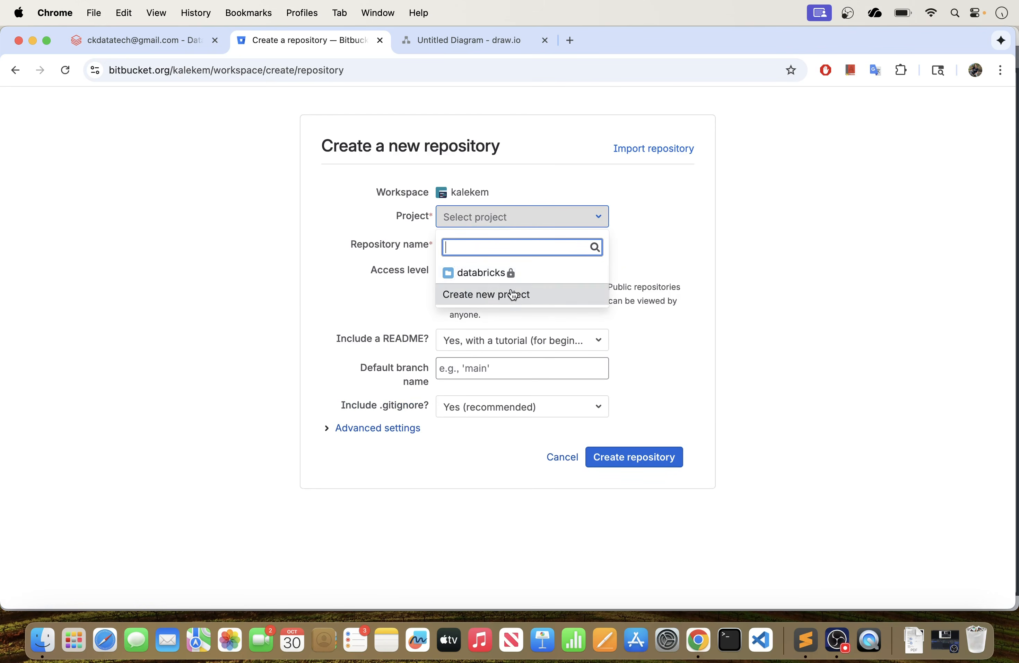
{"action": "left_click", "coordinate": [484, 296]}
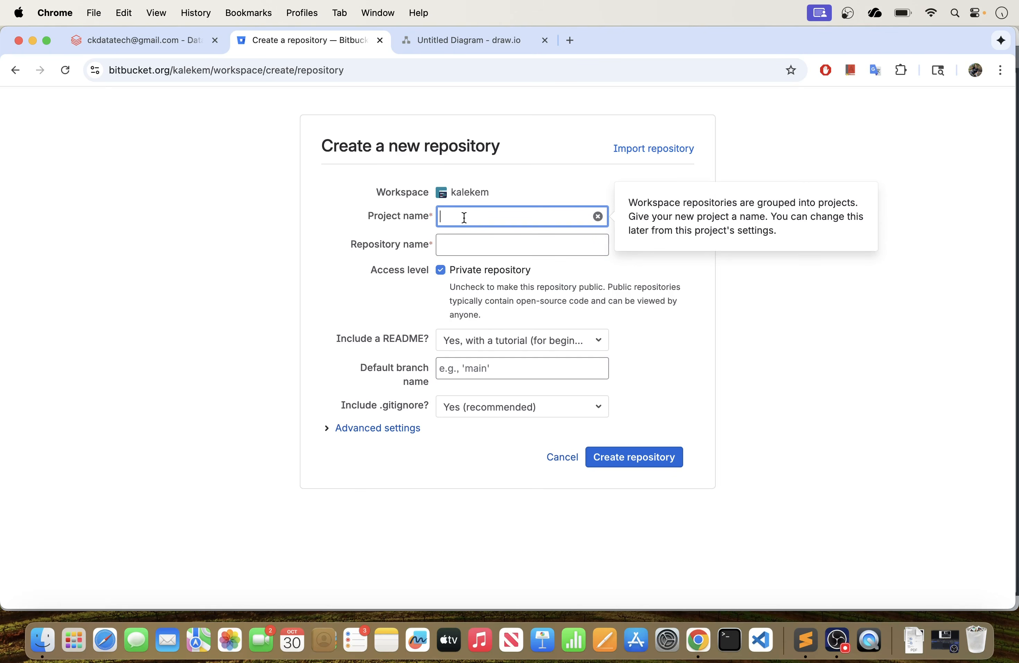
{"action": "type", "text": "da"}
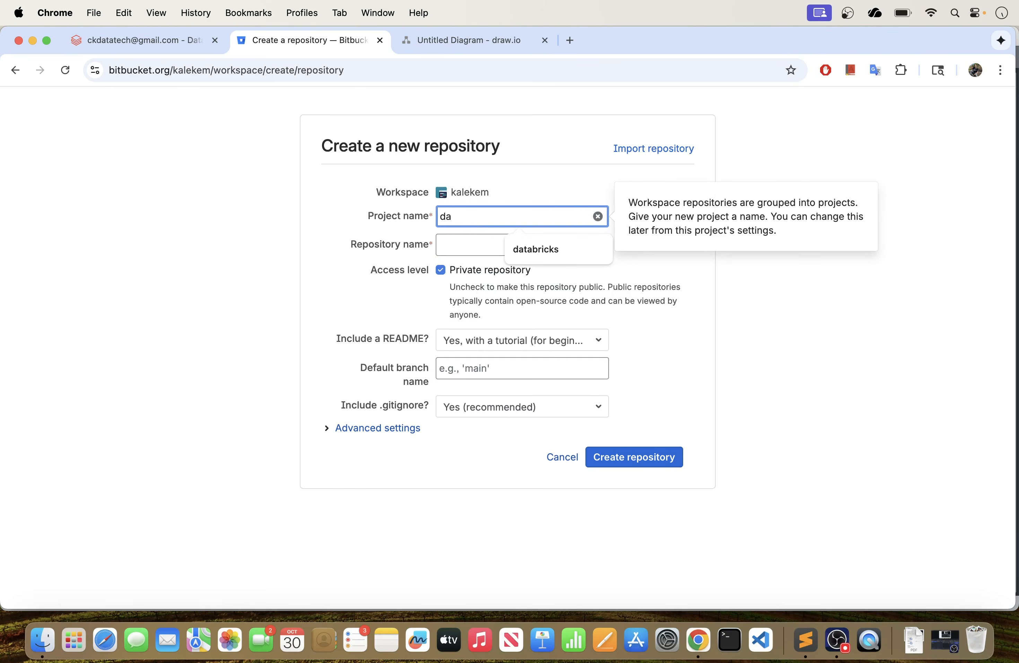
{"action": "type", "text": "bx_demo"}
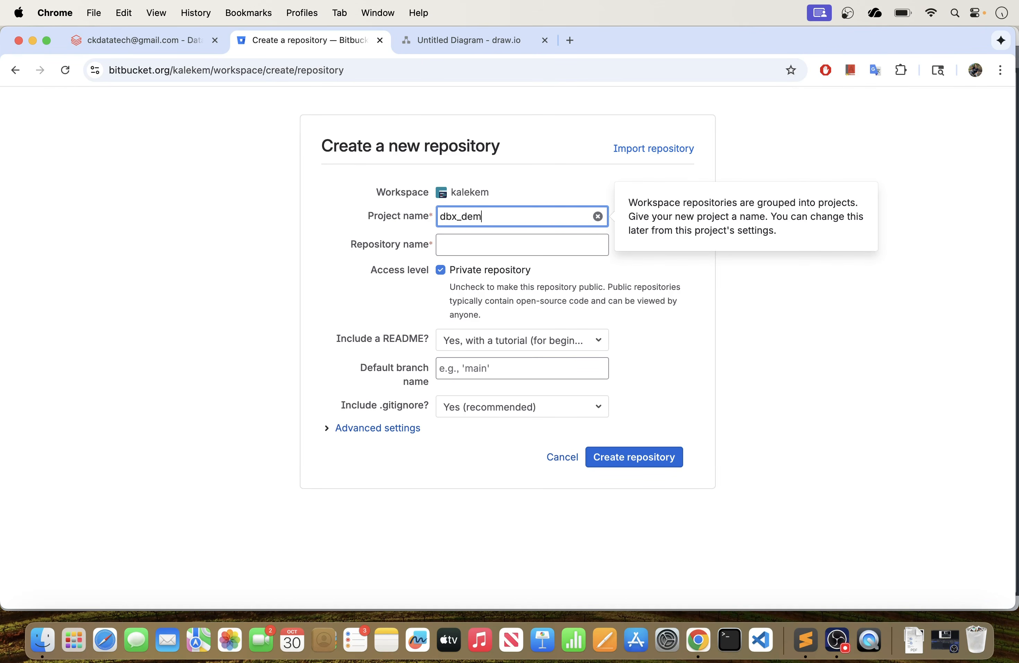
Step: Name the new repository bitbucket_dbx_repo
{"action": "left_click", "coordinate": [590, 241]}
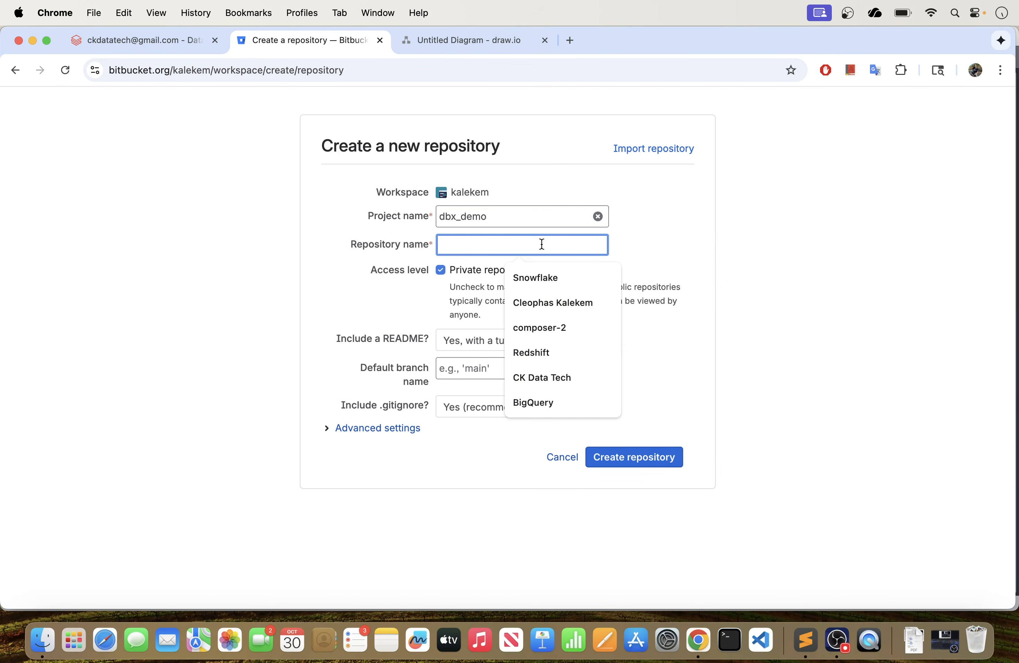
{"action": "type", "text": "bi"}
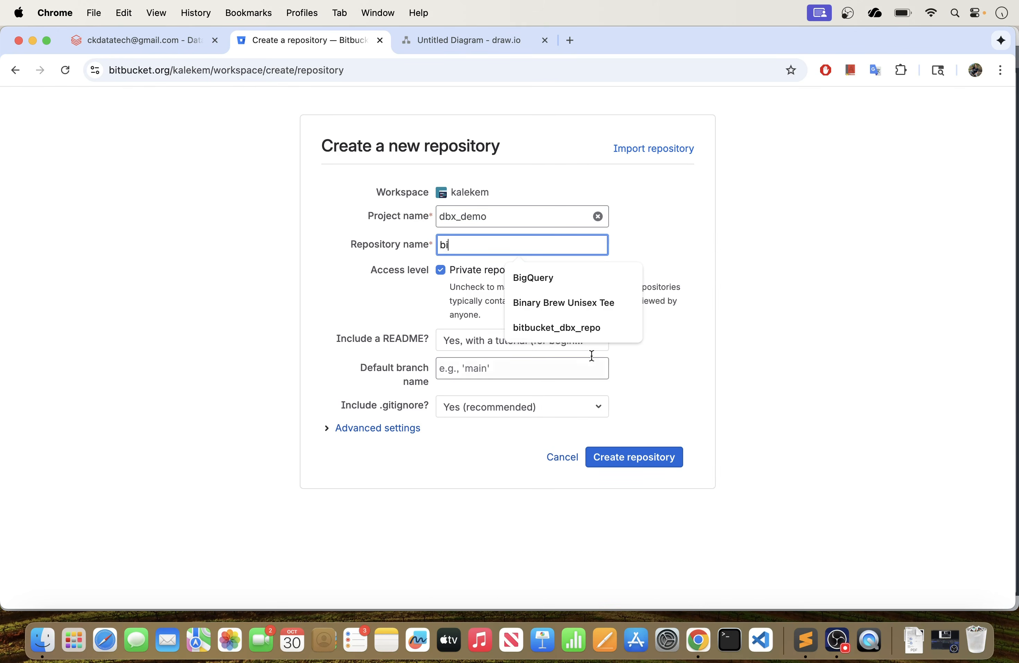
{"action": "left_click", "coordinate": [572, 334]}
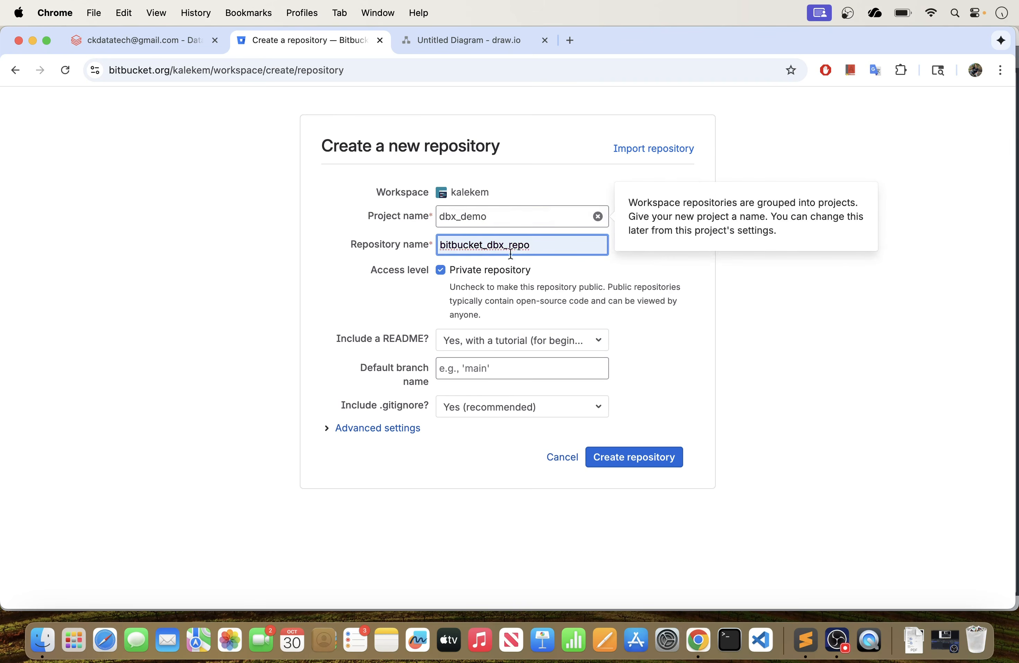
{"action": "left_click", "coordinate": [750, 292]}
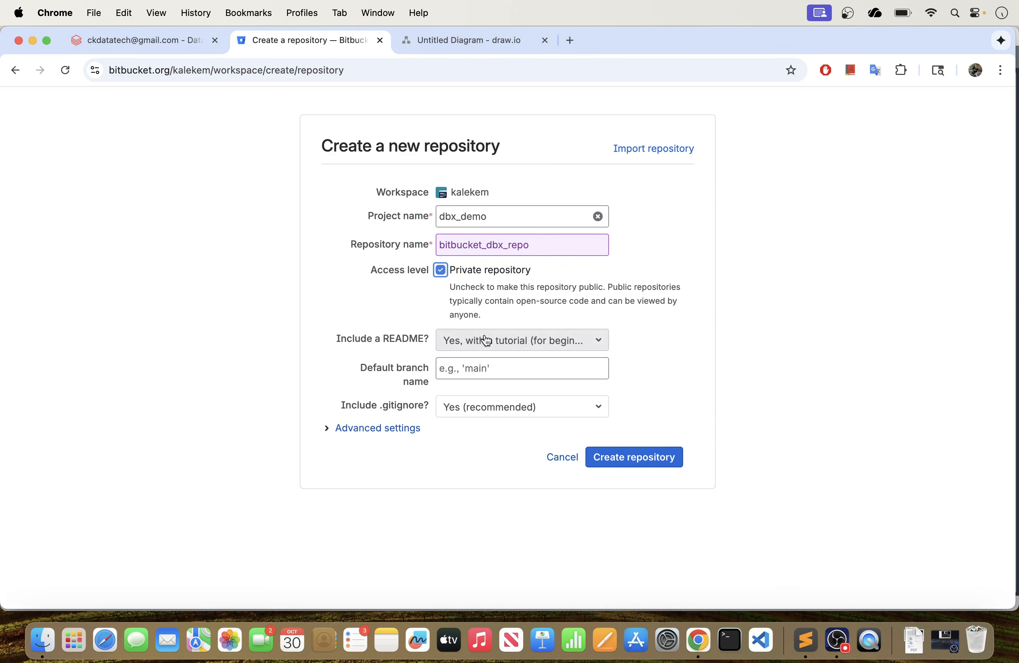
Step: Keep the README option with a tutorial for beginners and set the default branch name to main
{"action": "left_click", "coordinate": [530, 340]}
{"action": "left_click", "coordinate": [659, 373]}
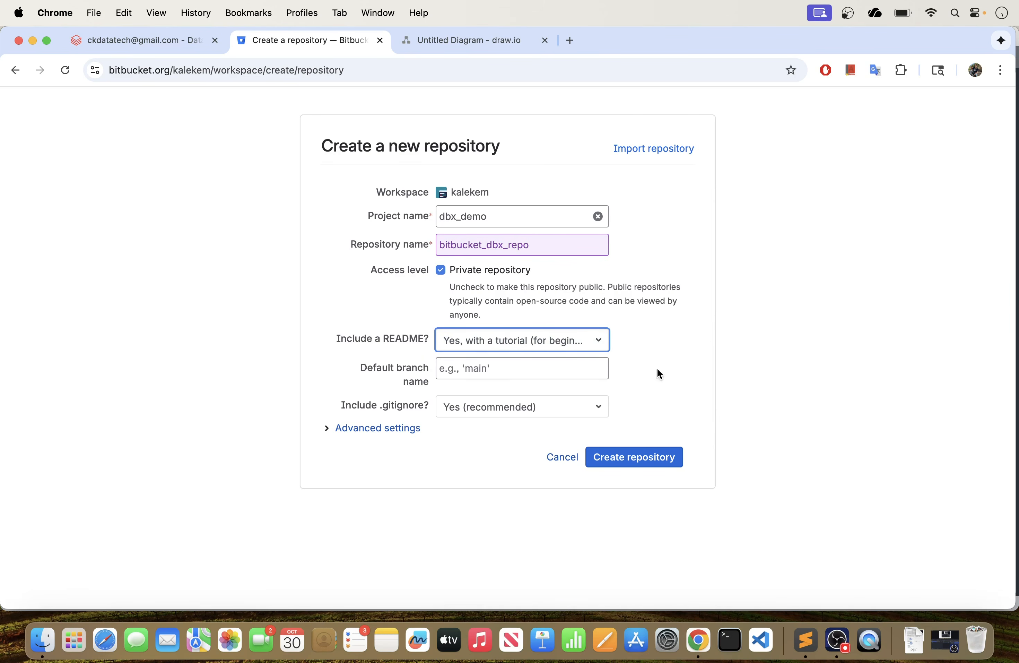
{"action": "left_click", "coordinate": [498, 343]}
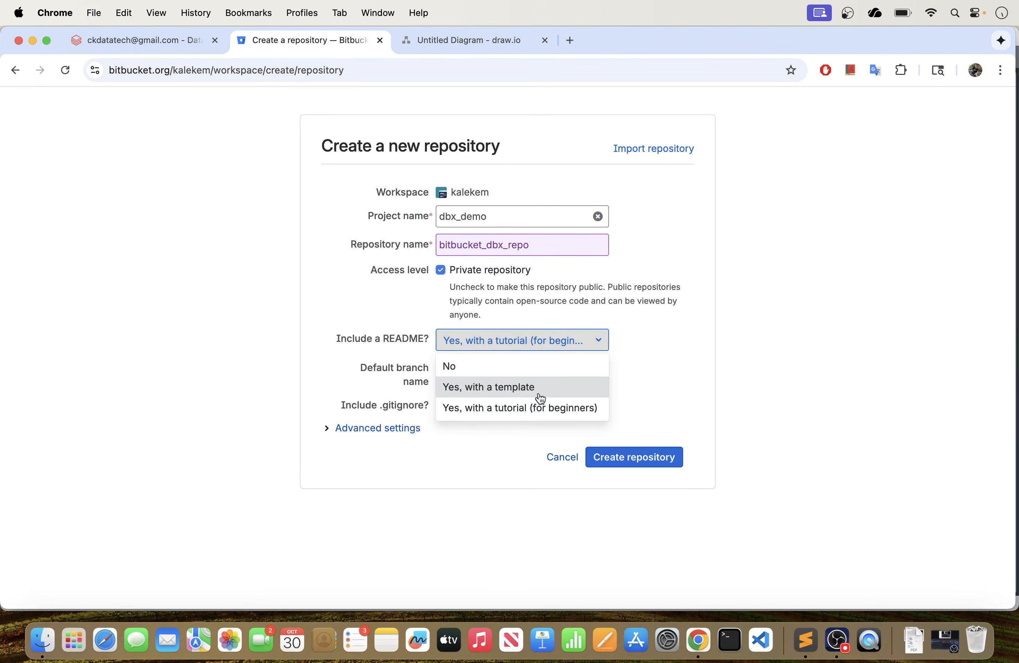
{"action": "left_click", "coordinate": [648, 392]}
{"action": "left_click", "coordinate": [490, 369]}
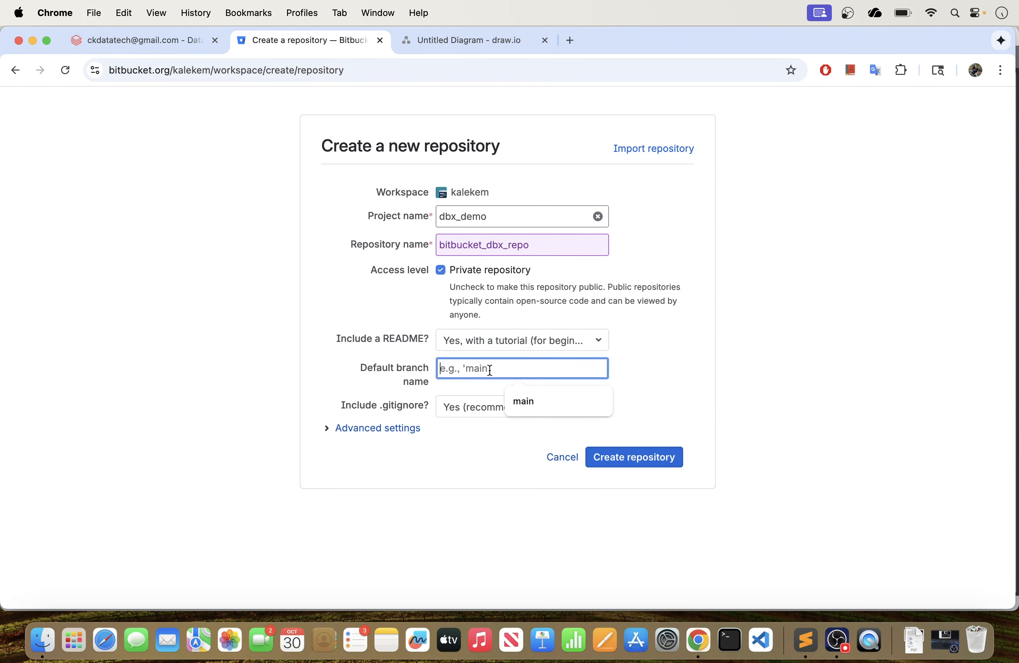
{"action": "type", "text": "main"}
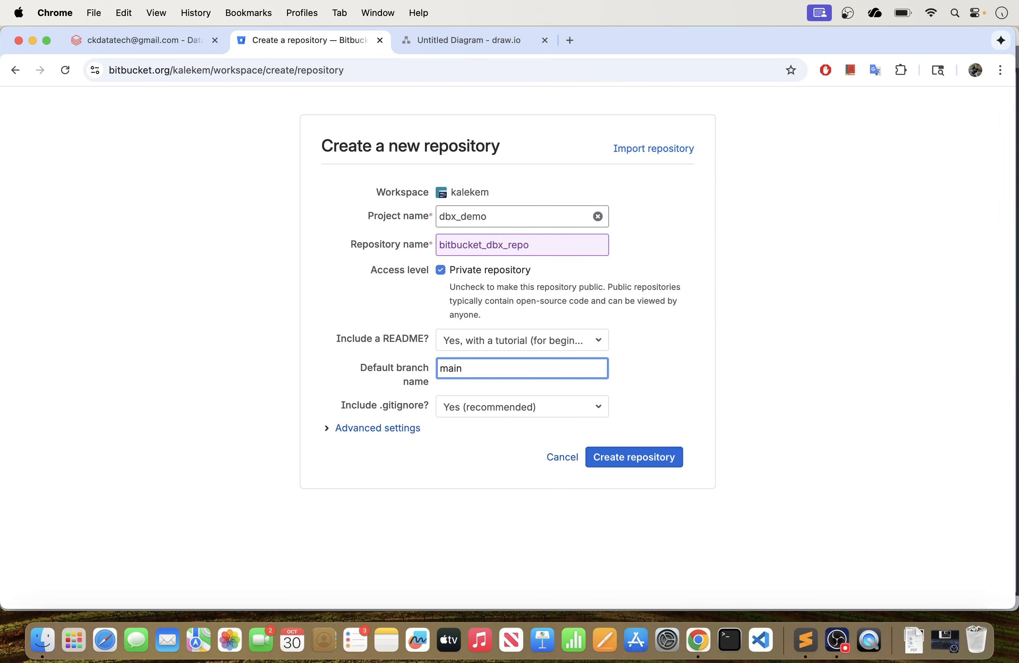
{"action": "left_click", "coordinate": [669, 352]}
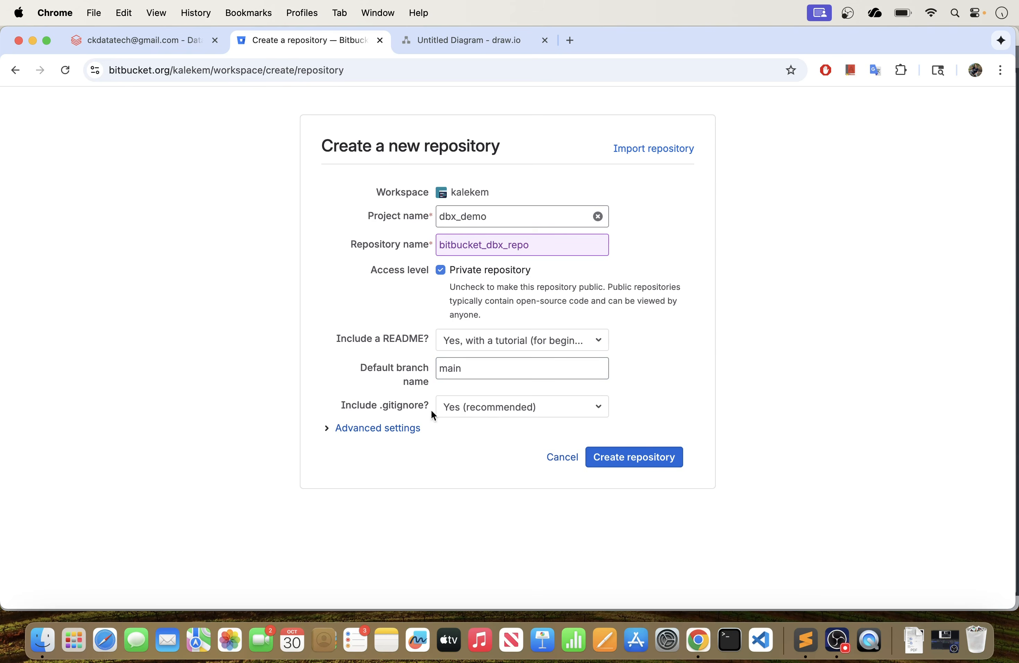
Step: Review the advanced settings without choosing a language, and create the private repository
{"action": "left_click", "coordinate": [332, 431]}
{"action": "scroll", "coordinate": [441, 488], "scroll_direction": "down", "scroll_amount": 1}
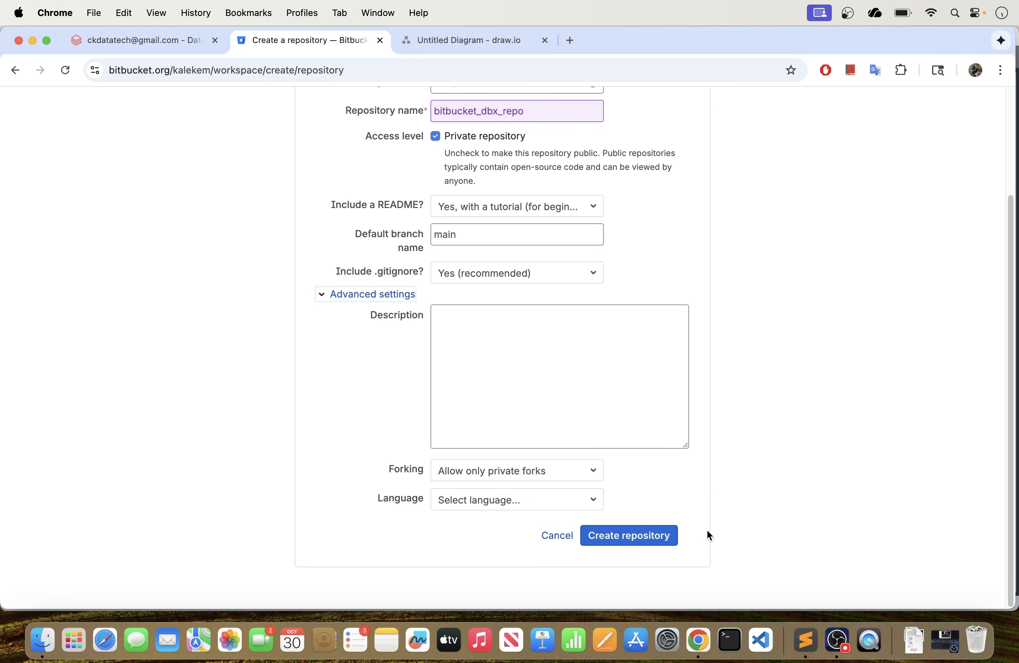
{"action": "left_click", "coordinate": [534, 504]}
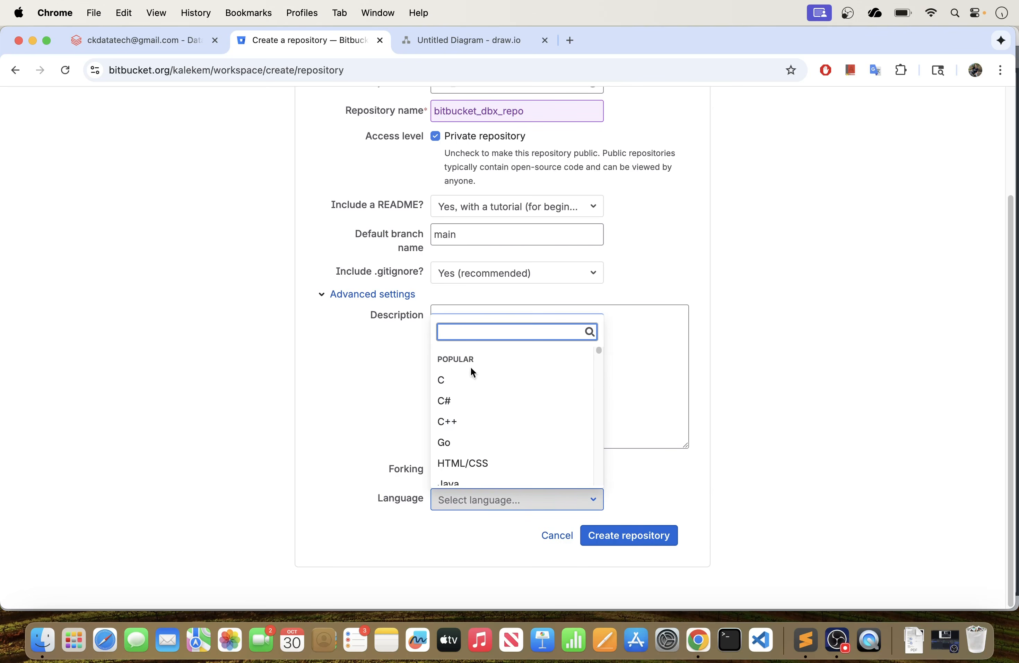
{"action": "scroll", "coordinate": [502, 450], "scroll_direction": "down", "scroll_amount": 3}
{"action": "scroll", "coordinate": [503, 451], "scroll_direction": "down", "scroll_amount": 2}
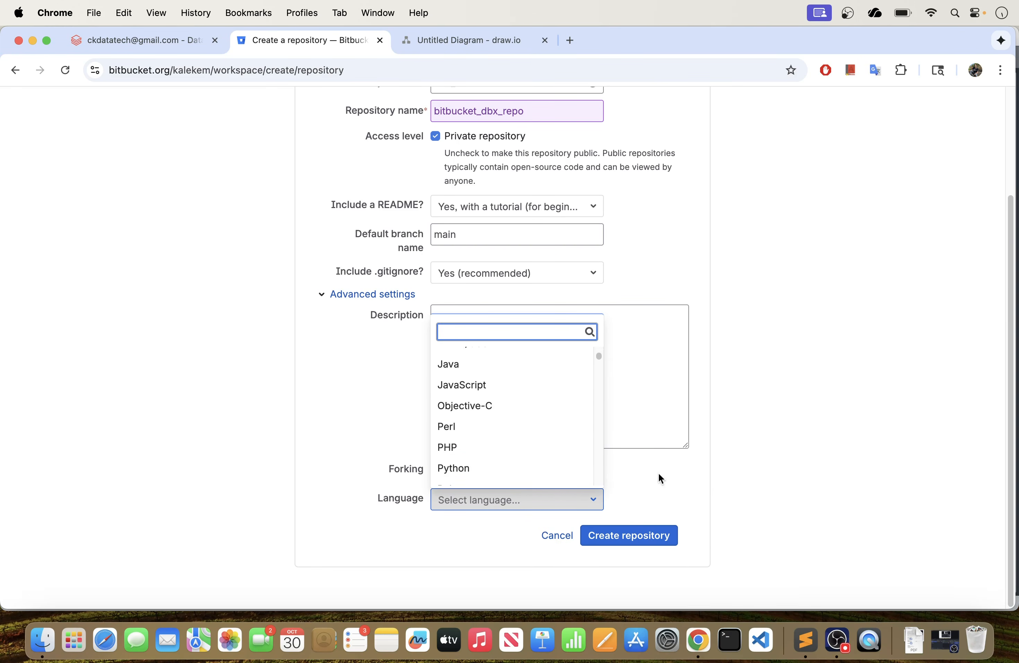
{"action": "left_click", "coordinate": [665, 474]}
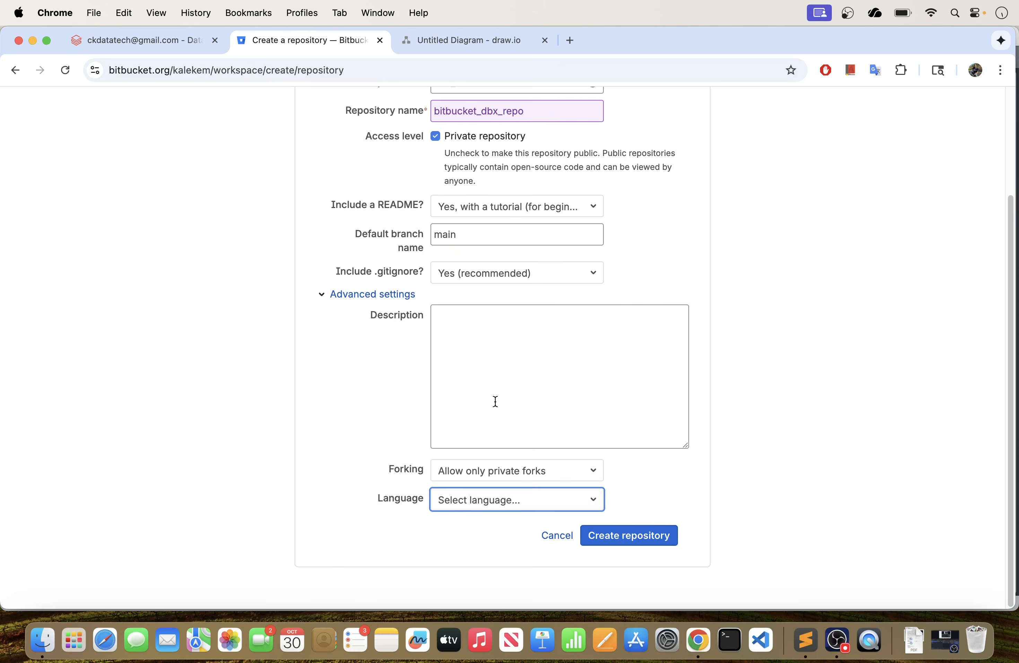
{"action": "scroll", "coordinate": [437, 371], "scroll_direction": "up", "scroll_amount": 3}
{"action": "scroll", "coordinate": [485, 371], "scroll_direction": "down", "scroll_amount": 3}
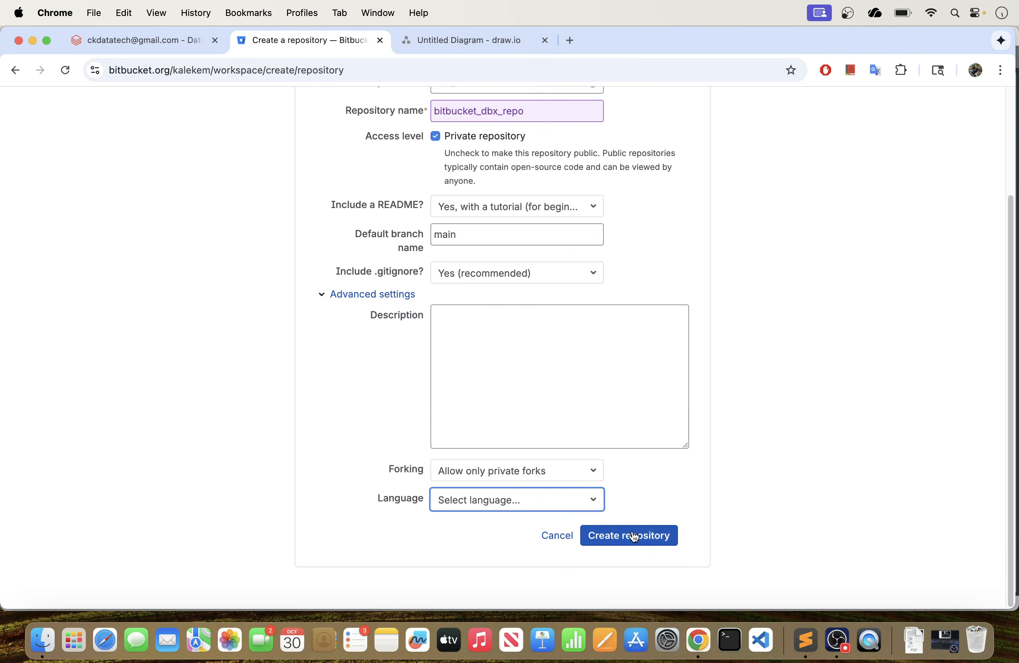
{"action": "left_click", "coordinate": [631, 540]}
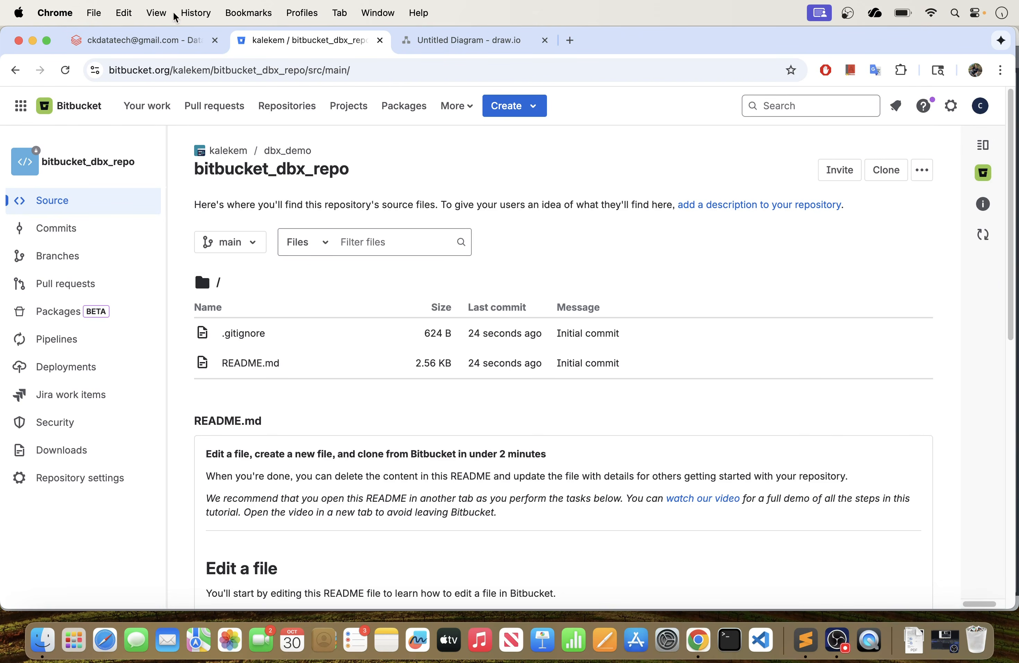
Step: Switch to Databricks and open the linked accounts page in the user settings
{"action": "left_click", "coordinate": [137, 39]}
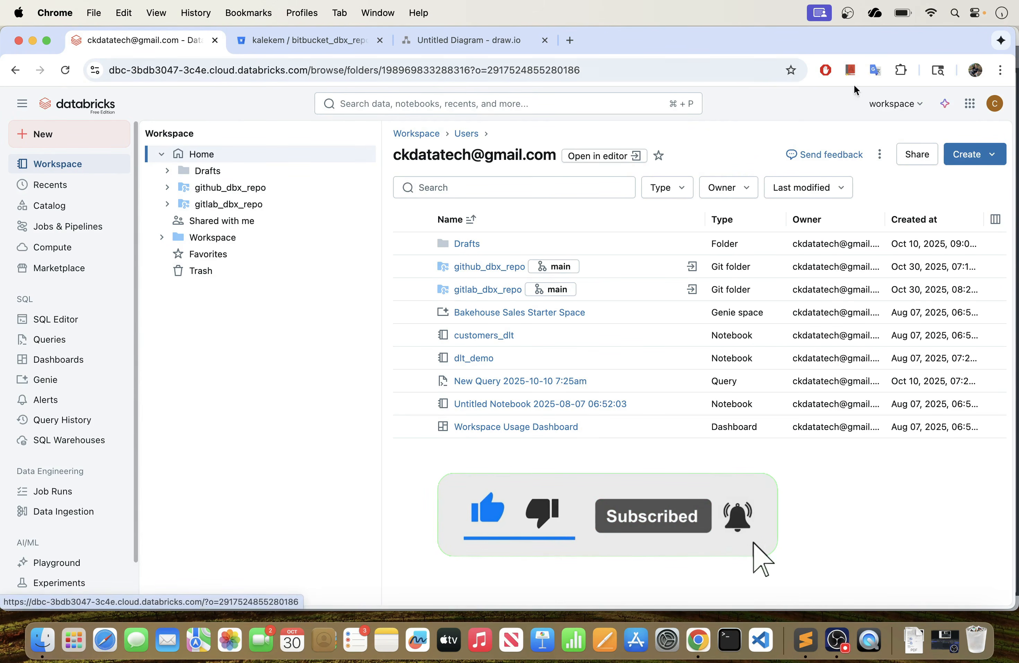
{"action": "left_click", "coordinate": [995, 104]}
{"action": "left_click", "coordinate": [889, 172]}
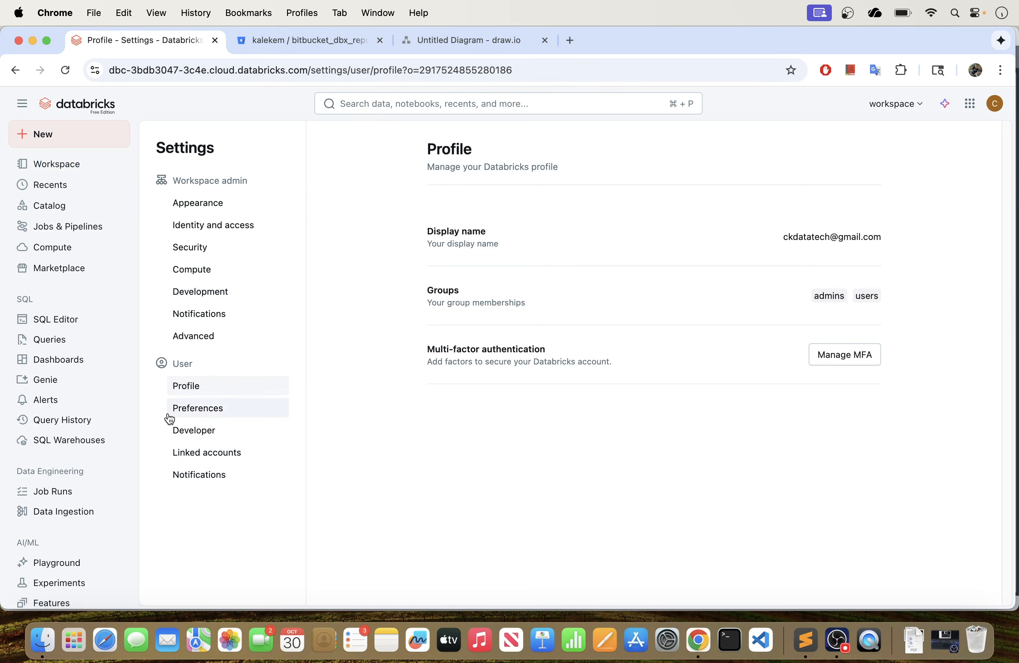
{"action": "left_click", "coordinate": [200, 457]}
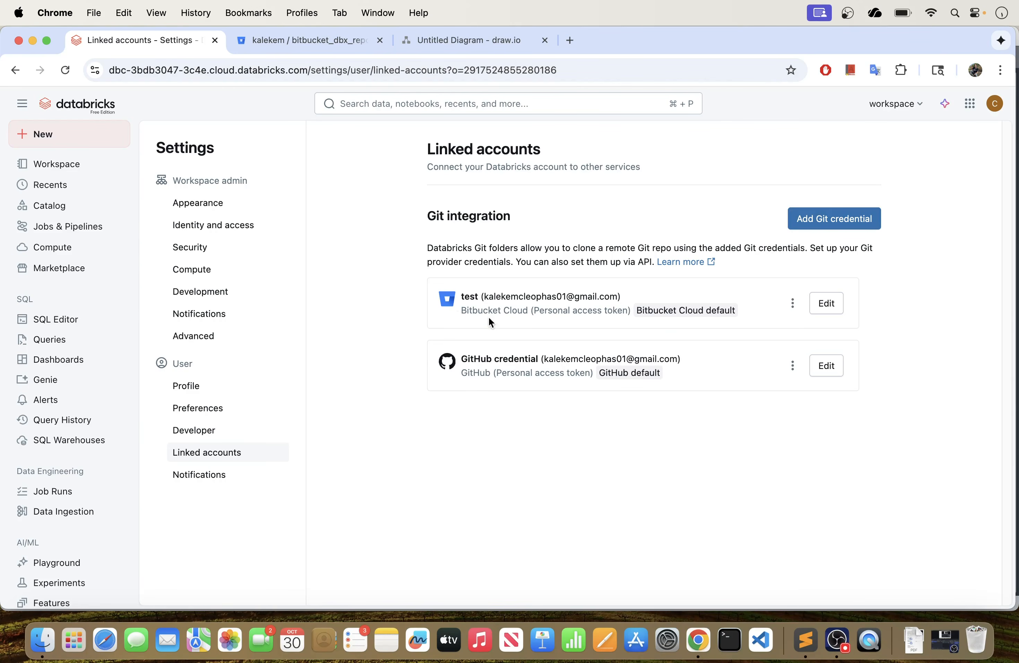
Step: Delete the existing Bitbucket Cloud credential nicknamed test and dismiss the notification
{"action": "left_click", "coordinate": [789, 309]}
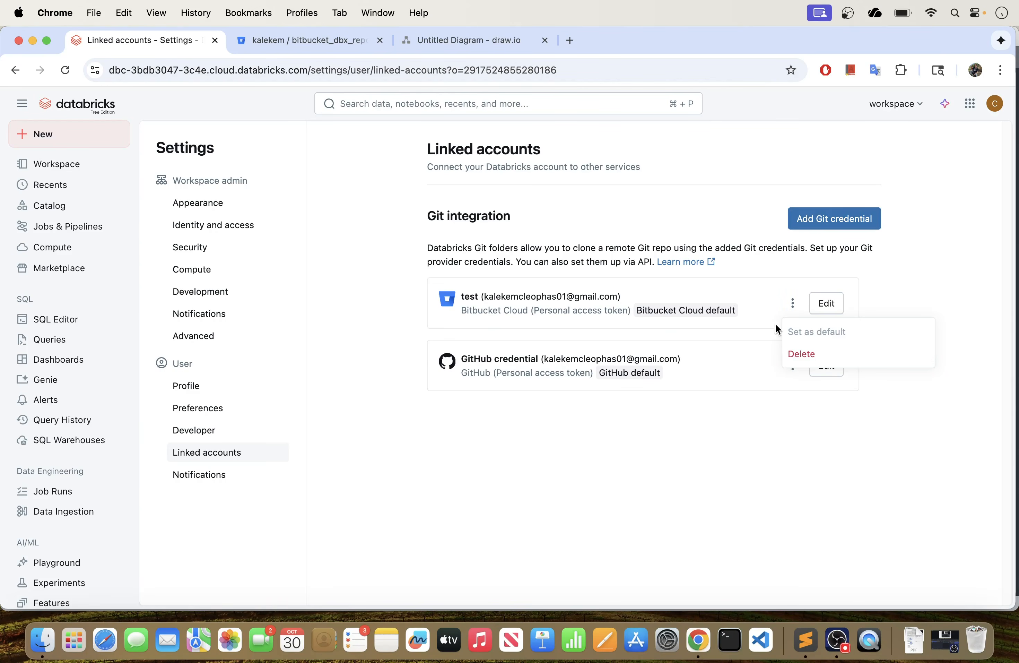
{"action": "left_click", "coordinate": [797, 351]}
{"action": "left_click", "coordinate": [691, 408]}
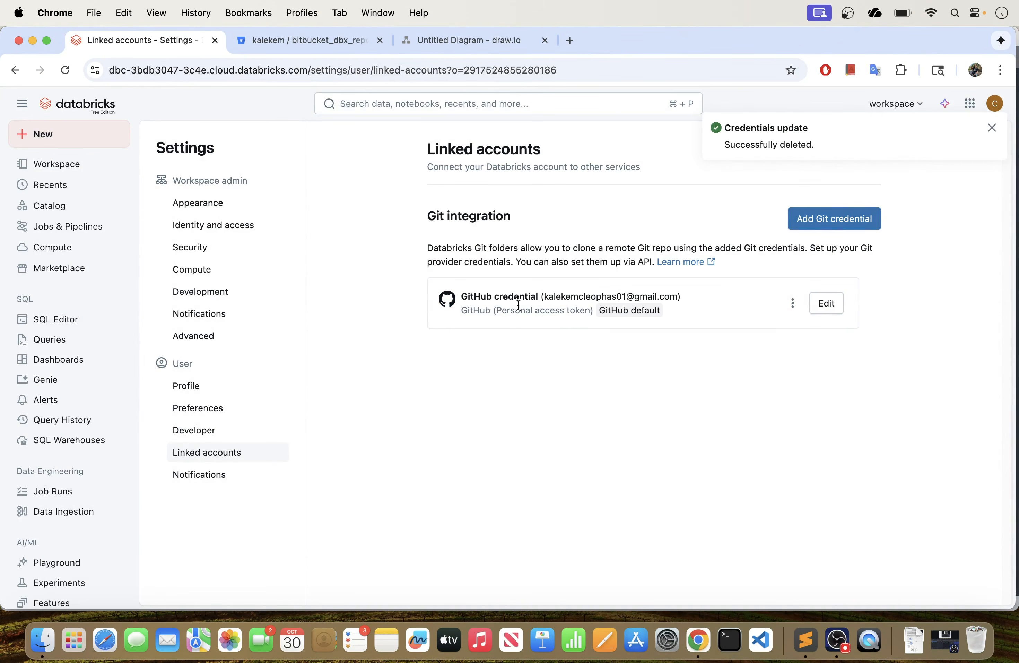
{"action": "left_click", "coordinate": [993, 127]}
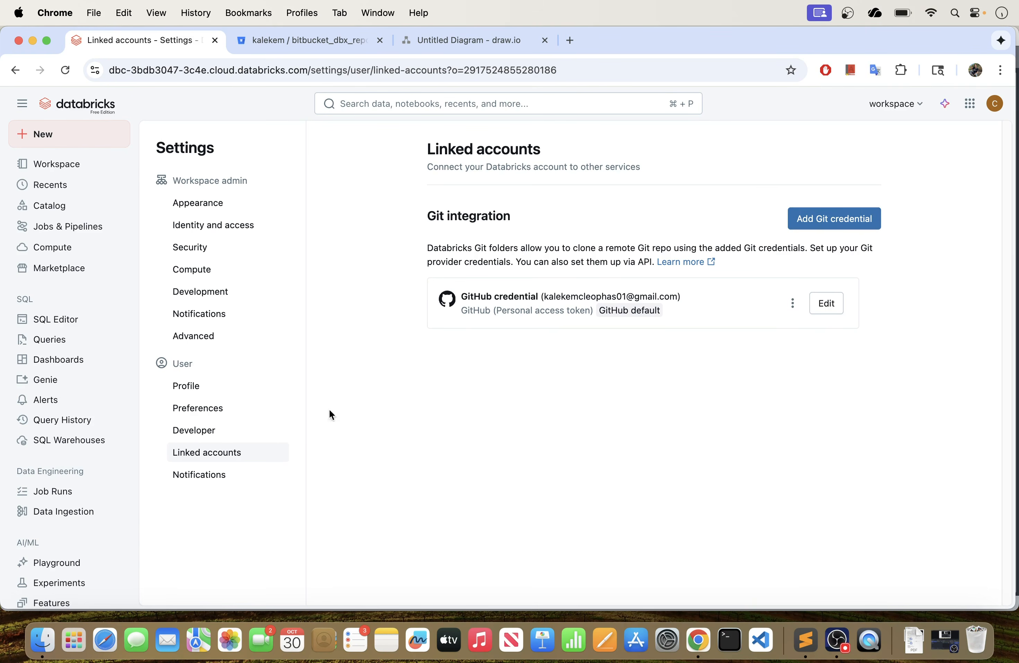
Step: Start a new Bitbucket Cloud Git credential nicknamed bitbucket_cred and fill in the Git provider email
{"action": "left_click", "coordinate": [837, 223]}
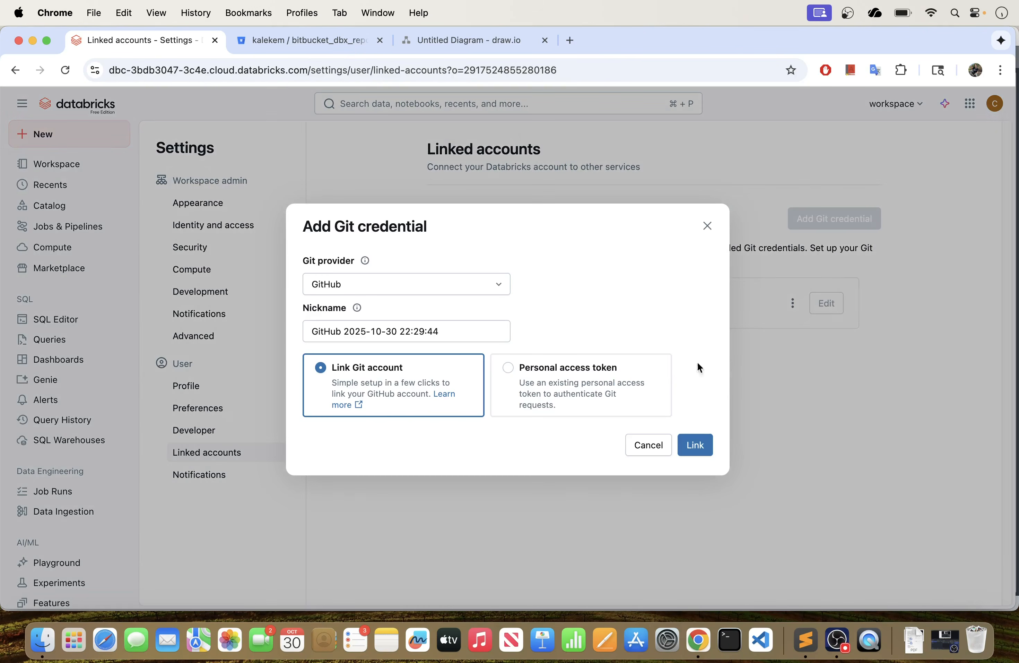
{"action": "left_click", "coordinate": [401, 289]}
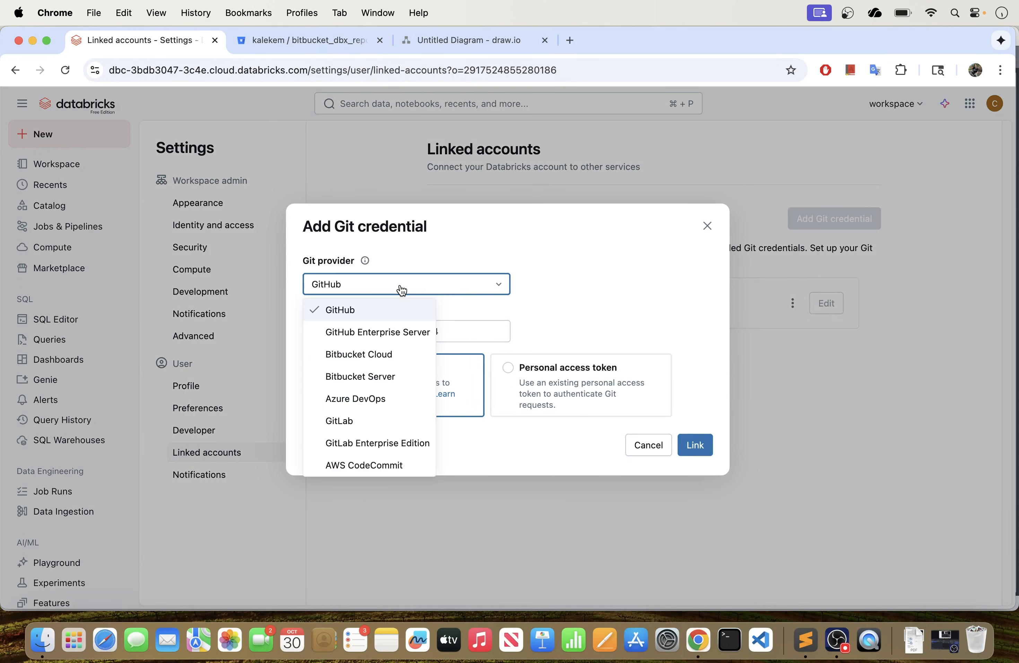
{"action": "left_click", "coordinate": [367, 363]}
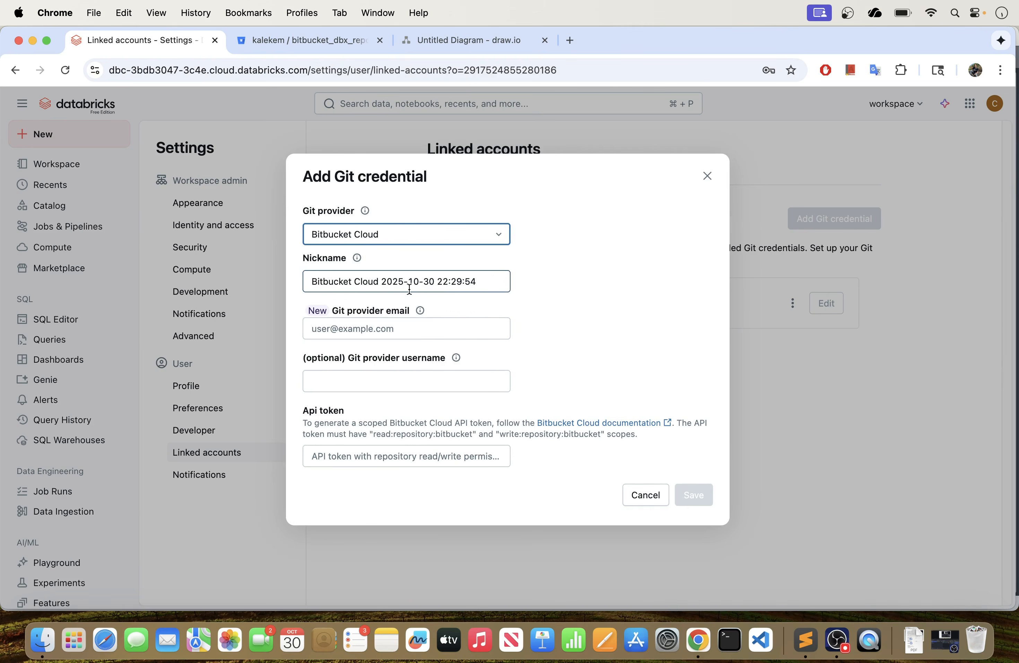
{"action": "left_click_drag", "start_coordinate": [488, 280], "coordinate": [309, 285]}
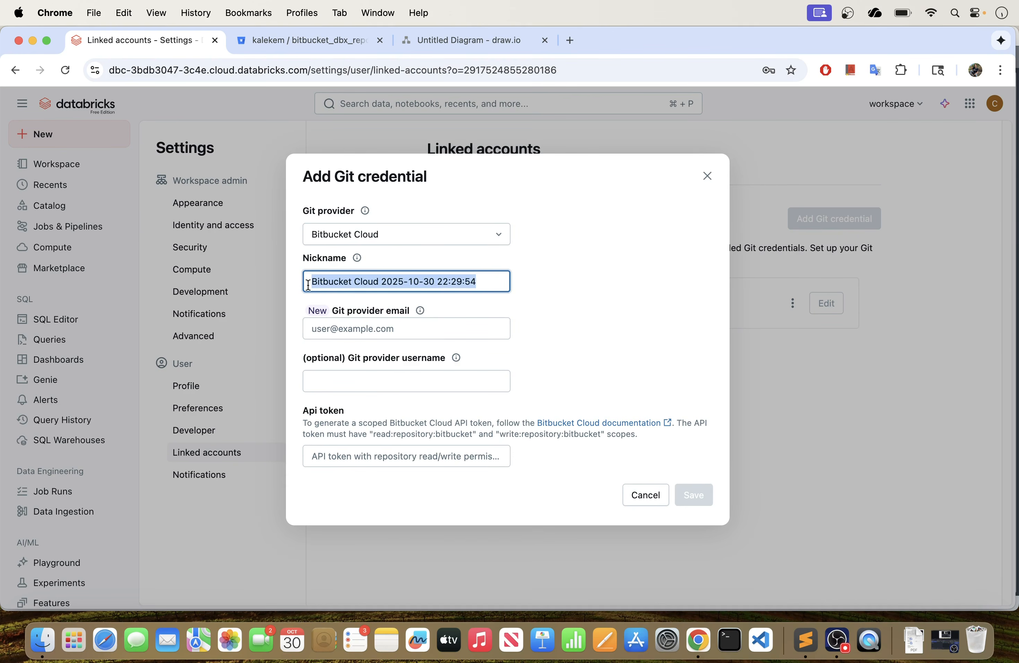
{"action": "type", "text": "g"}
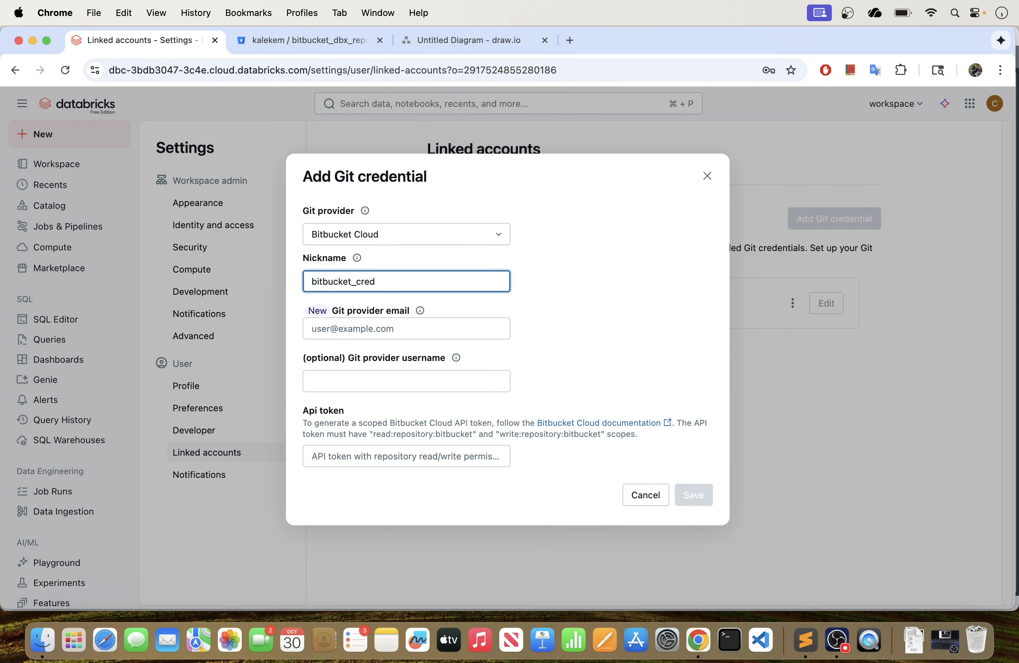
{"action": "left_click", "coordinate": [333, 330]}
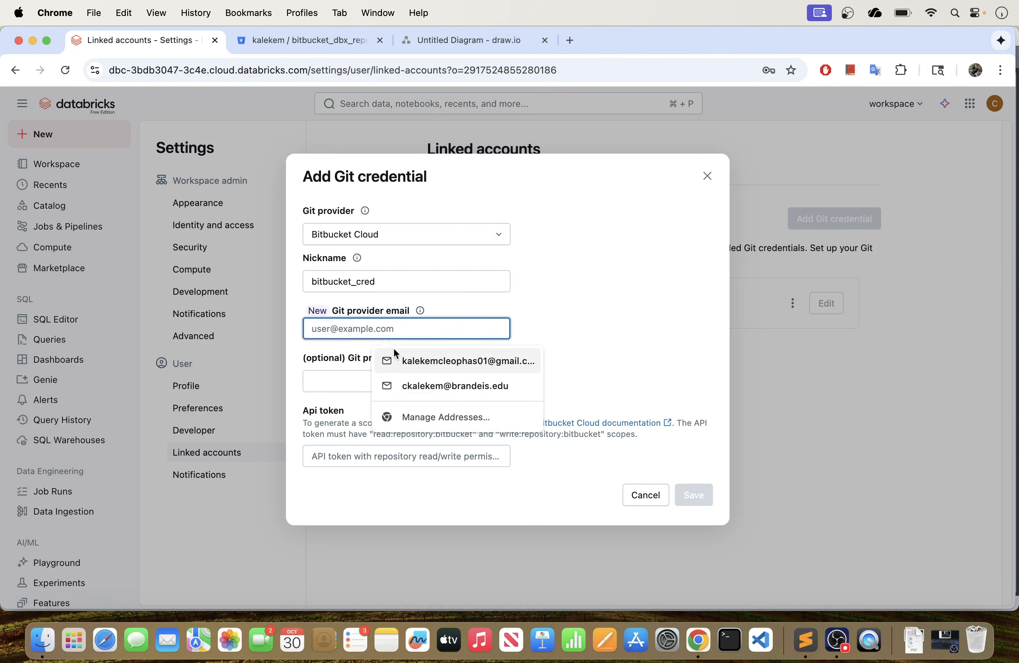
{"action": "left_click", "coordinate": [440, 367]}
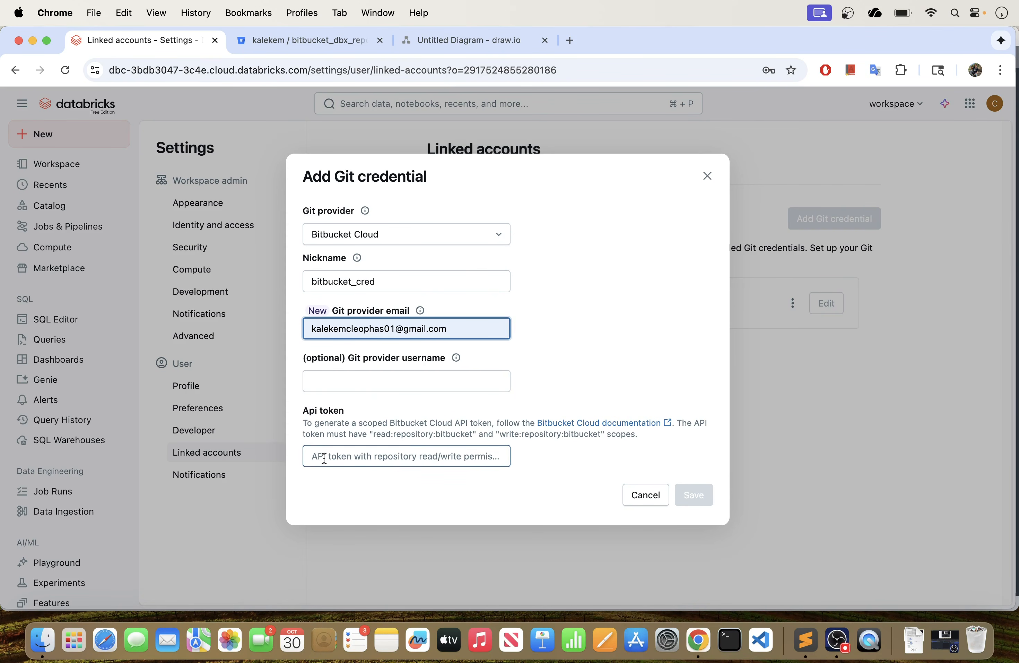
Step: Switch to Bitbucket, open the personal Bitbucket settings and copy the account username
{"action": "left_click", "coordinate": [306, 39]}
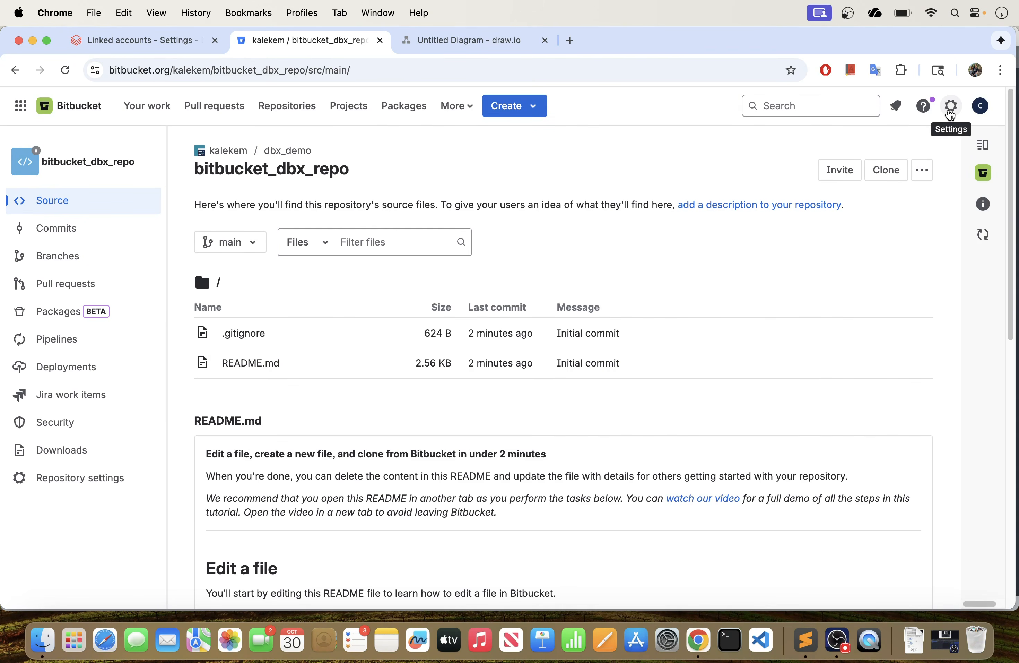
{"action": "left_click", "coordinate": [950, 110]}
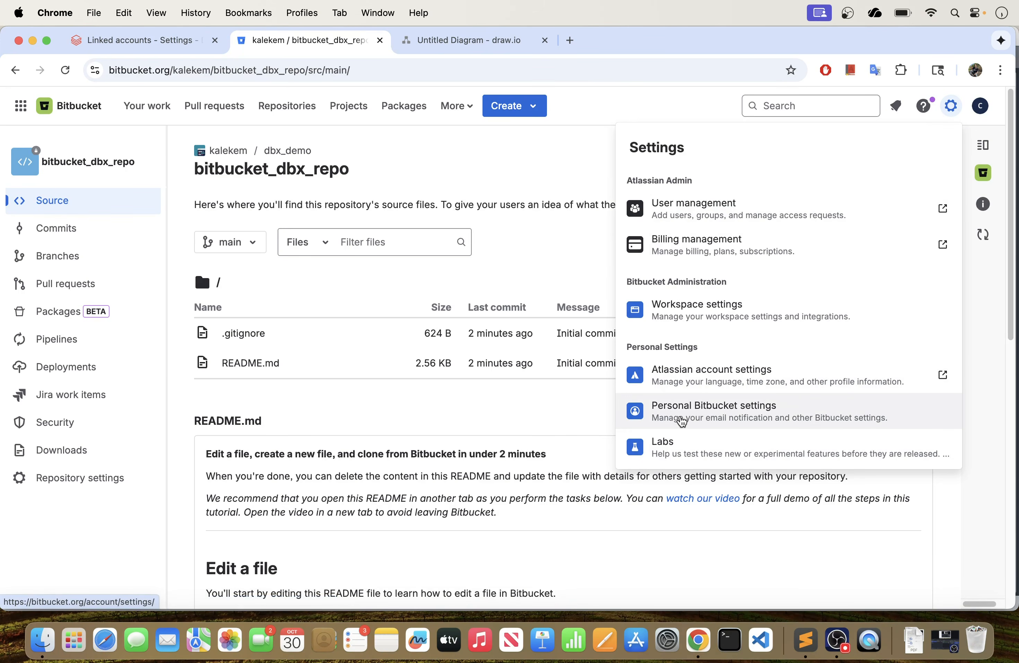
{"action": "left_click", "coordinate": [684, 414]}
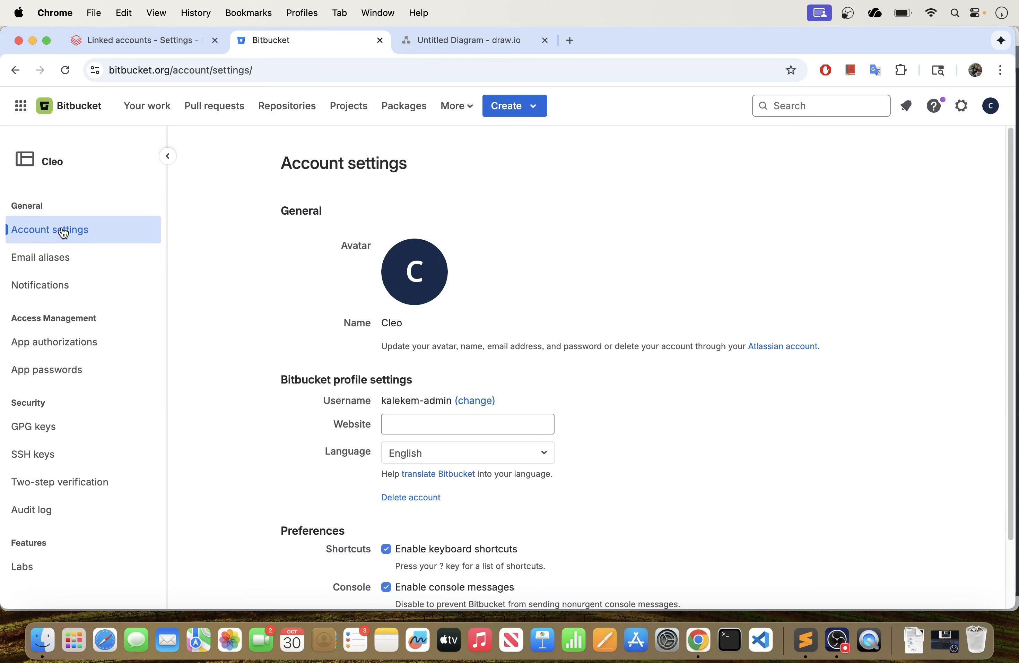
{"action": "scroll", "coordinate": [476, 265], "scroll_direction": "down", "scroll_amount": 1}
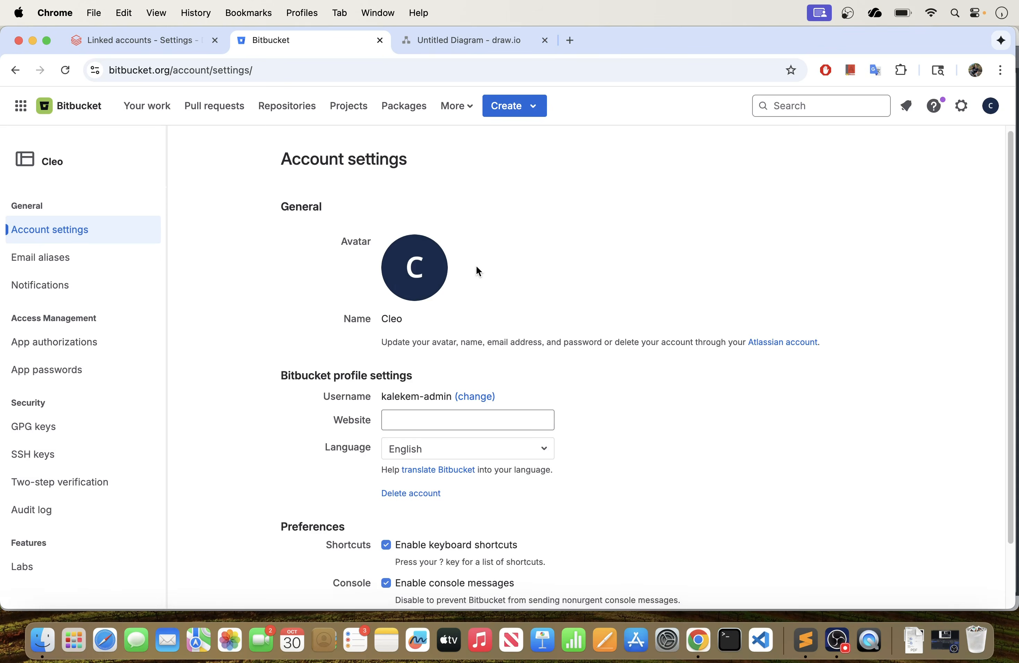
{"action": "left_click_drag", "start_coordinate": [384, 396], "coordinate": [448, 394]}
{"action": "key", "text": "super+c"}
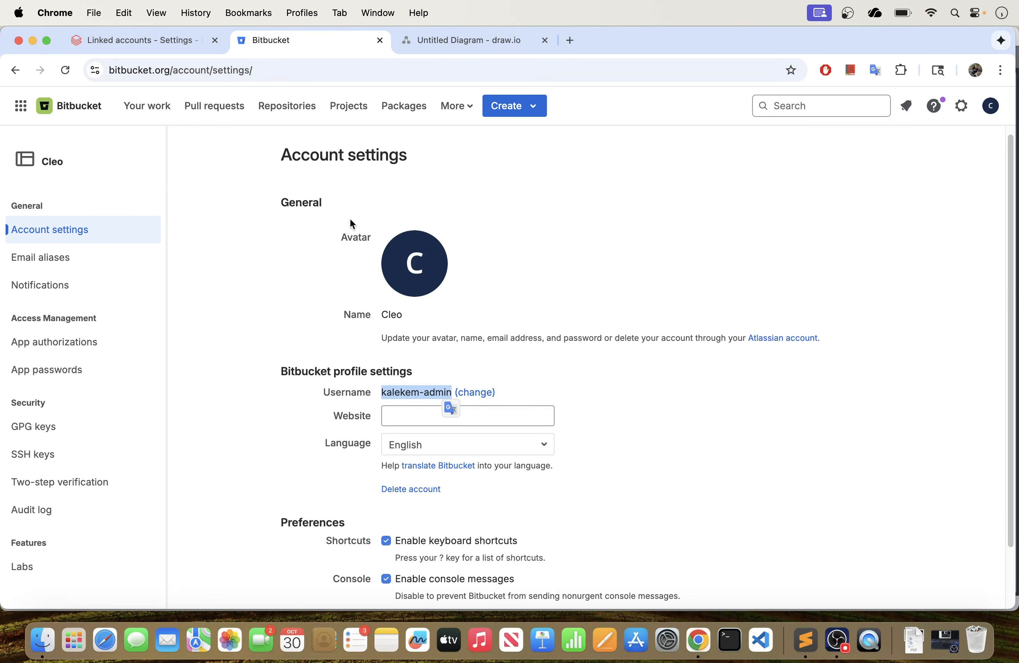
Step: Switch back to Databricks and paste the copied username as the credential's Git provider username
{"action": "left_click", "coordinate": [106, 40]}
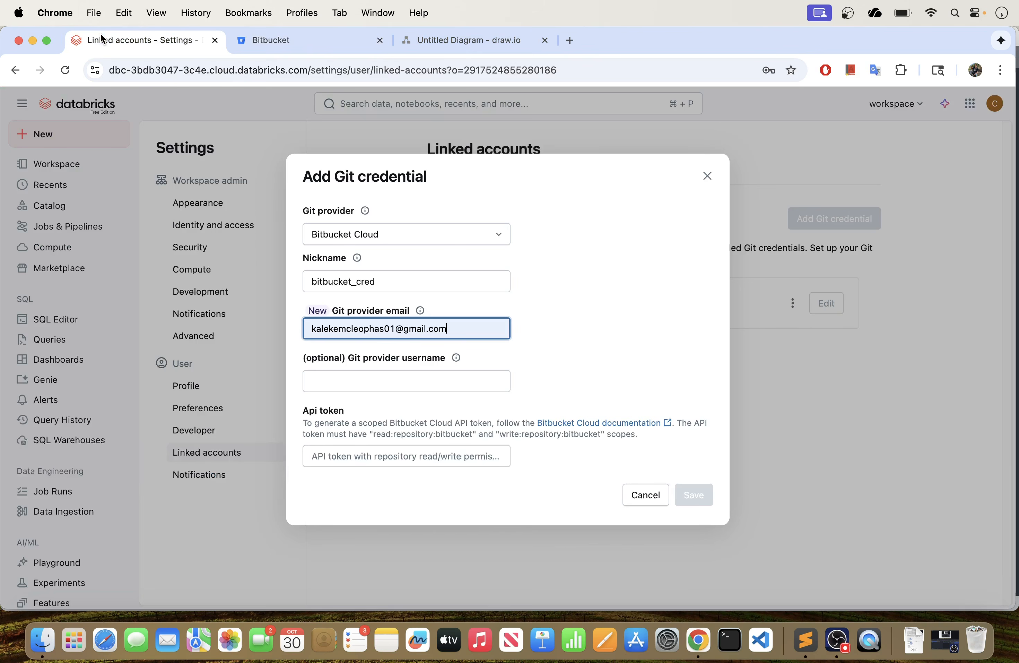
{"action": "left_click", "coordinate": [306, 384]}
{"action": "key", "text": "super+v"}
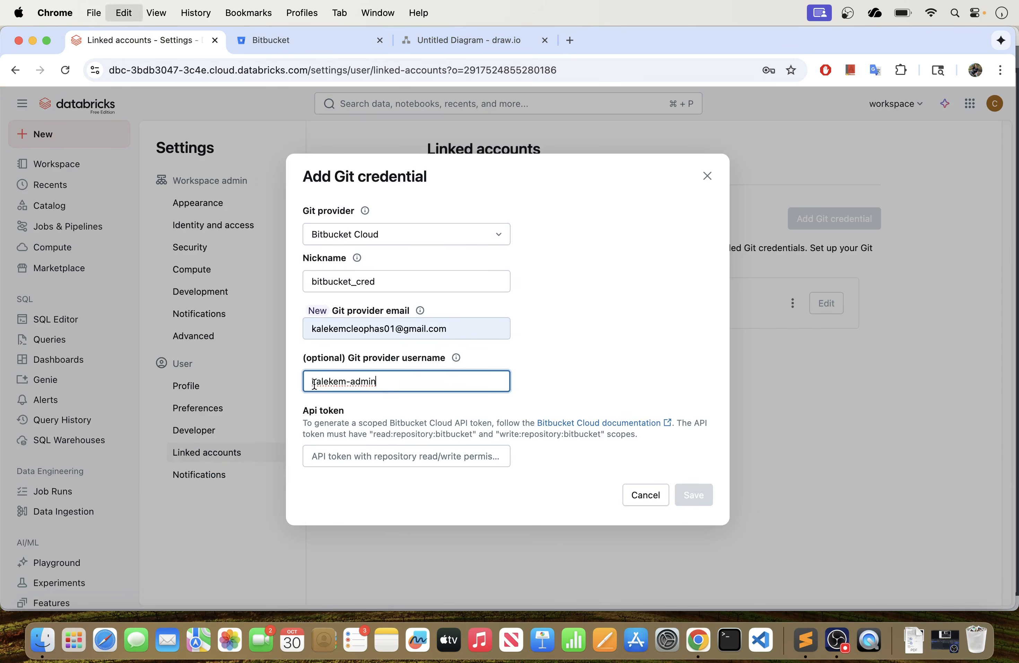
{"action": "left_click", "coordinate": [626, 356]}
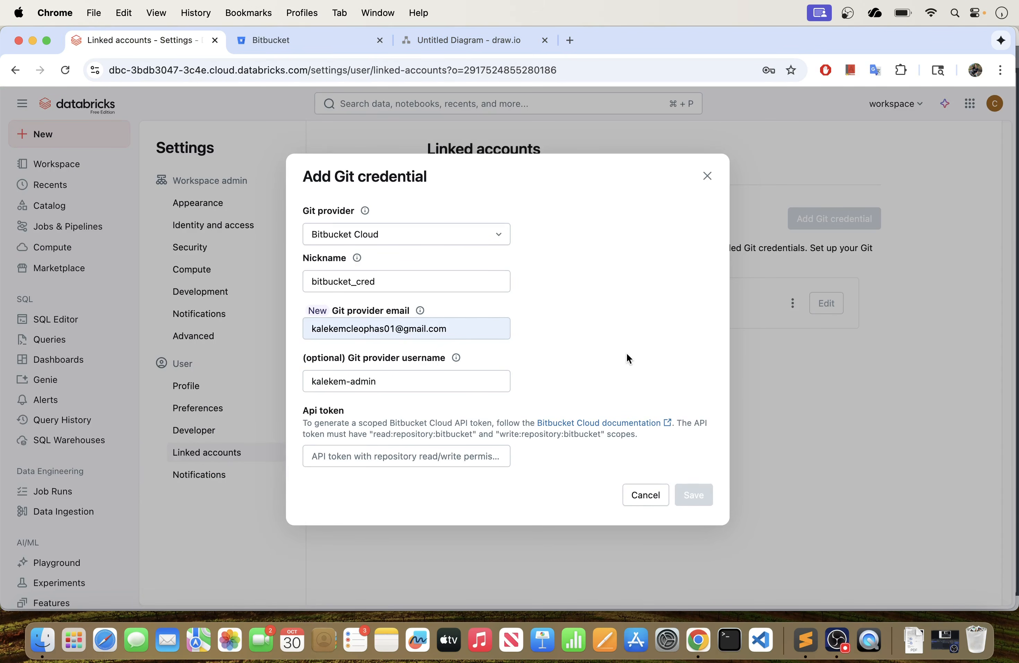
Step: Switch to Bitbucket and open the API tokens page in a new browser tab from the app passwords settings
{"action": "left_click", "coordinate": [308, 39]}
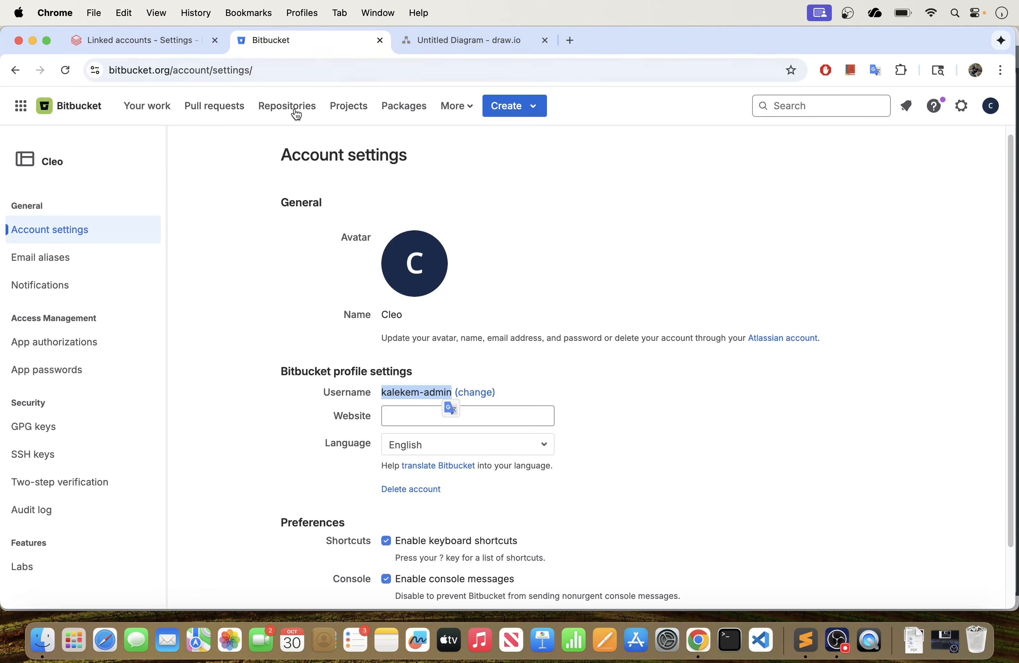
{"action": "left_click", "coordinate": [217, 289]}
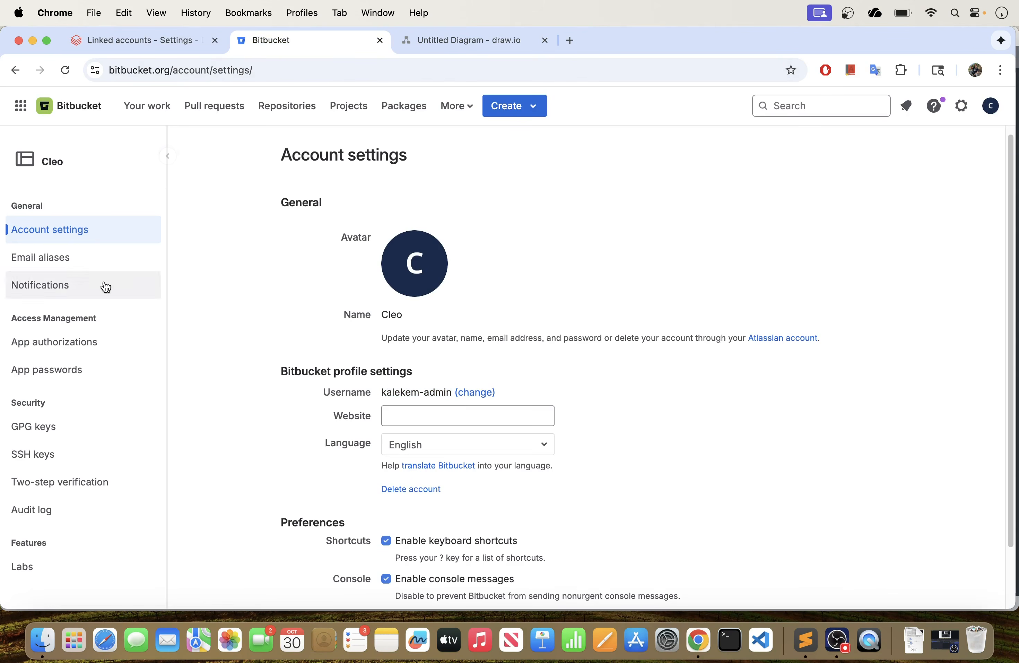
{"action": "left_click", "coordinate": [67, 375]}
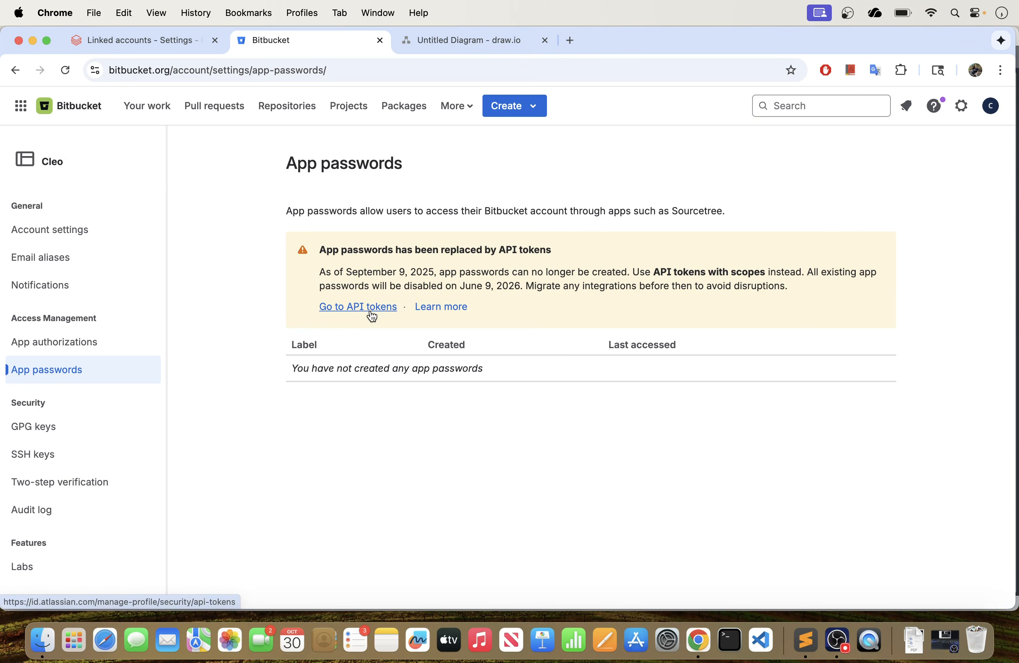
{"action": "right_click", "coordinate": [356, 314]}
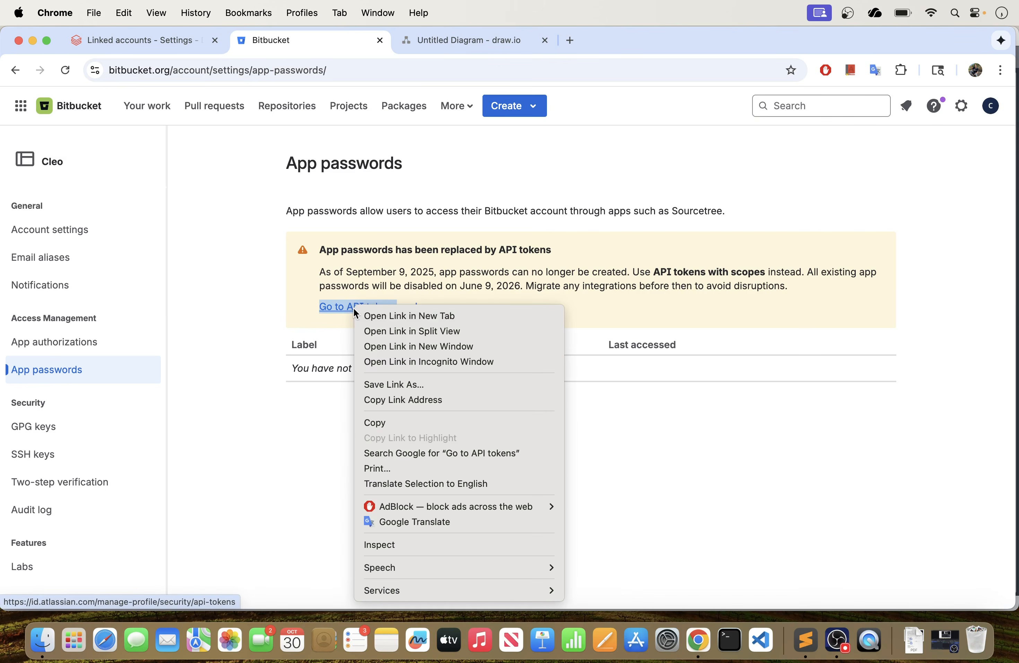
{"action": "left_click", "coordinate": [374, 318]}
{"action": "left_click", "coordinate": [420, 45]}
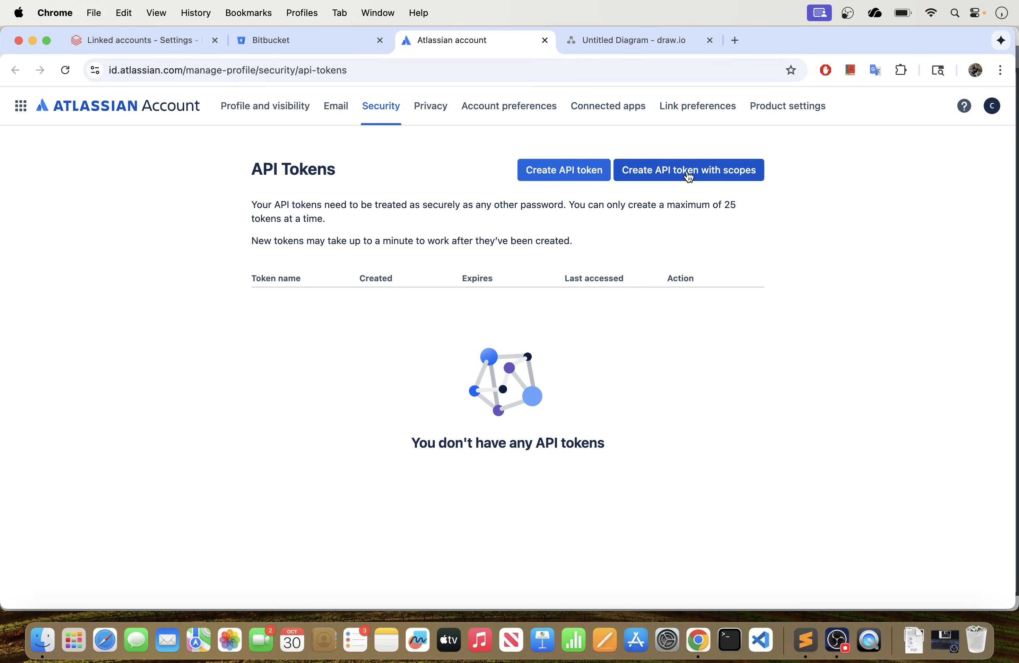
Step: Start an API token with scopes named dbx_token, keeping the default expiry date, and select Bitbucket as its app
{"action": "left_click", "coordinate": [657, 173]}
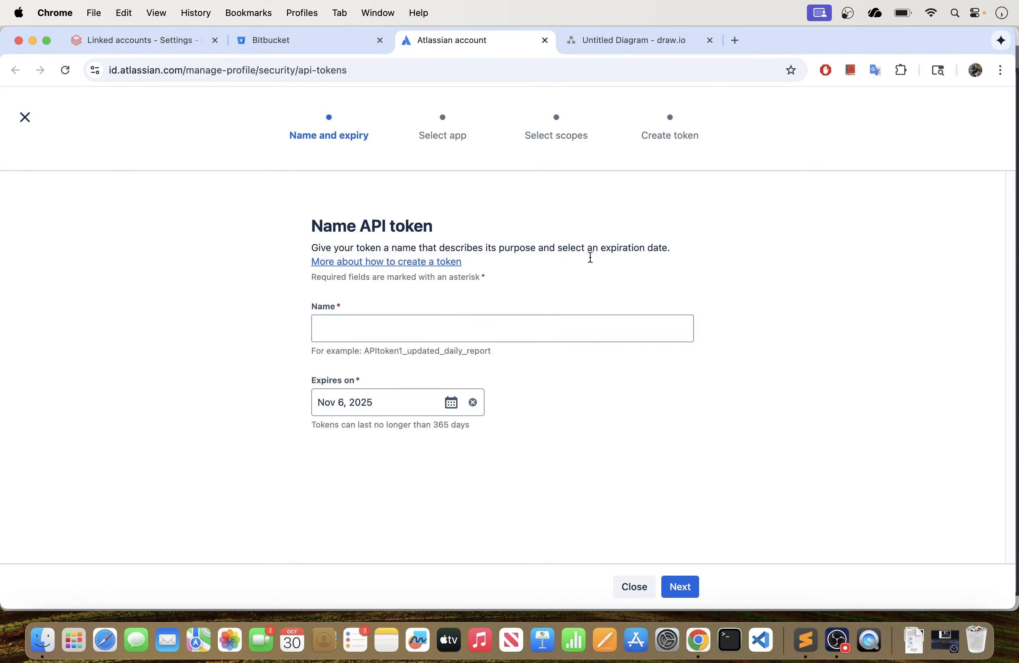
{"action": "left_click", "coordinate": [345, 334]}
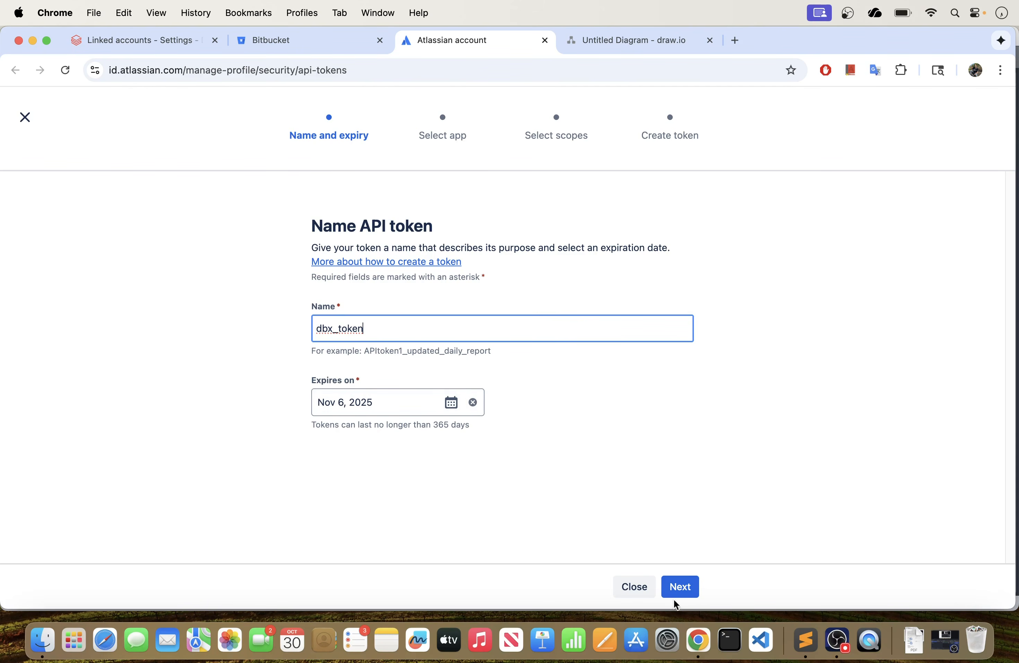
{"action": "left_click", "coordinate": [679, 588]}
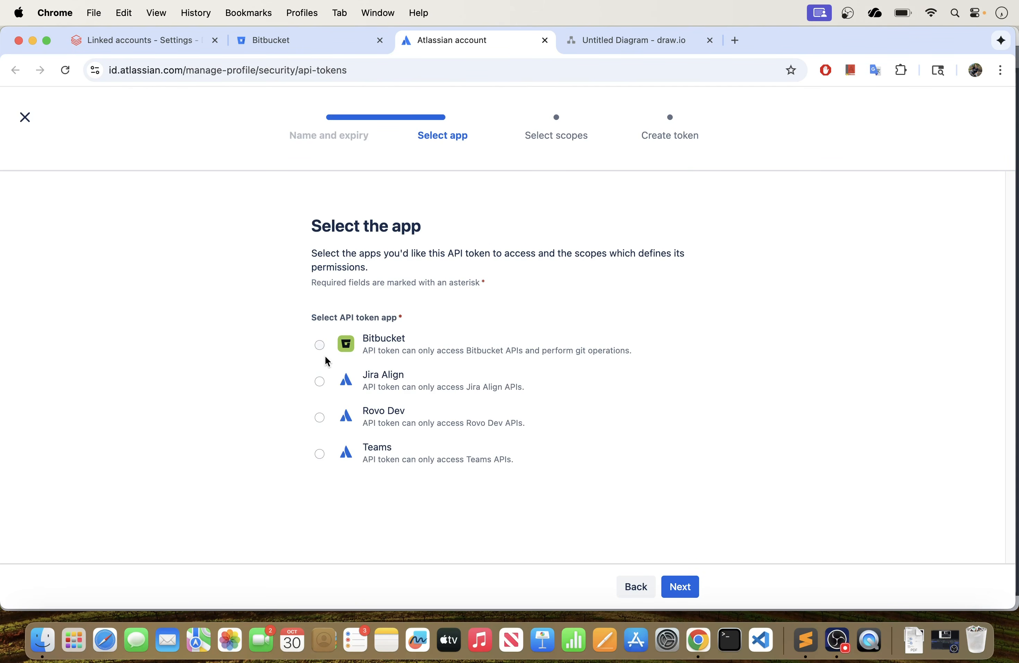
{"action": "left_click", "coordinate": [321, 346]}
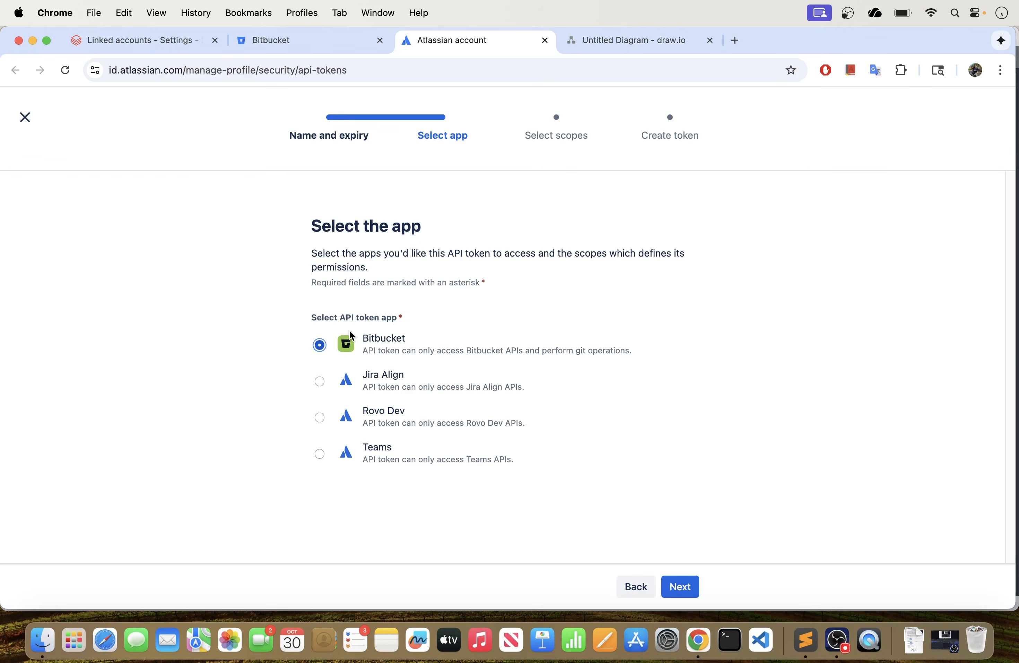
{"action": "left_click", "coordinate": [681, 586]}
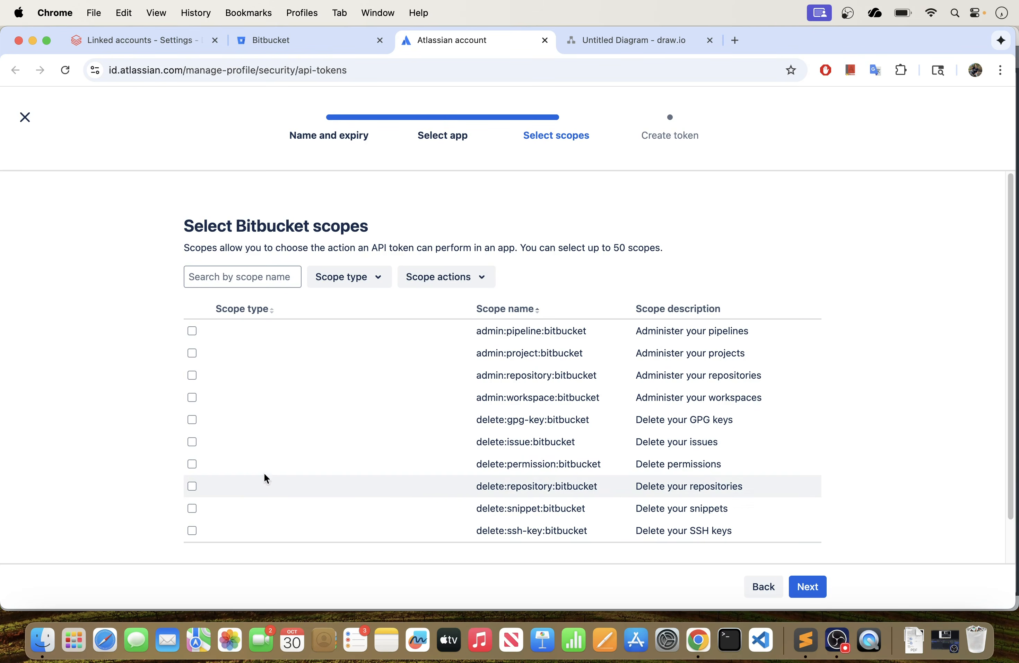
Step: Filter the Bitbucket scopes list by the Read scope action
{"action": "scroll", "coordinate": [517, 441], "scroll_direction": "down", "scroll_amount": 2}
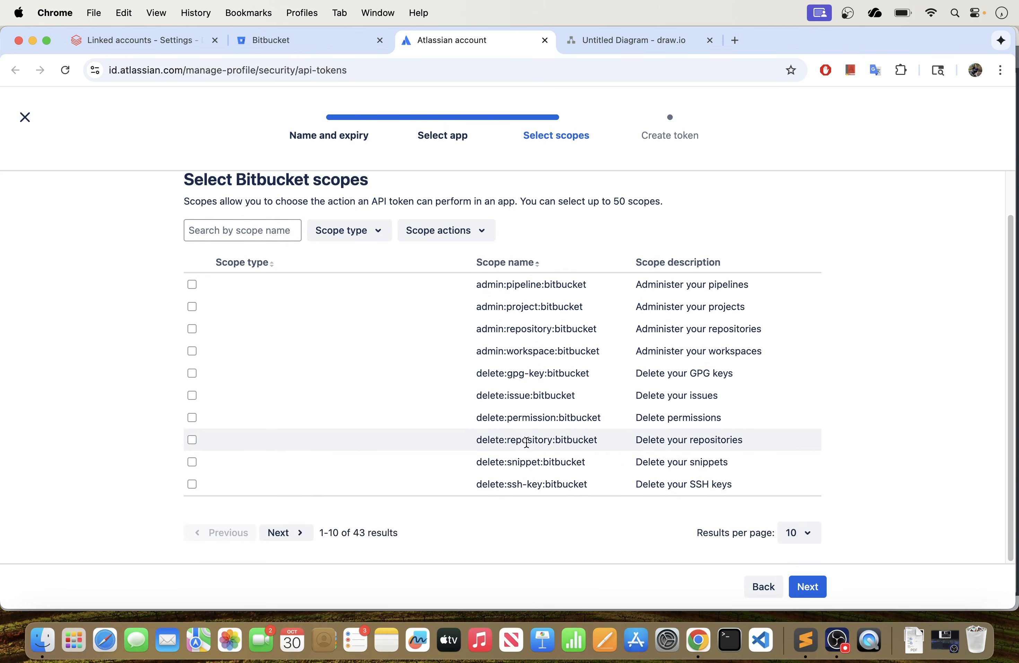
{"action": "scroll", "coordinate": [527, 443], "scroll_direction": "up", "scroll_amount": 2}
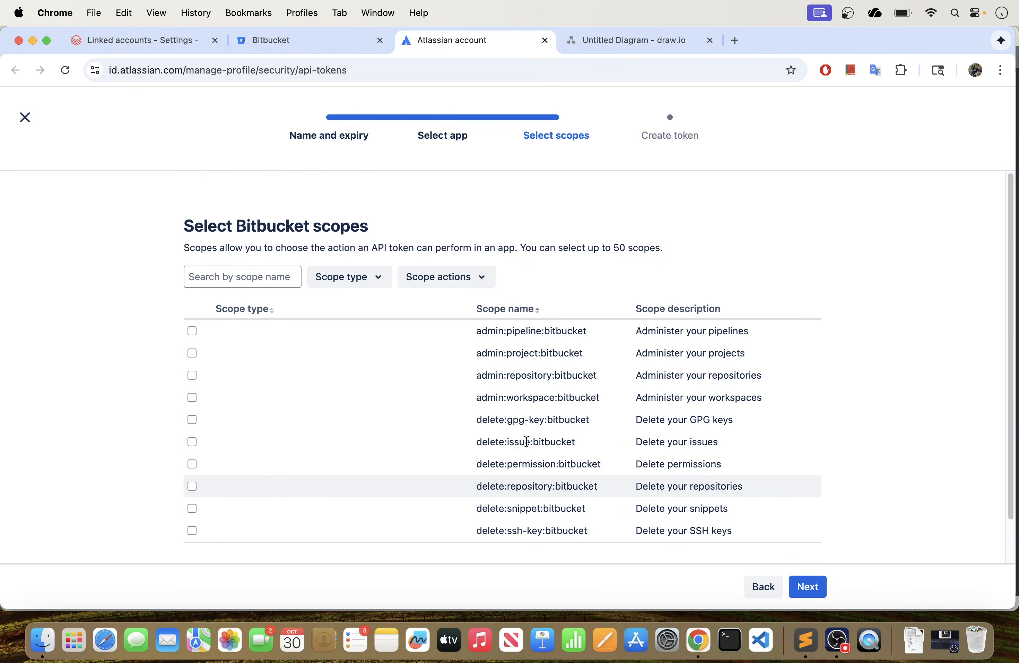
{"action": "left_click", "coordinate": [458, 279]}
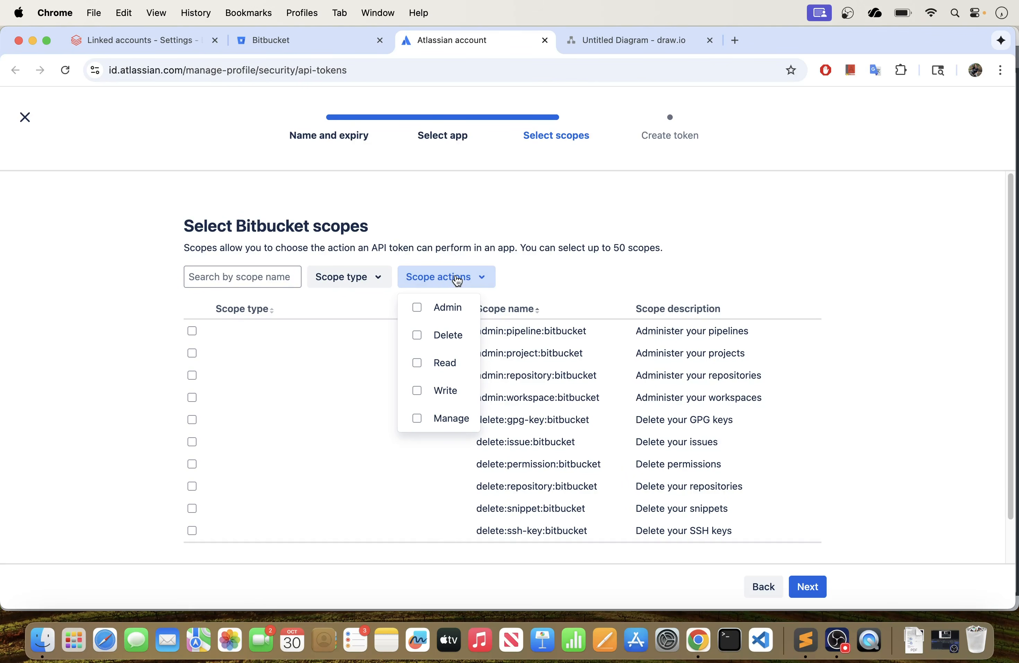
{"action": "left_click", "coordinate": [433, 369]}
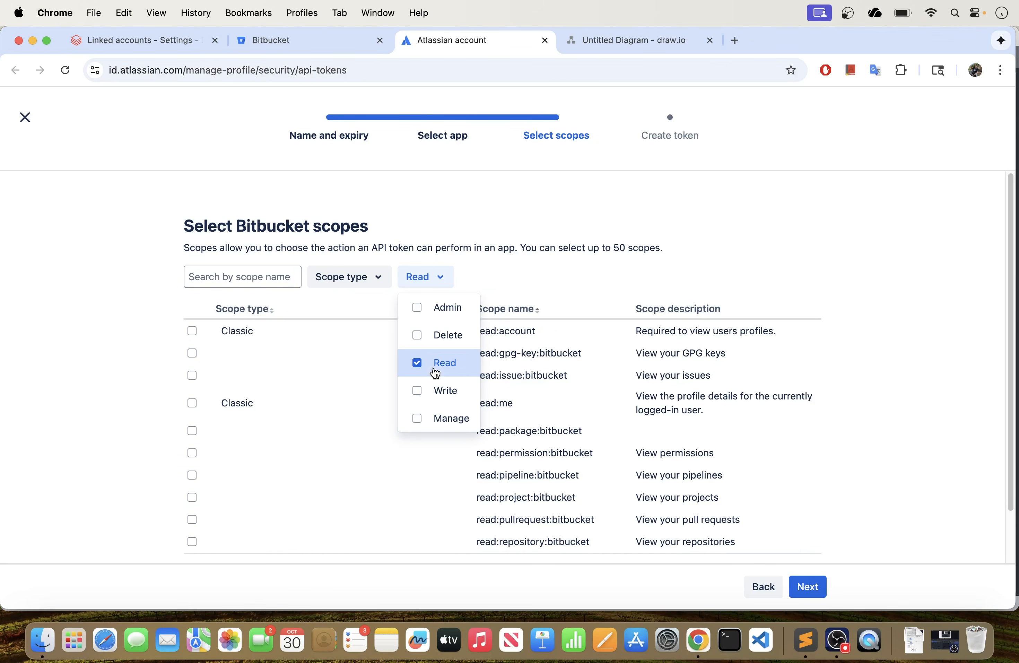
{"action": "left_click", "coordinate": [784, 269]}
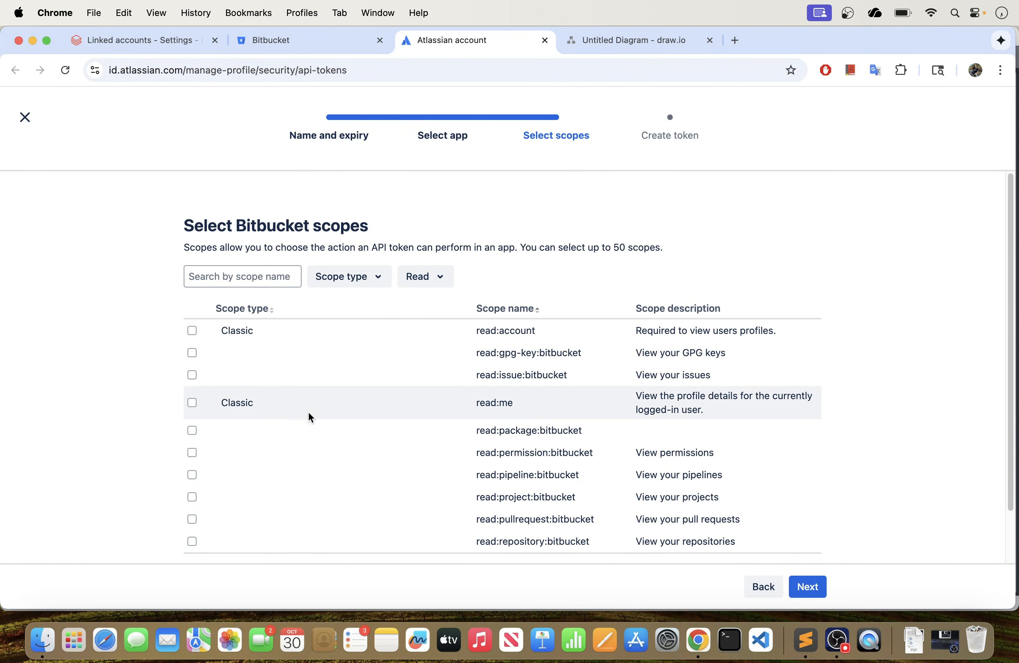
Step: Select the Bitbucket read scopes for package, permission, pipeline, project, pullrequest and repository
{"action": "scroll", "coordinate": [311, 417], "scroll_direction": "down", "scroll_amount": 3}
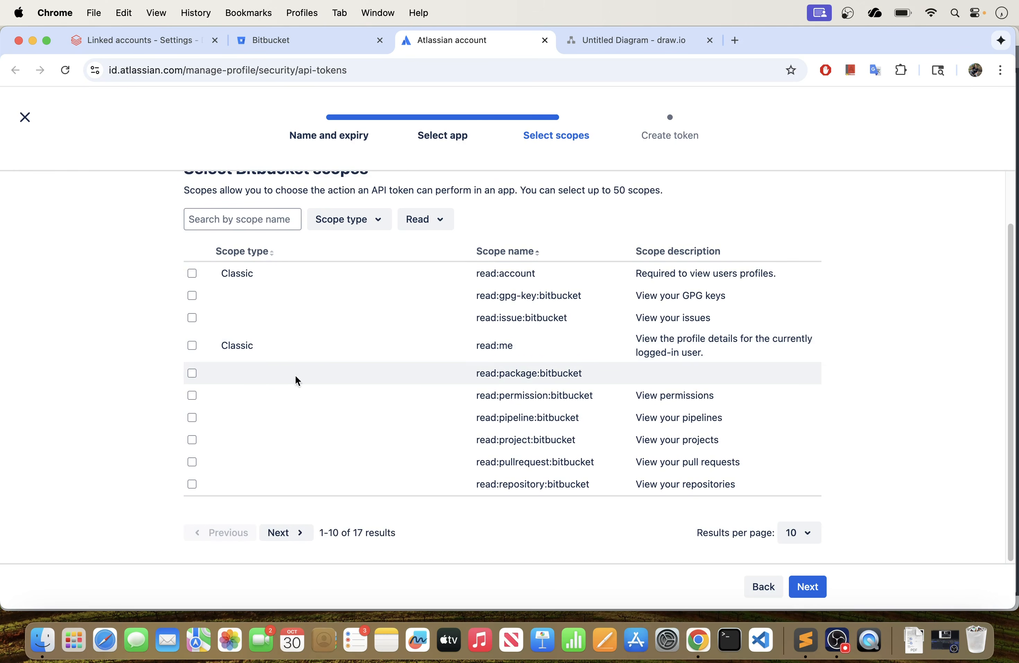
{"action": "left_click", "coordinate": [192, 377]}
{"action": "left_click", "coordinate": [192, 400]}
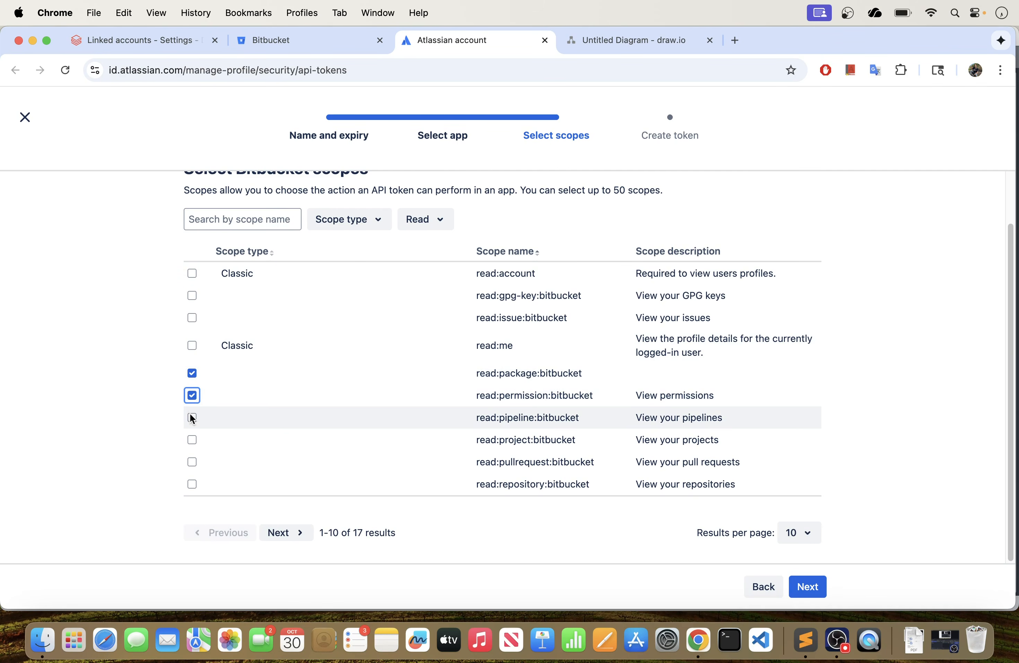
{"action": "left_click", "coordinate": [192, 418]}
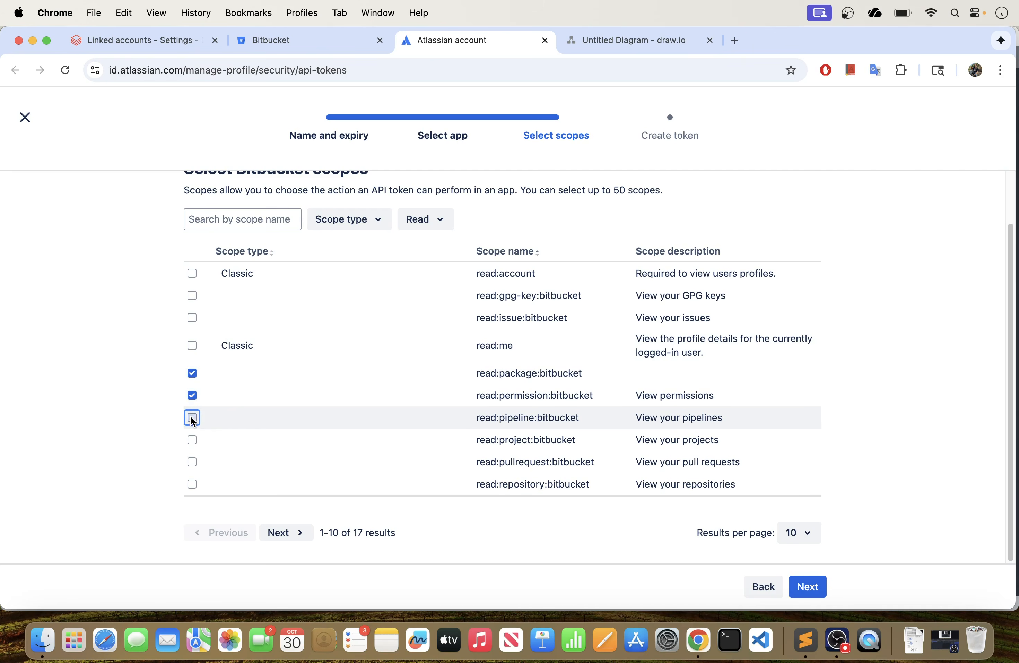
{"action": "left_click", "coordinate": [190, 440]}
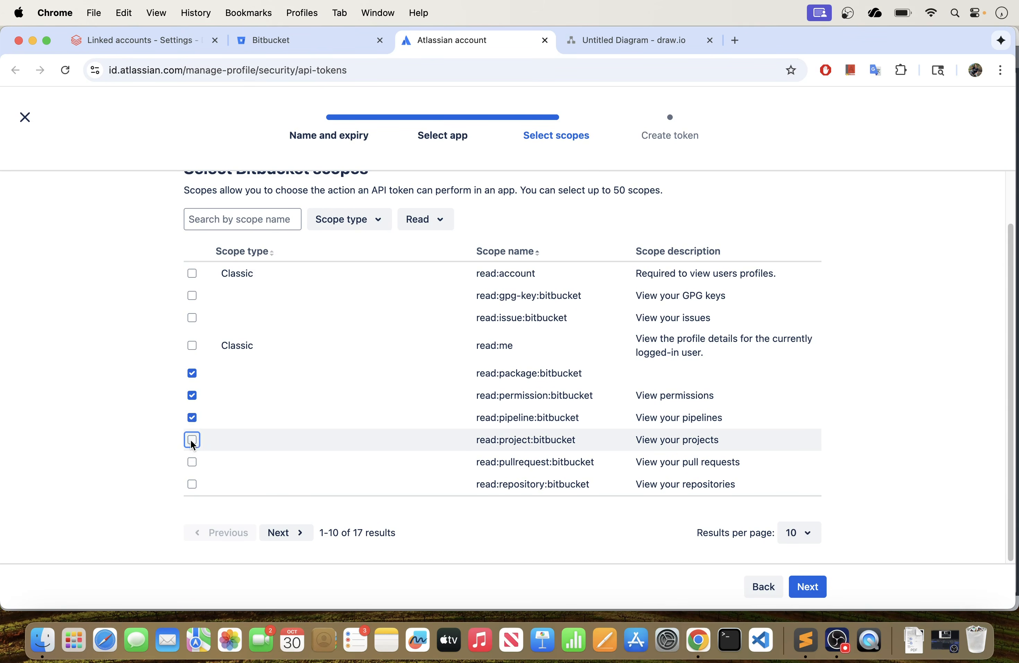
{"action": "left_click", "coordinate": [192, 465]}
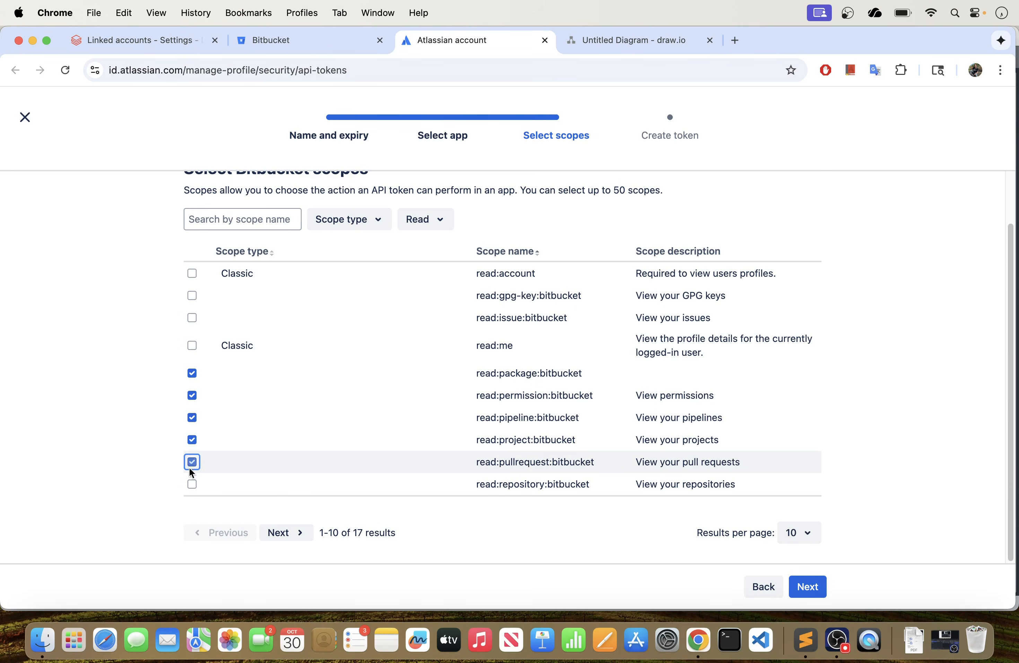
{"action": "left_click", "coordinate": [191, 489]}
Step: Add the read:runner, read:user and read:wiki scopes from the second page of read scopes
{"action": "left_click", "coordinate": [272, 535]}
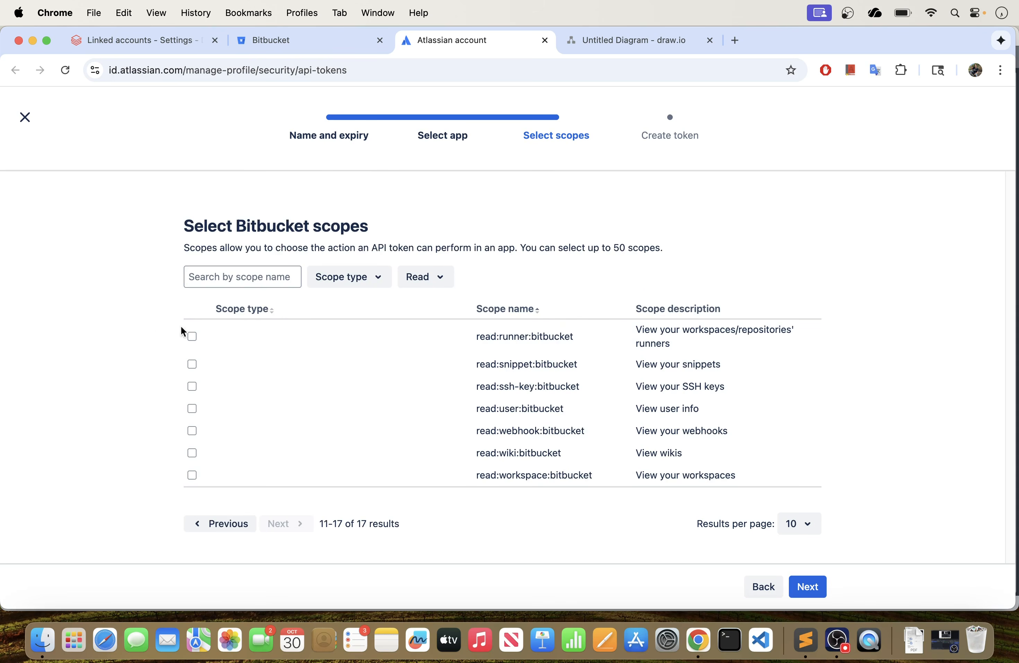
{"action": "left_click", "coordinate": [192, 337]}
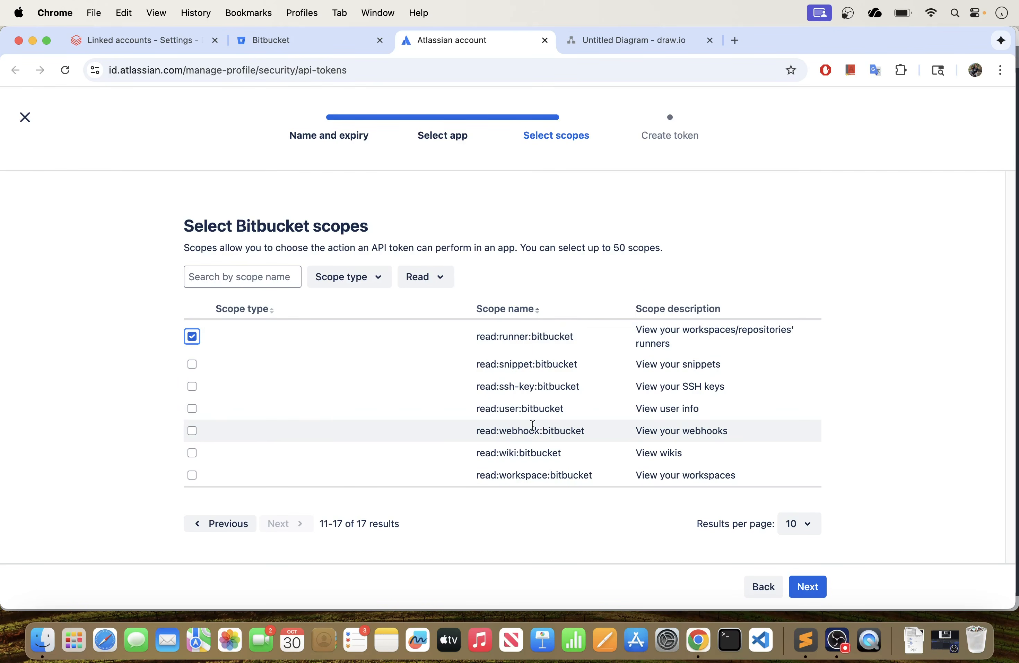
{"action": "left_click", "coordinate": [192, 408]}
{"action": "left_click", "coordinate": [193, 453]}
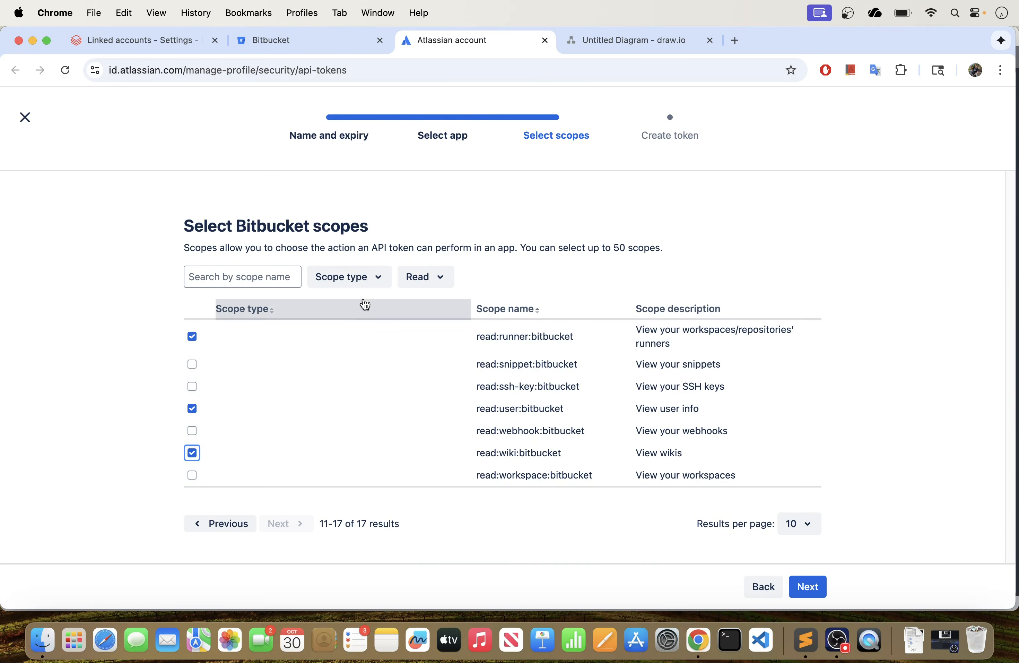
Step: Change the scope action filter from Read to Write
{"action": "left_click", "coordinate": [430, 280]}
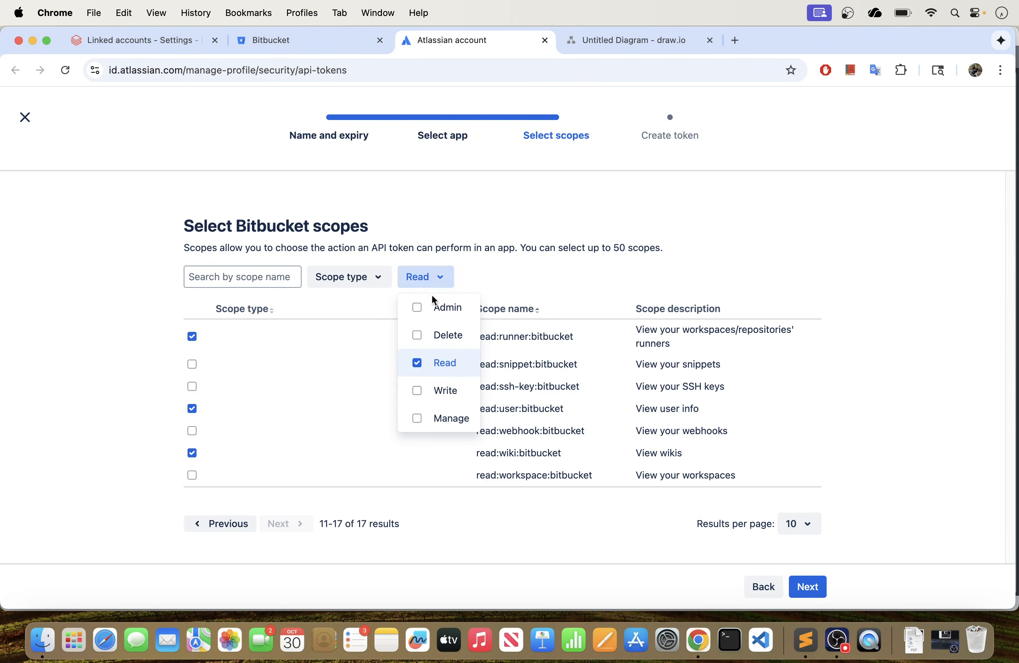
{"action": "left_click", "coordinate": [443, 363]}
{"action": "left_click", "coordinate": [435, 401]}
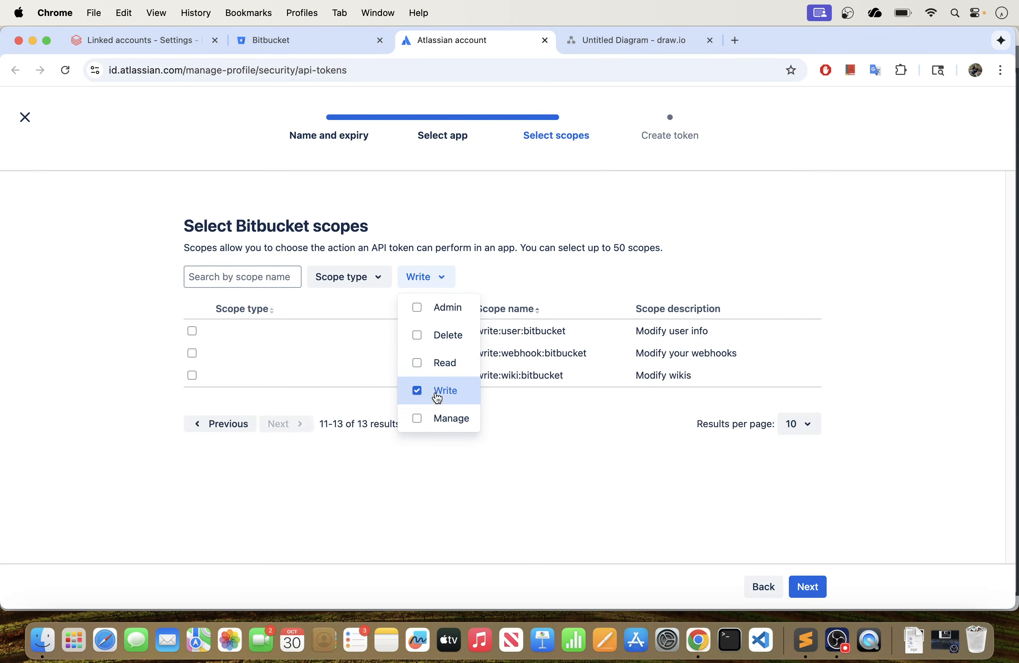
{"action": "left_click", "coordinate": [723, 278]}
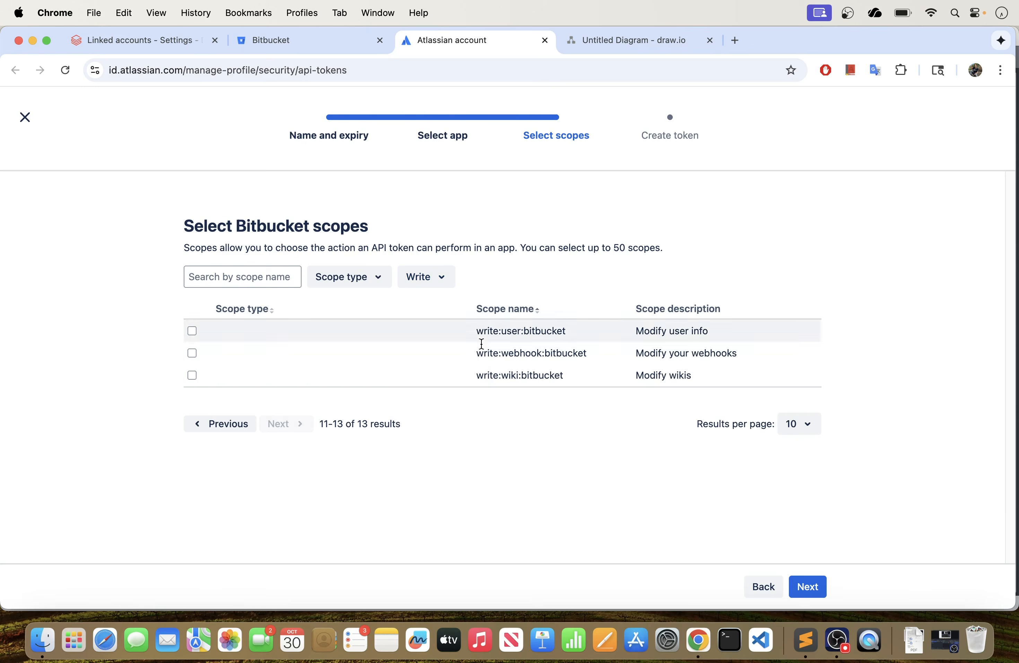
Step: Select the write scopes for package, permission, pipeline, pullrequest, repository, runner, snippet and ssh-key from the first page
{"action": "left_click", "coordinate": [213, 426]}
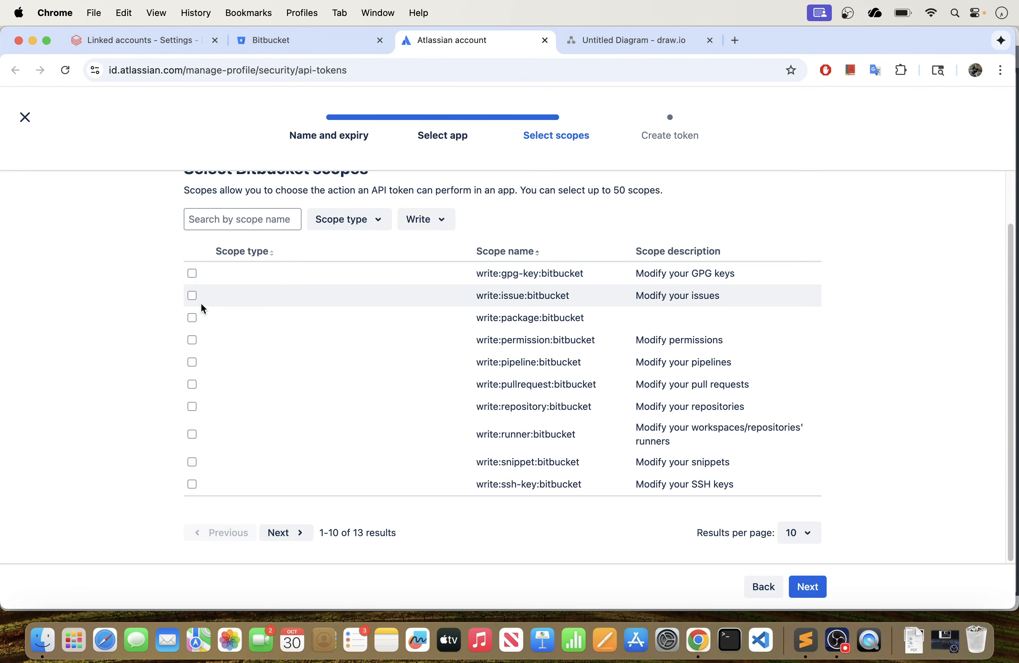
{"action": "left_click", "coordinate": [192, 318]}
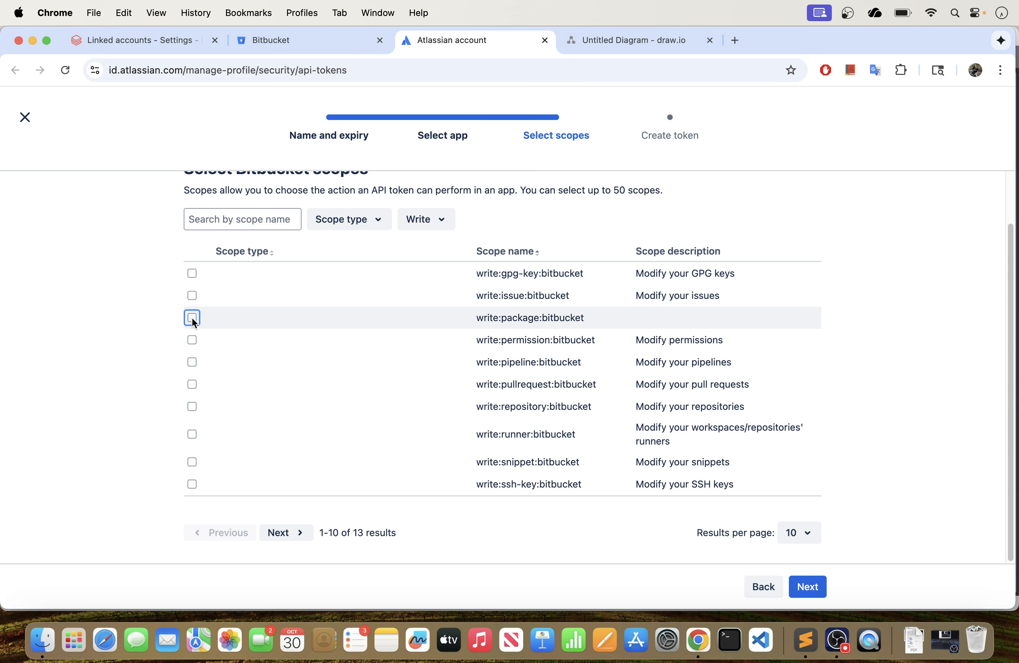
{"action": "left_click", "coordinate": [192, 341]}
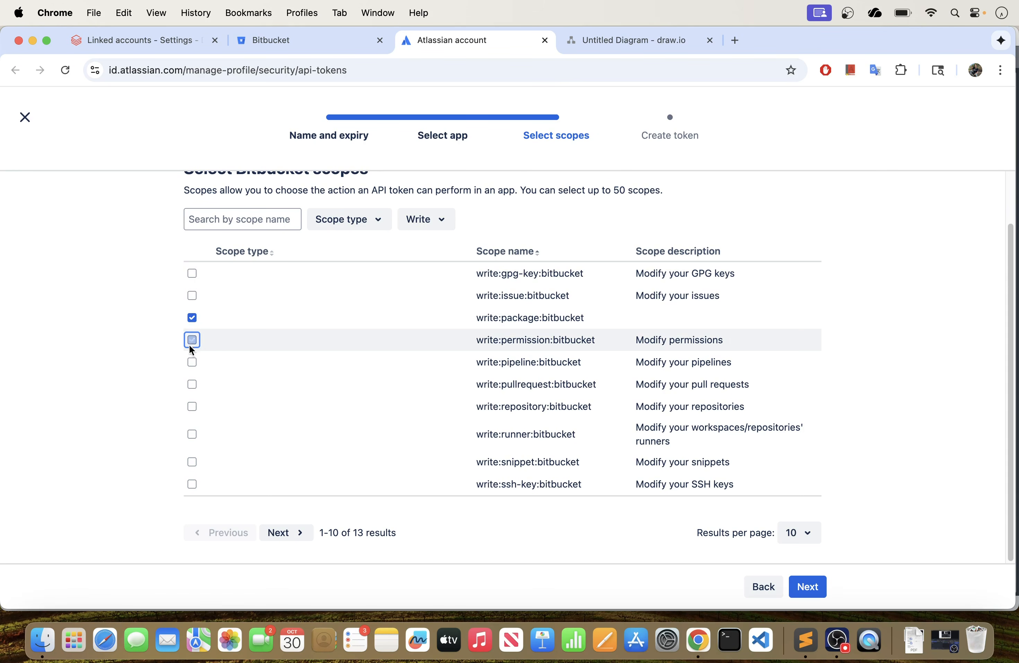
{"action": "left_click", "coordinate": [192, 364]}
{"action": "left_click", "coordinate": [191, 385]}
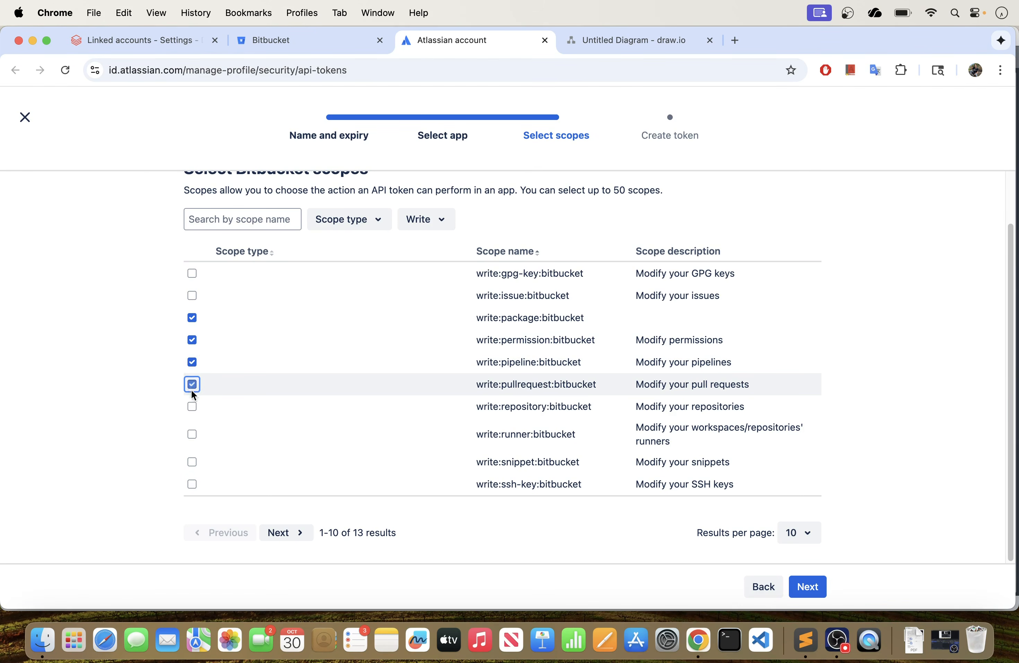
{"action": "left_click", "coordinate": [192, 408]}
{"action": "left_click", "coordinate": [192, 435]}
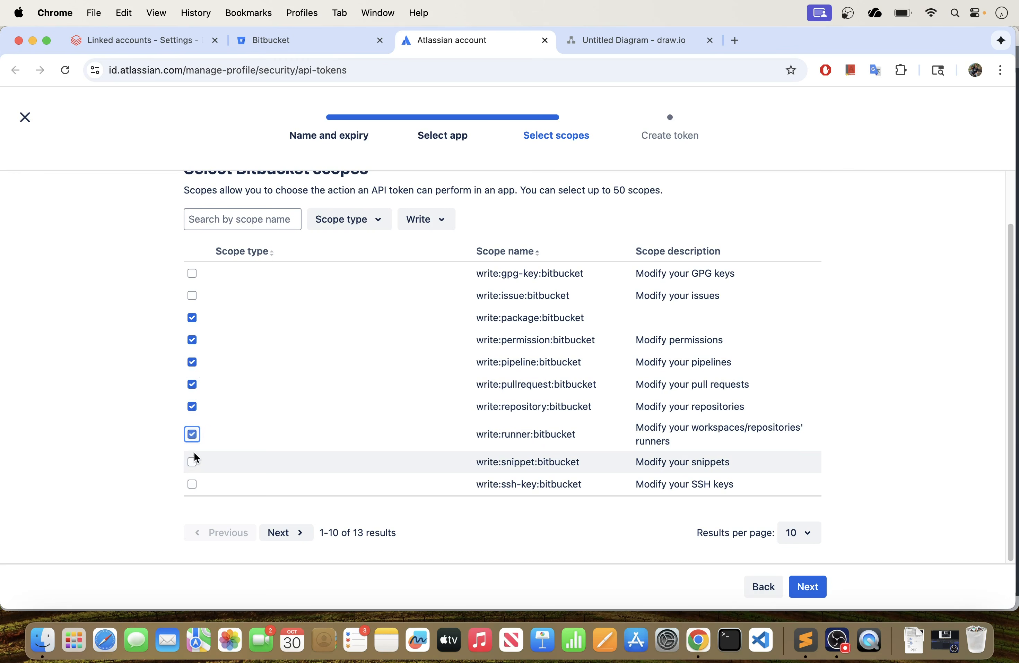
{"action": "left_click", "coordinate": [193, 464]}
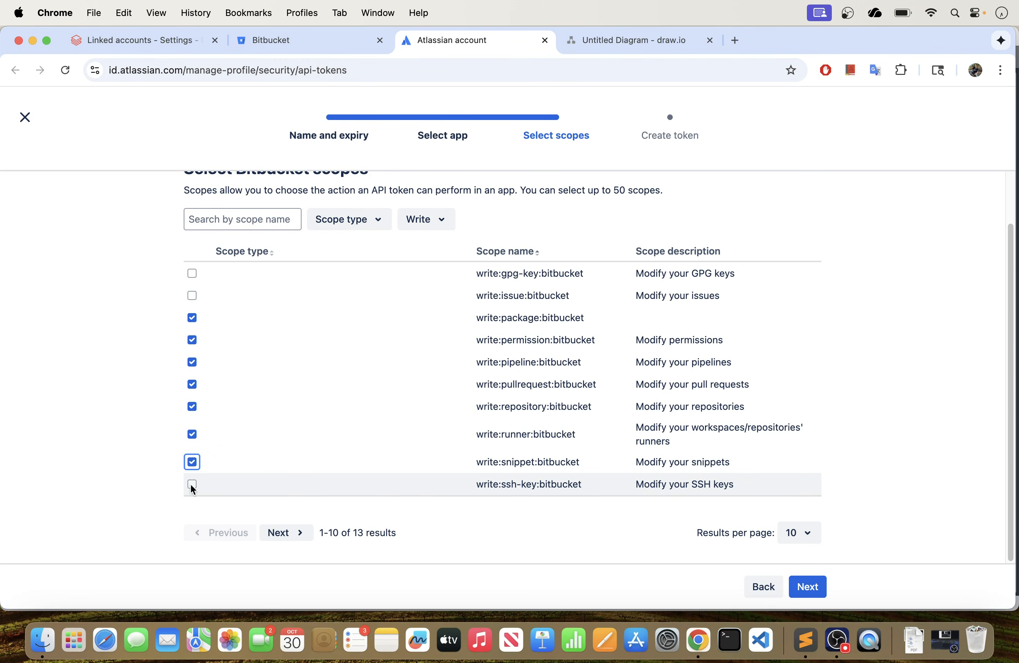
{"action": "left_click", "coordinate": [192, 484]}
Step: Add the write:user, write:webhook and write:wiki scopes and continue to the token review
{"action": "left_click", "coordinate": [287, 534]}
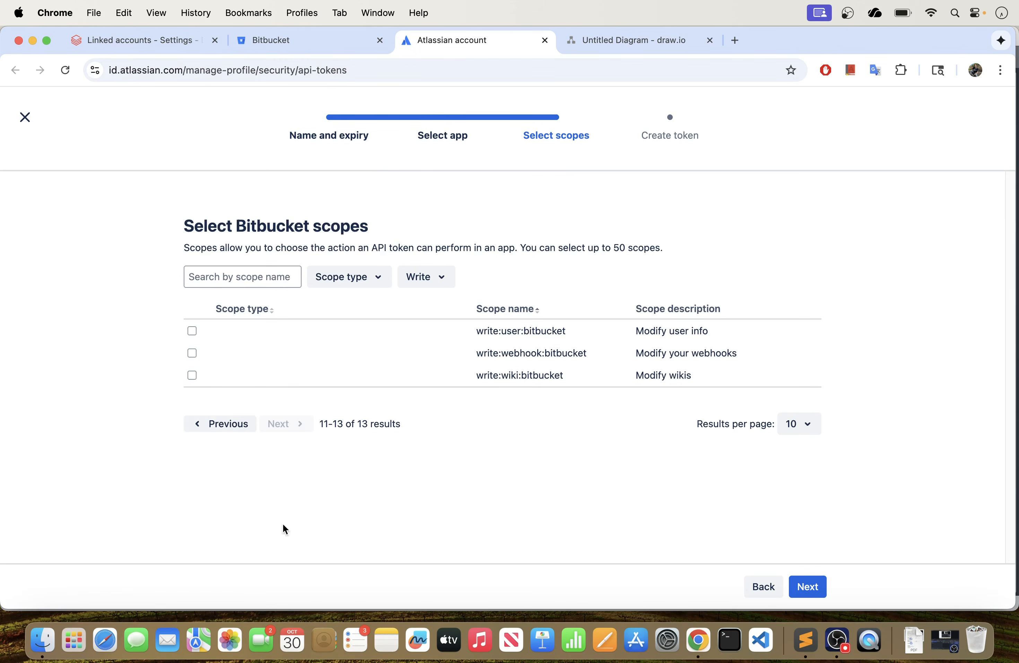
{"action": "left_click", "coordinate": [192, 330]}
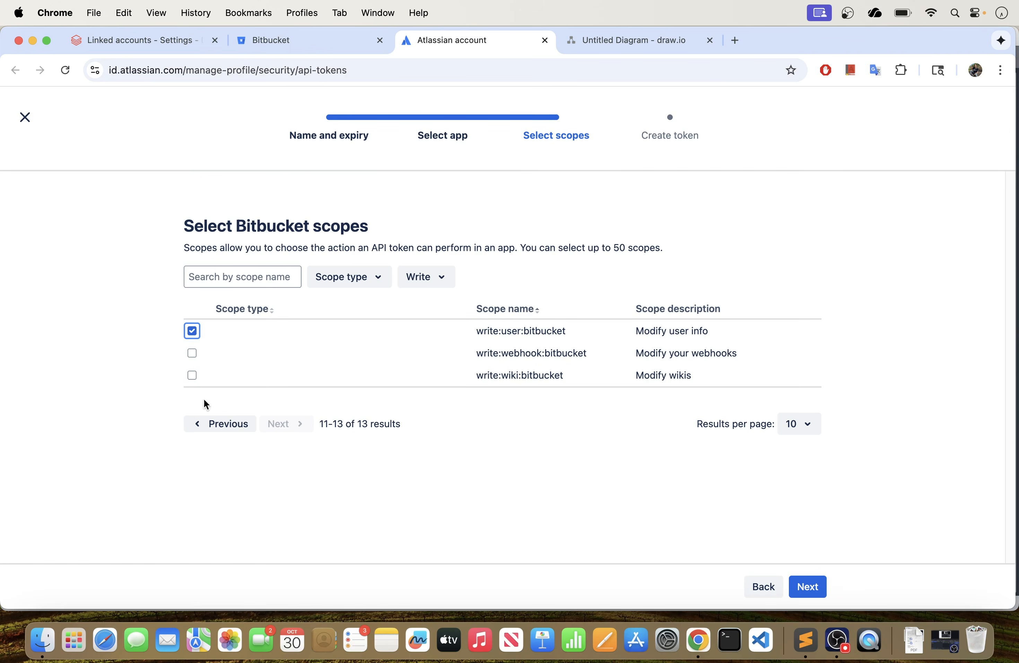
{"action": "left_click", "coordinate": [192, 354]}
{"action": "left_click", "coordinate": [192, 375]}
{"action": "left_click", "coordinate": [807, 588]}
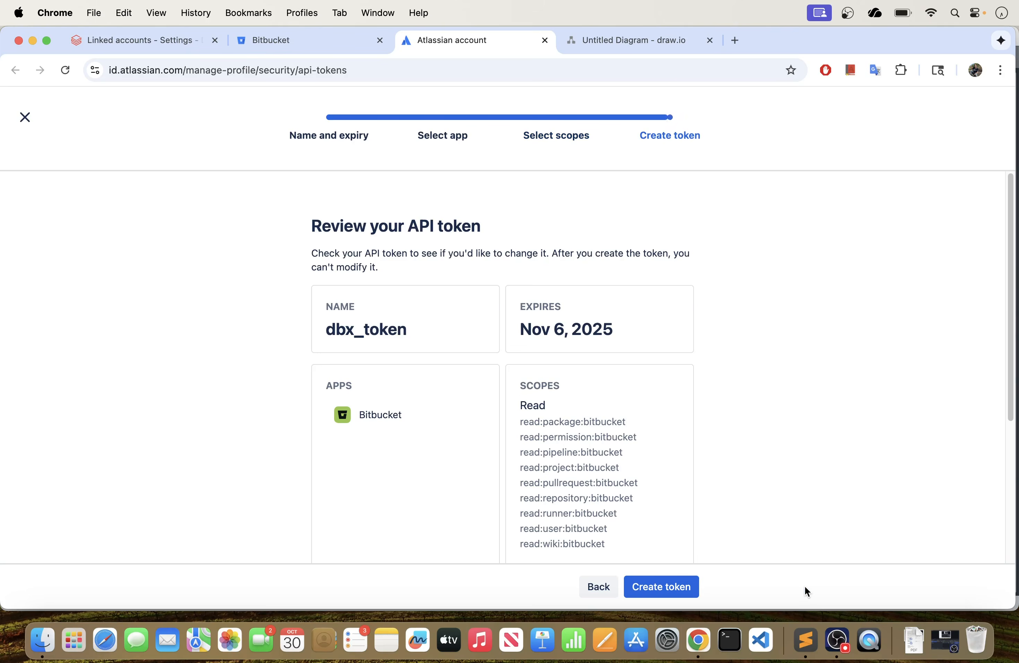
Step: Review the selected read and write scopes, create the dbx_token API token and dismiss the notification
{"action": "scroll", "coordinate": [637, 427], "scroll_direction": "down", "scroll_amount": 5}
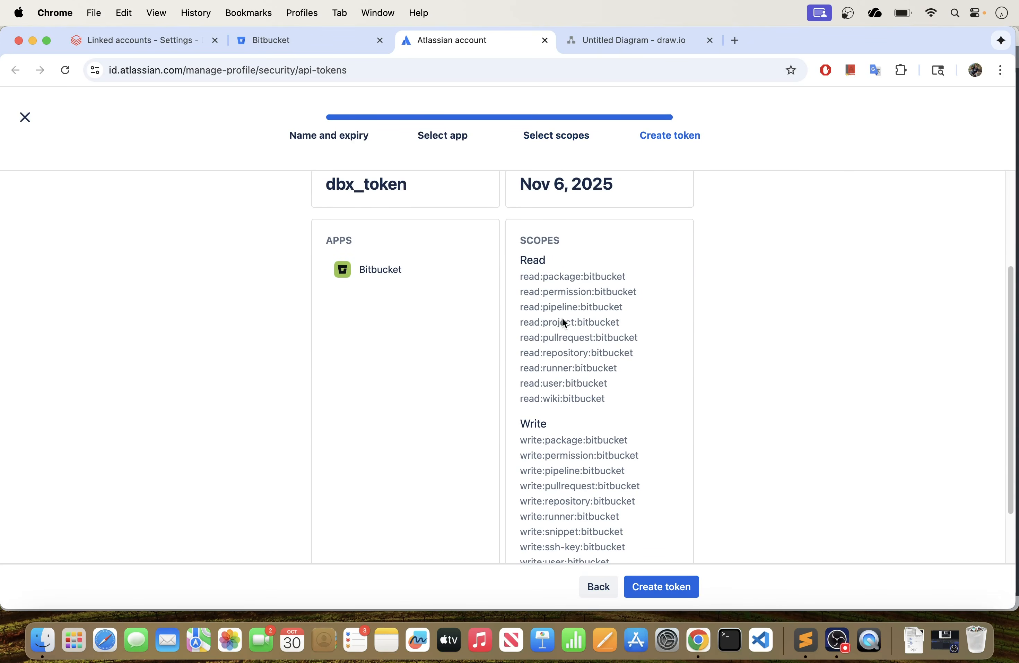
{"action": "scroll", "coordinate": [586, 400], "scroll_direction": "down", "scroll_amount": 3}
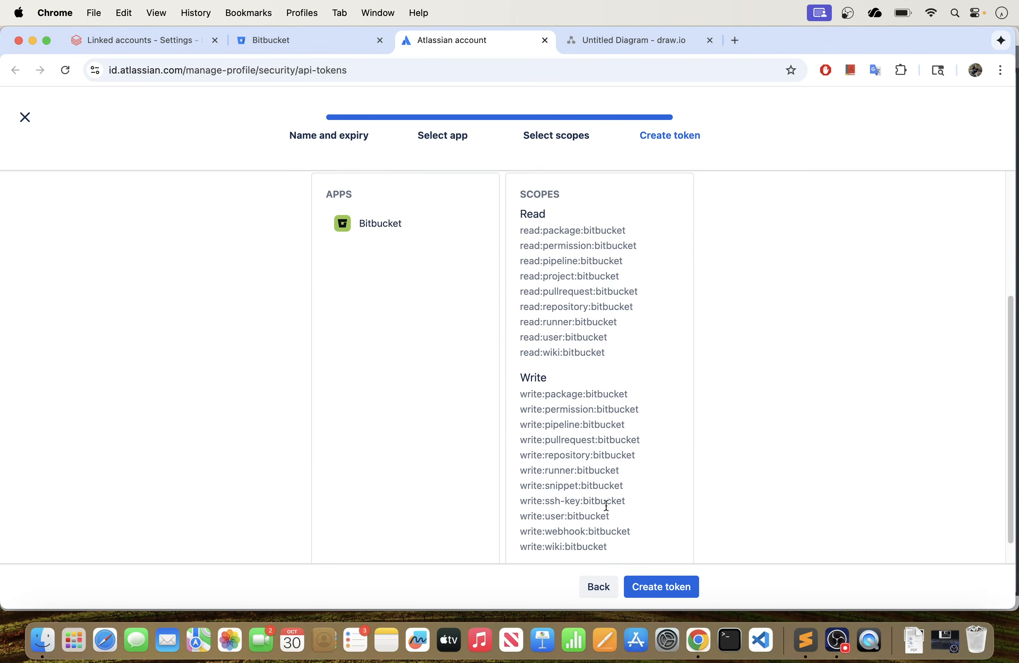
{"action": "scroll", "coordinate": [607, 506], "scroll_direction": "down", "scroll_amount": 2}
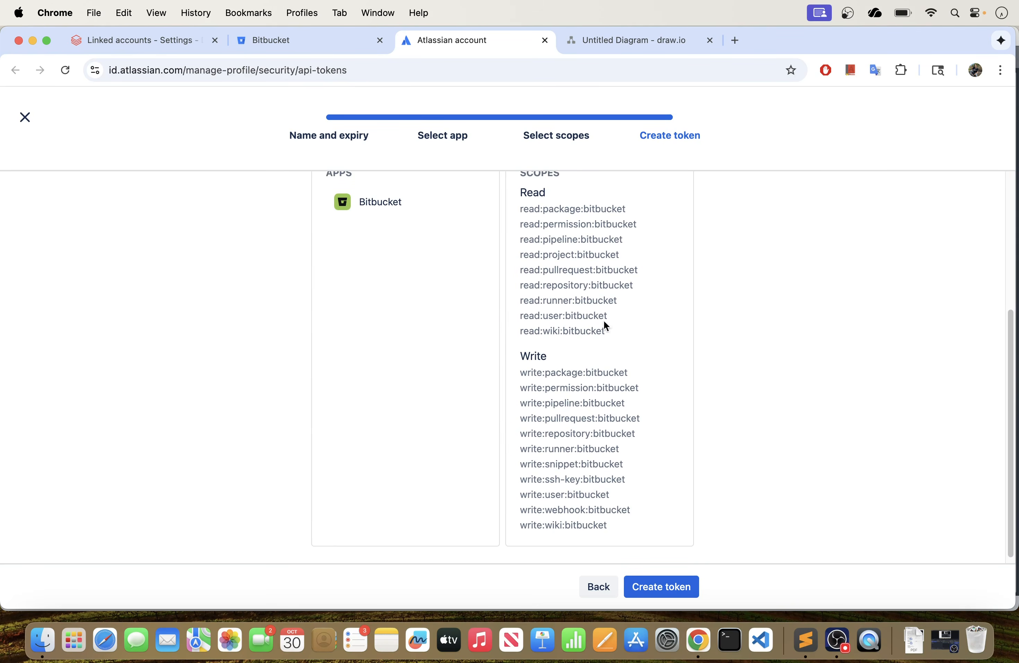
{"action": "left_click", "coordinate": [661, 590]}
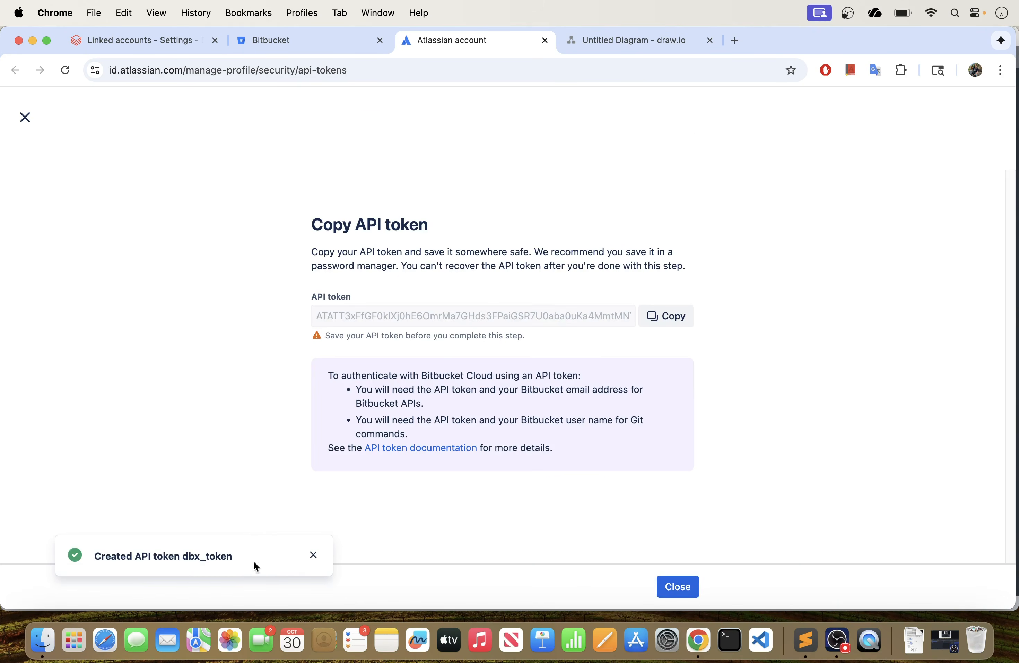
{"action": "left_click", "coordinate": [317, 558]}
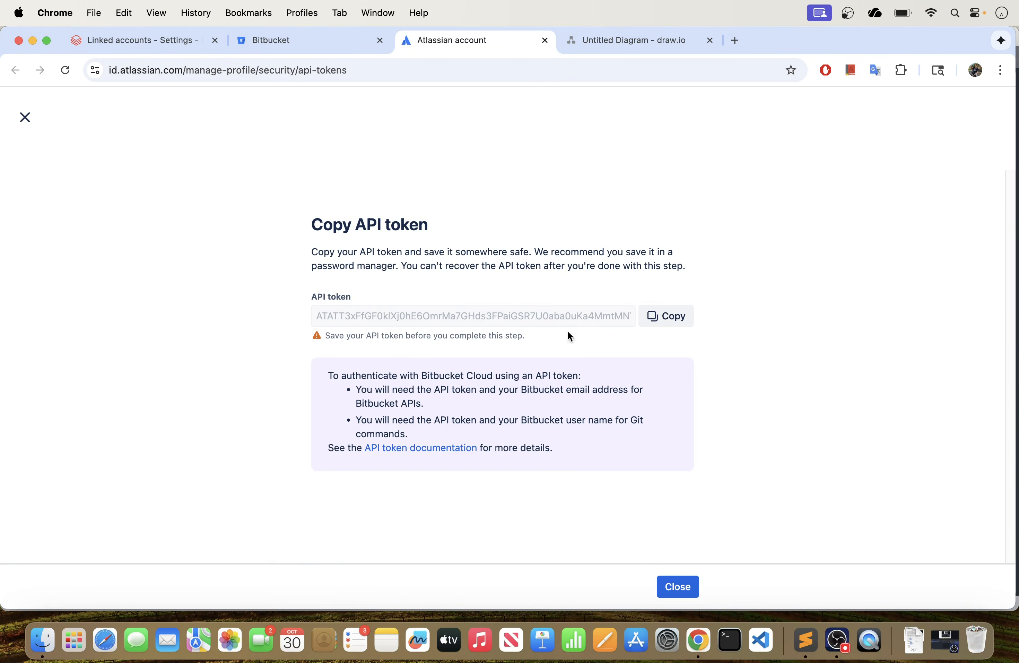
Step: Copy the new API token and paste it into Sublime Text, replacing the file's entire contents
{"action": "left_click", "coordinate": [665, 319]}
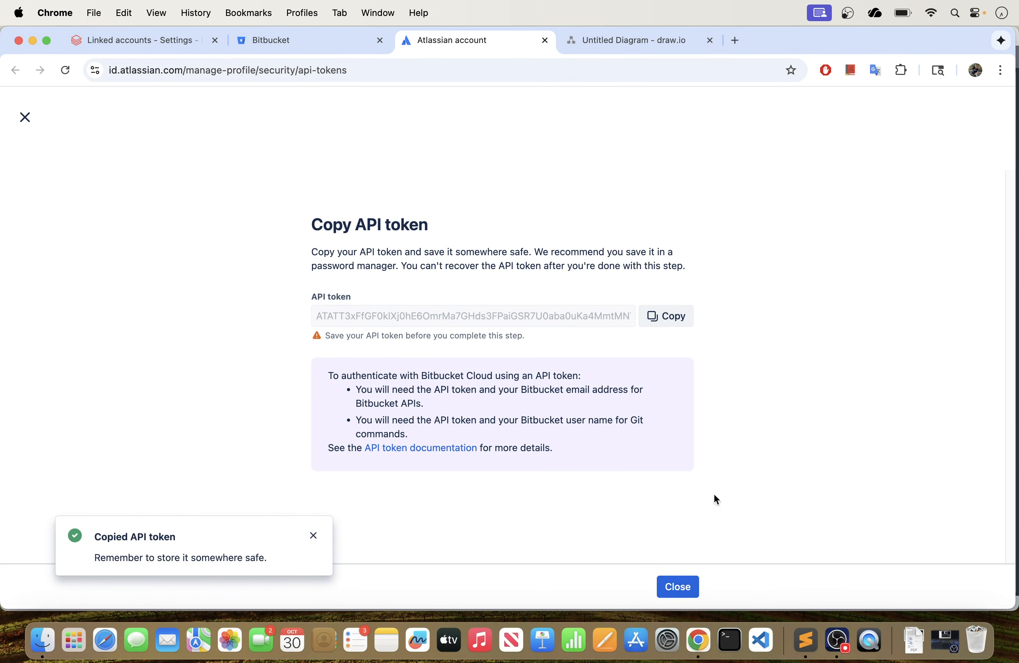
{"action": "left_click", "coordinate": [807, 637]}
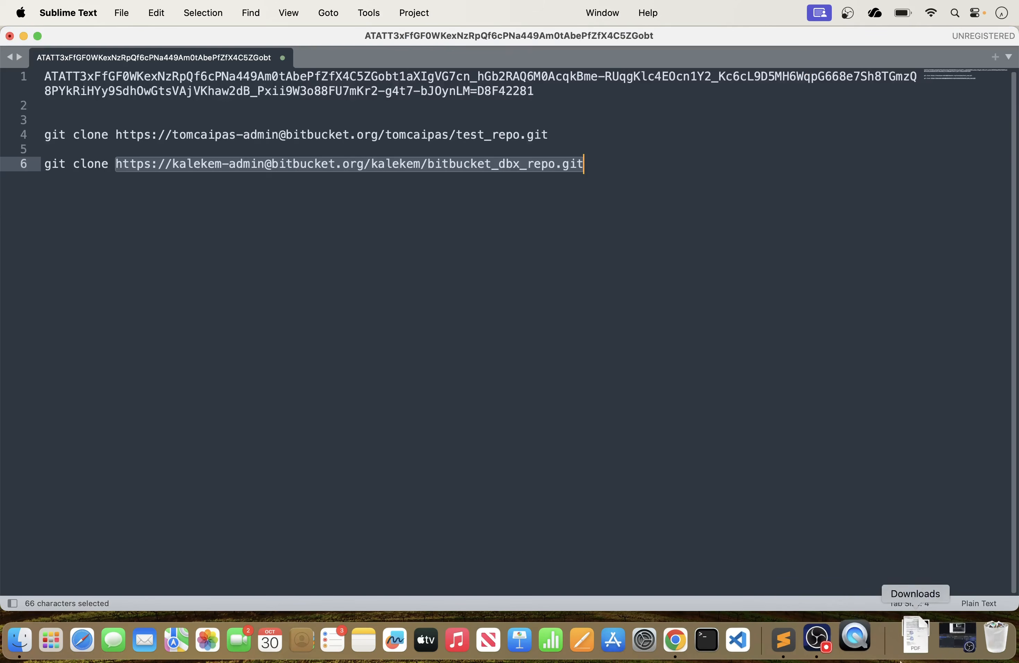
{"action": "left_click", "coordinate": [499, 236]}
{"action": "key", "text": "super+a"}
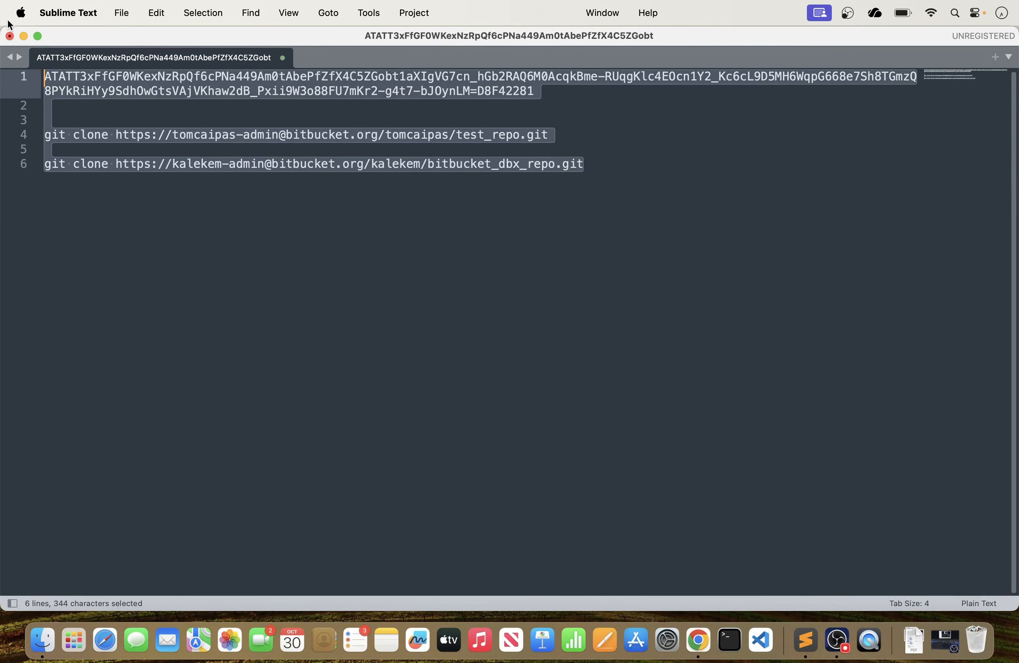
{"action": "key", "text": "super+v"}
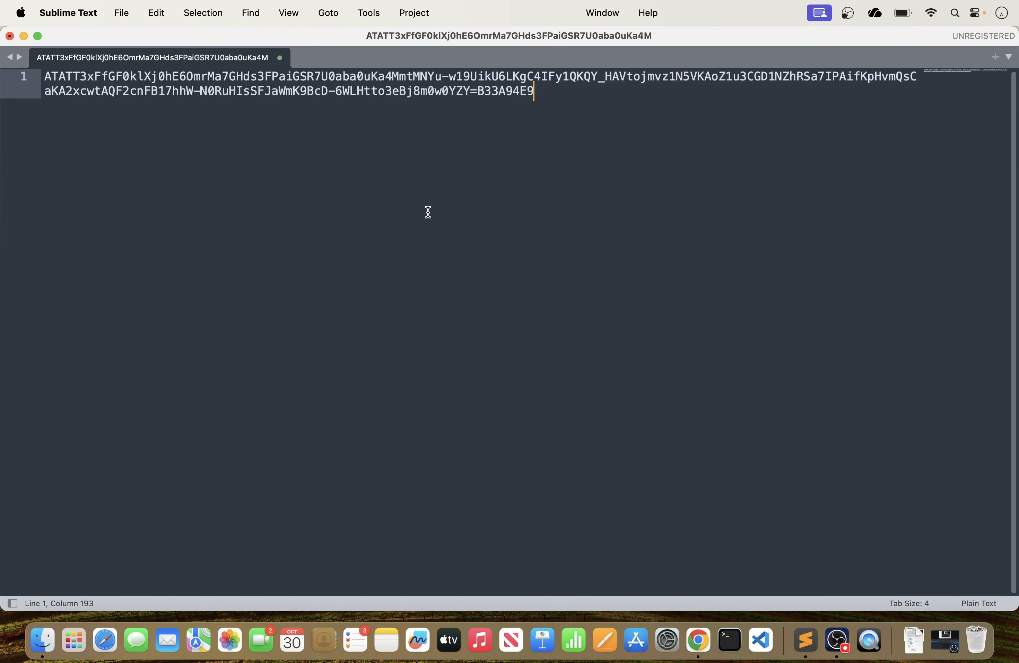
Step: Switch back to Chrome, close the token creation page and open the bitbucket_dbx_repo repository in Bitbucket
{"action": "key", "text": "super+Tab"}
{"action": "left_click", "coordinate": [684, 588]}
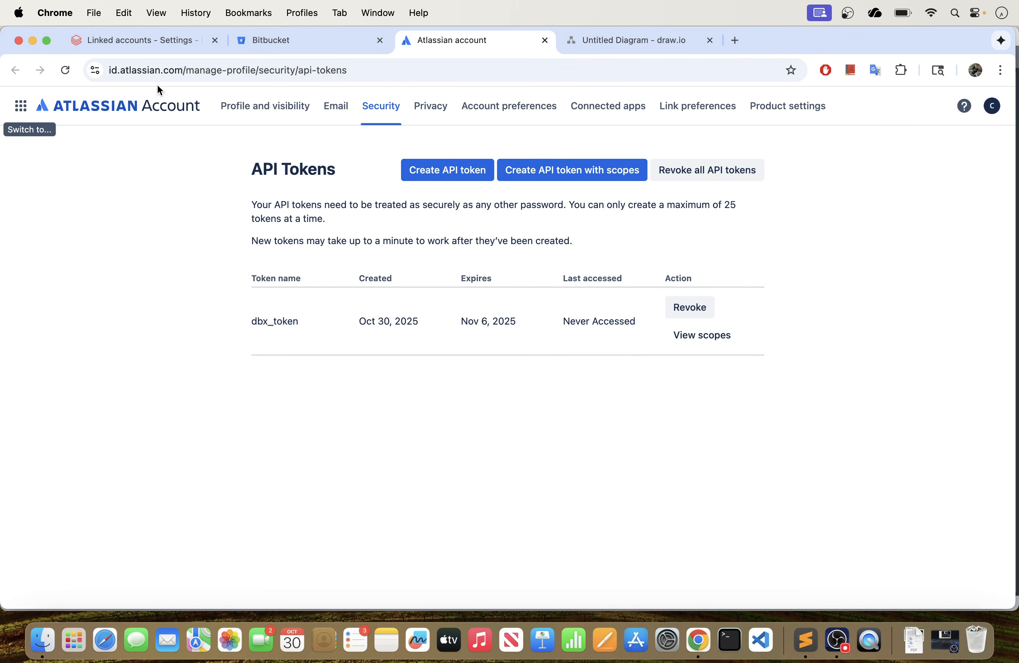
{"action": "left_click", "coordinate": [269, 41]}
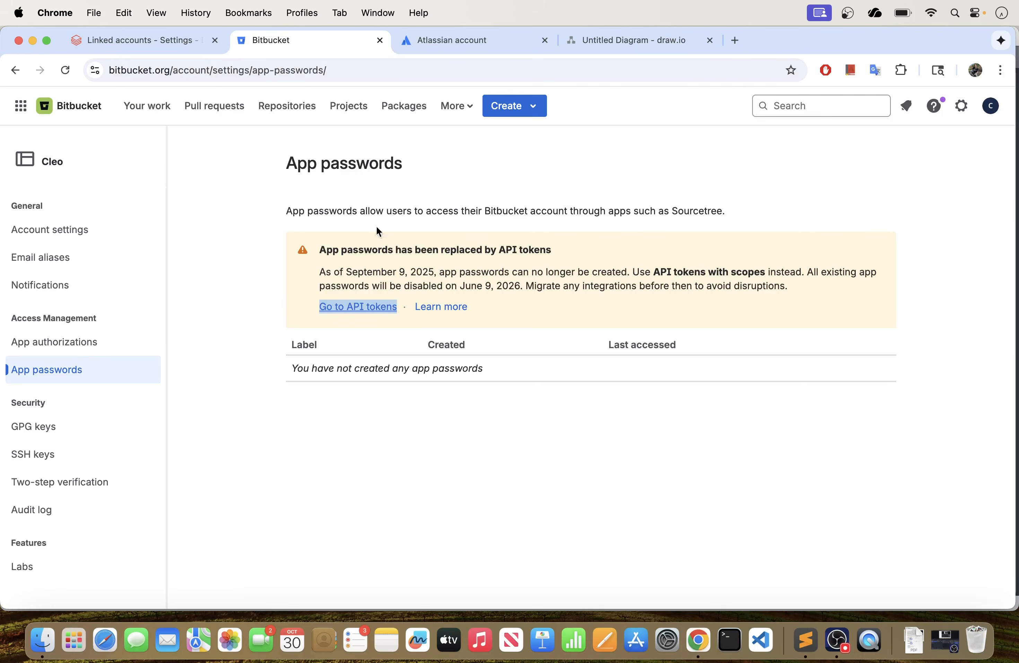
{"action": "left_click", "coordinate": [287, 107]}
{"action": "left_click", "coordinate": [102, 279]}
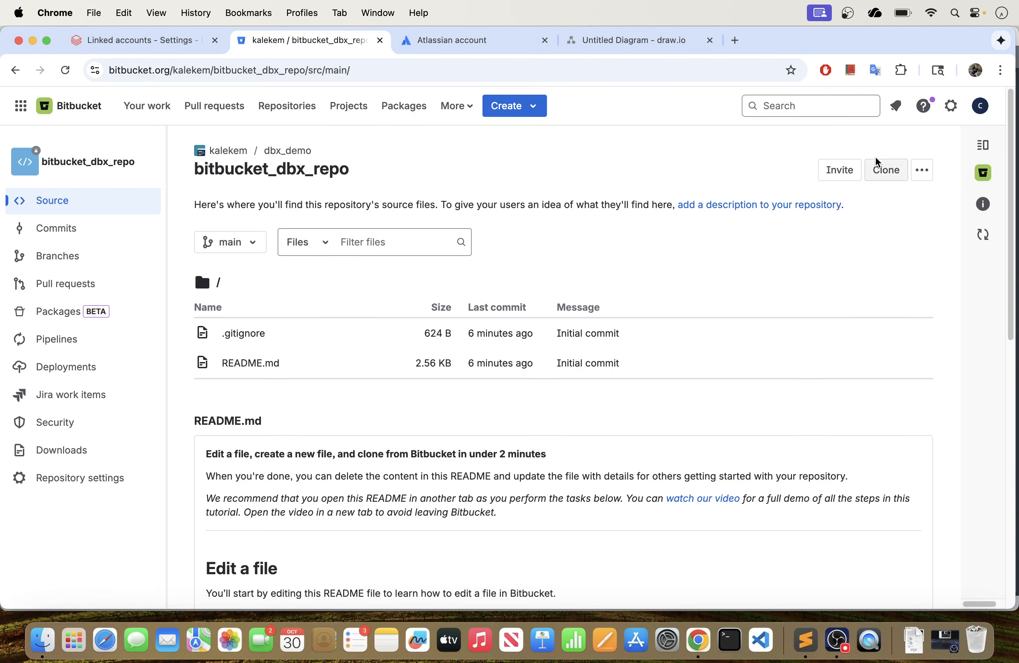
Step: Examine the bitbucket_dbx_repo repository's web address and name
{"action": "left_click", "coordinate": [392, 69]}
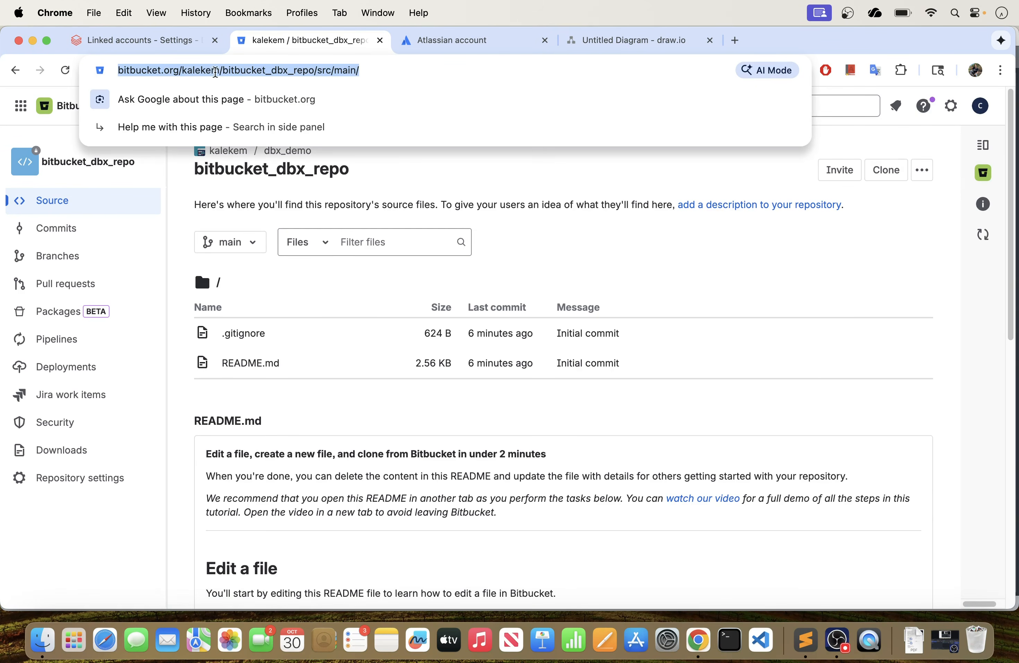
{"action": "left_click", "coordinate": [601, 258]}
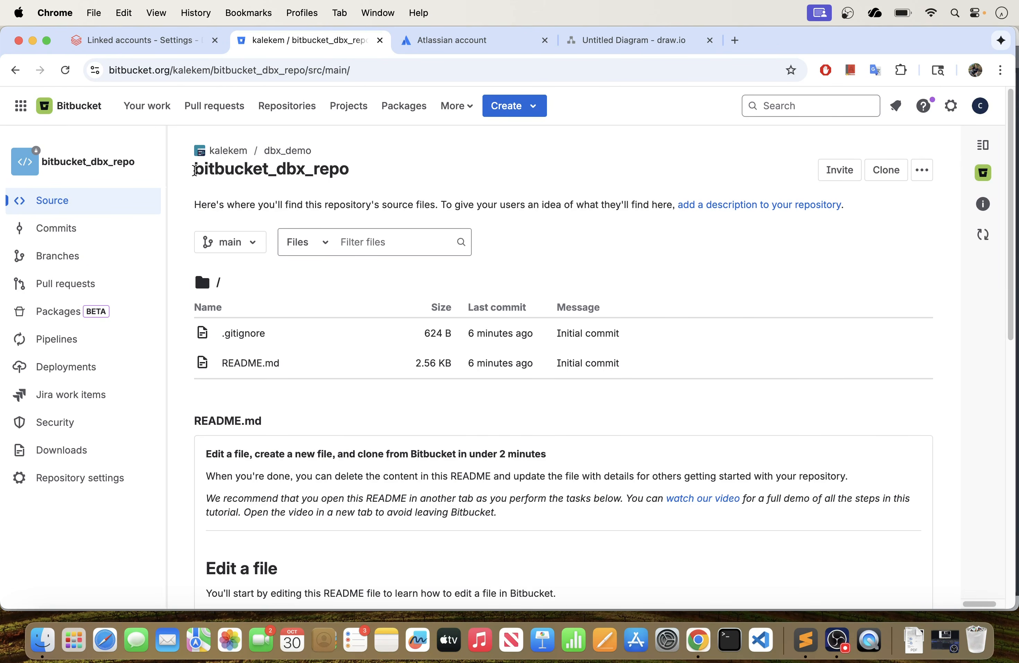
{"action": "left_click_drag", "start_coordinate": [194, 170], "coordinate": [373, 176]}
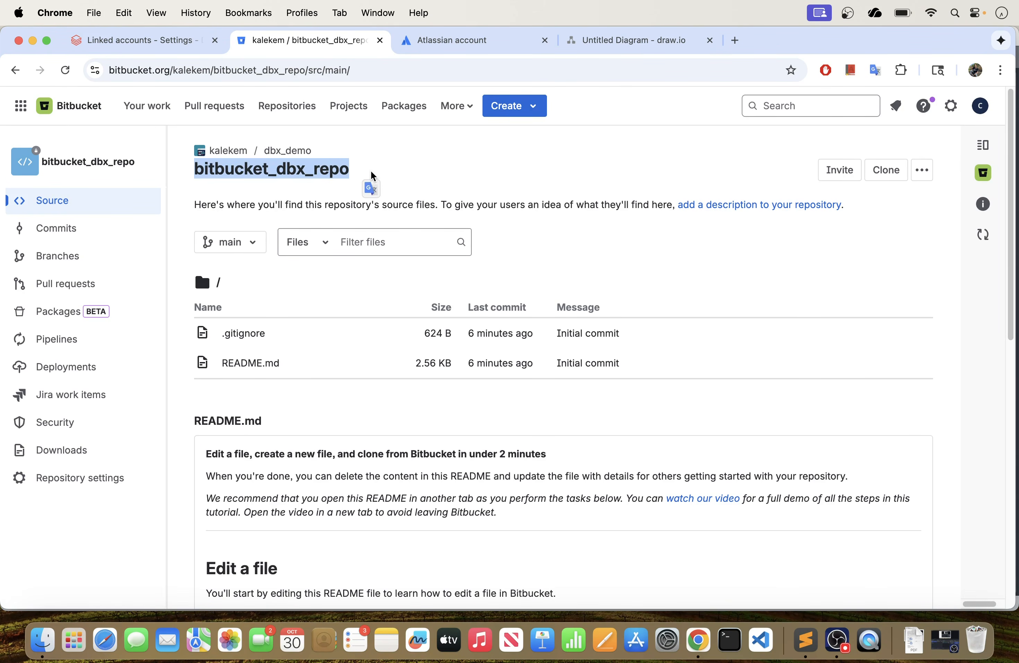
Step: Copy the HTTPS clone command of bitbucket_dbx_repo and paste it into Sublime Text, two lines below the API token
{"action": "left_click", "coordinate": [885, 174]}
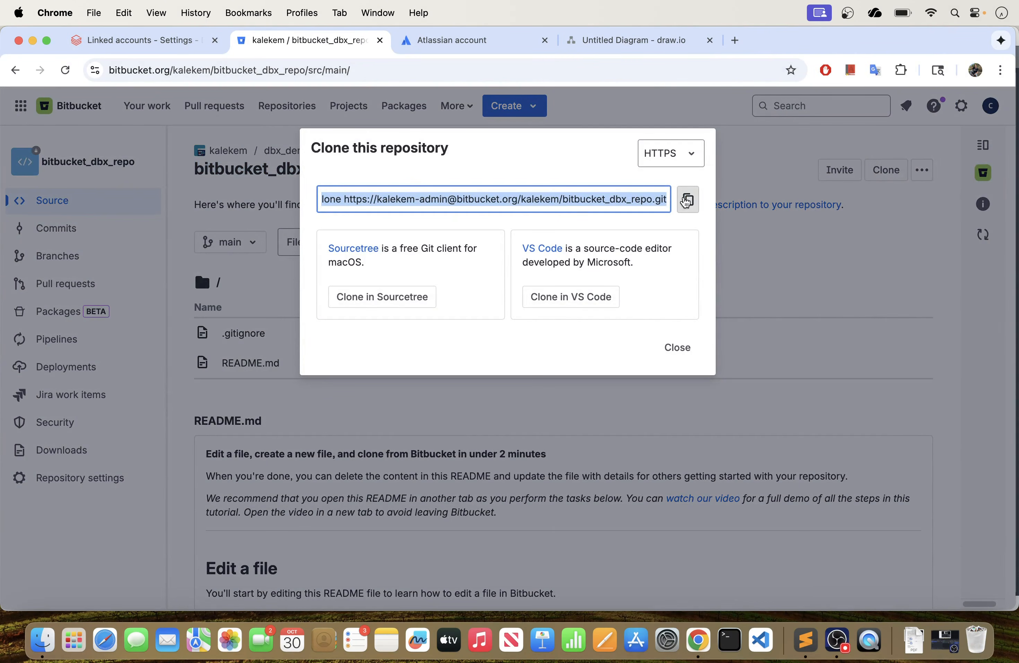
{"action": "left_click", "coordinate": [688, 201]}
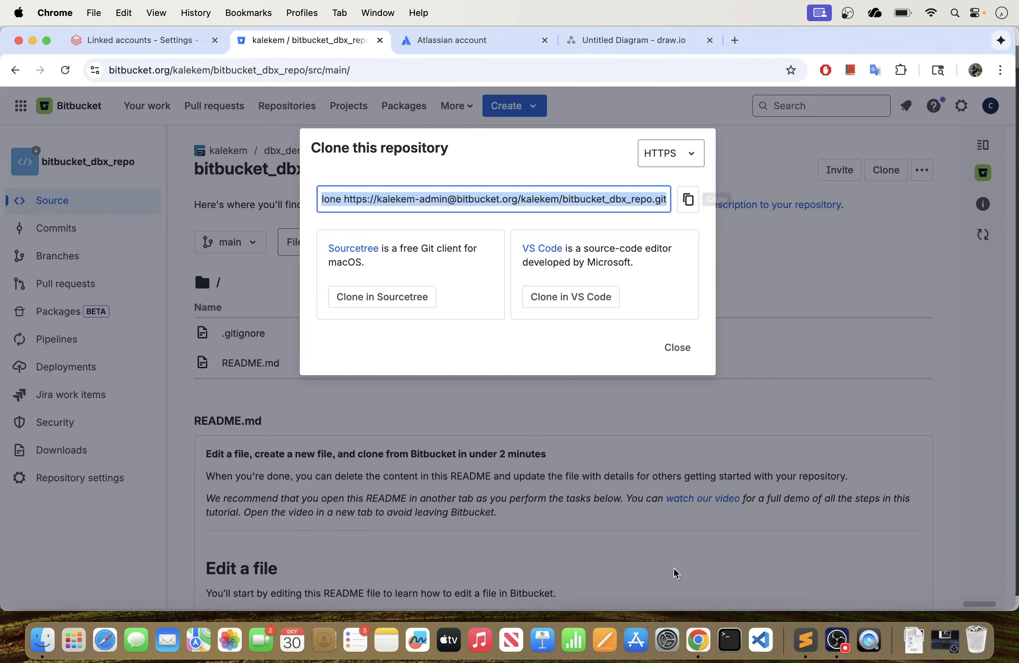
{"action": "left_click", "coordinate": [805, 639]}
{"action": "key", "text": "Return"}
{"action": "key", "text": "Return"}
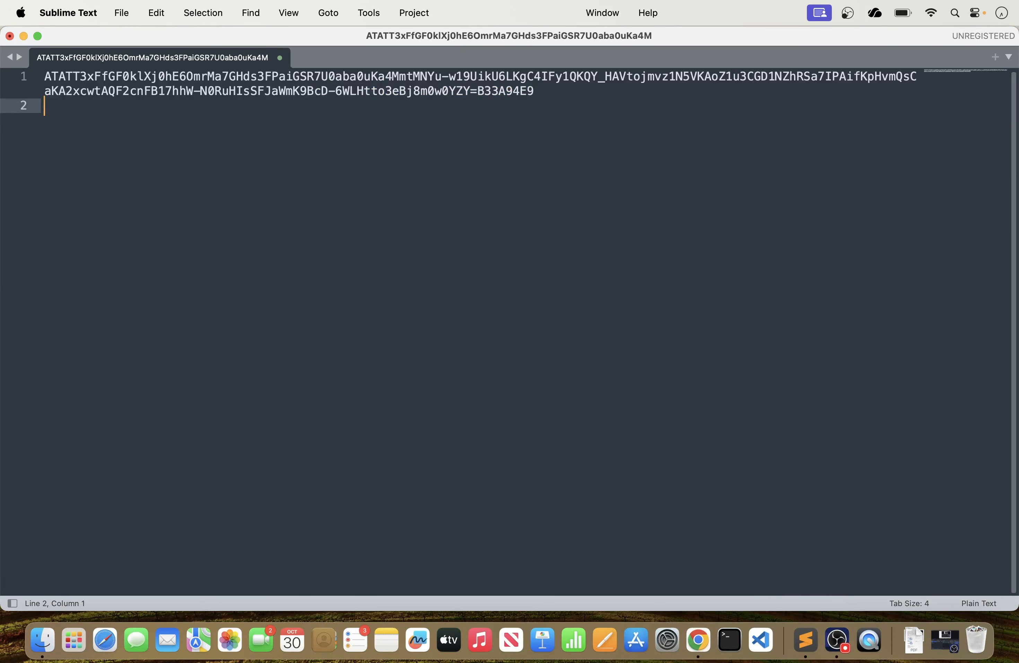
{"action": "key", "text": "super+v"}
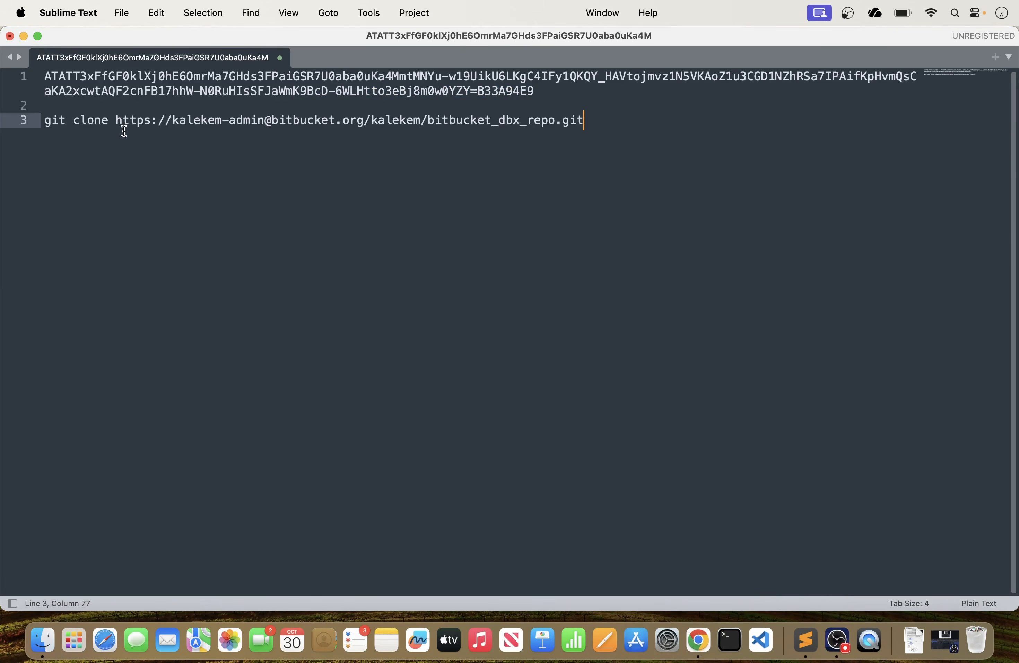
Step: Copy the repository URL from the clone command, return to Chrome, dismiss the Bitbucket clone dialog and show the Databricks linked accounts page
{"action": "left_click_drag", "start_coordinate": [116, 120], "coordinate": [689, 121]}
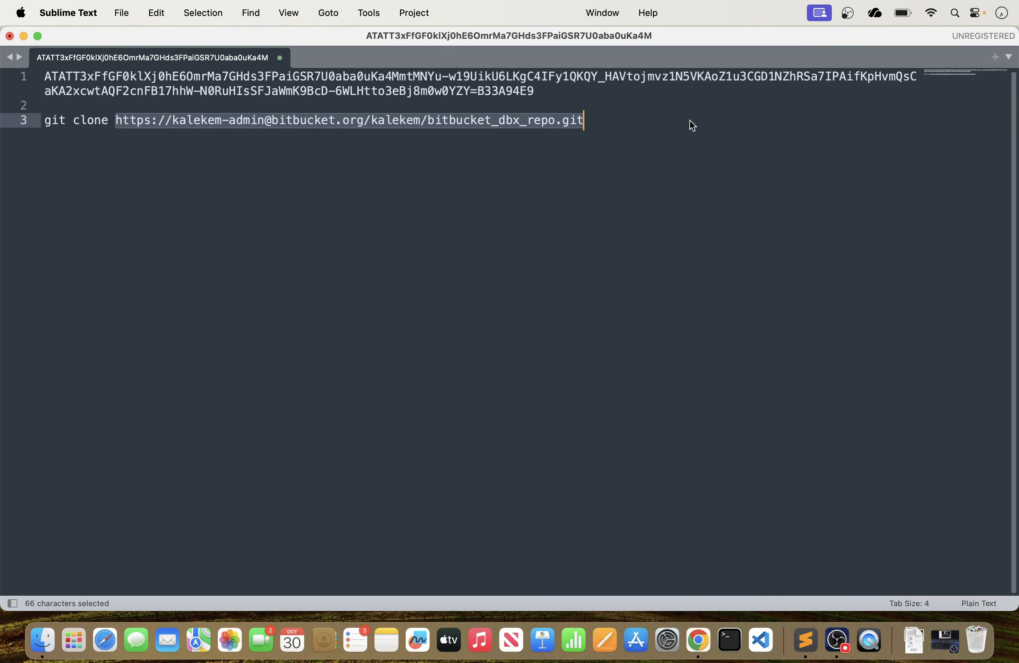
{"action": "key", "text": "super+c"}
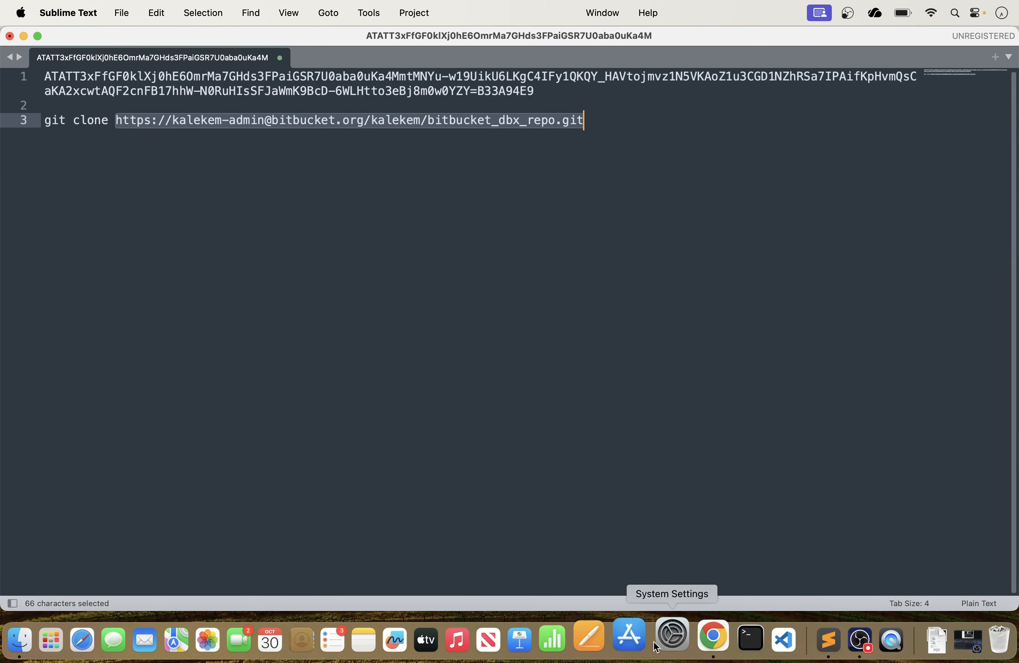
{"action": "left_click", "coordinate": [699, 634]}
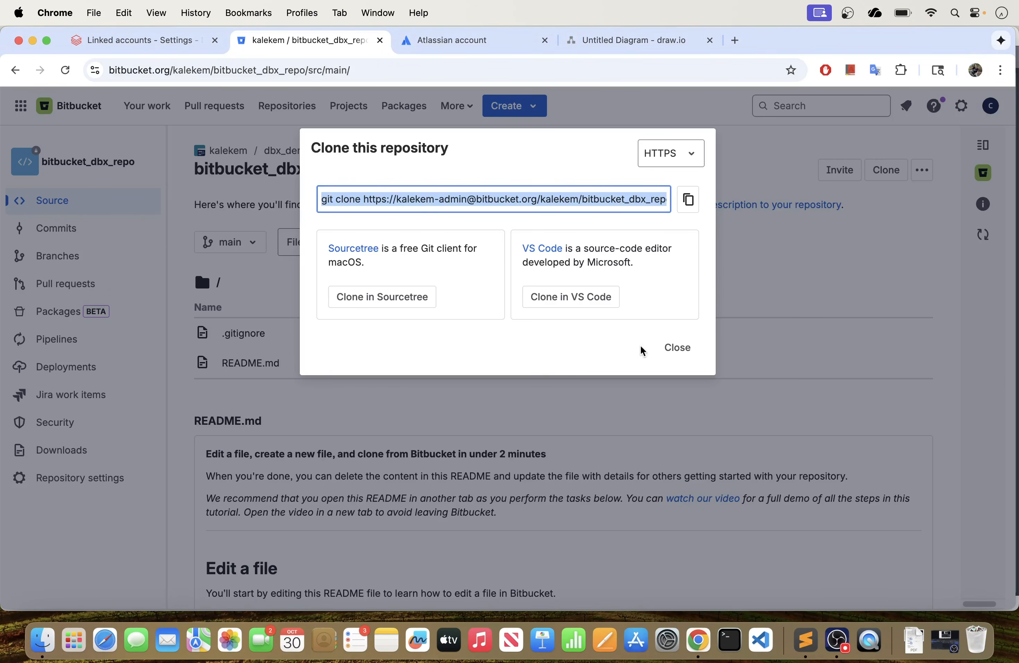
{"action": "left_click", "coordinate": [677, 348]}
{"action": "left_click", "coordinate": [172, 40]}
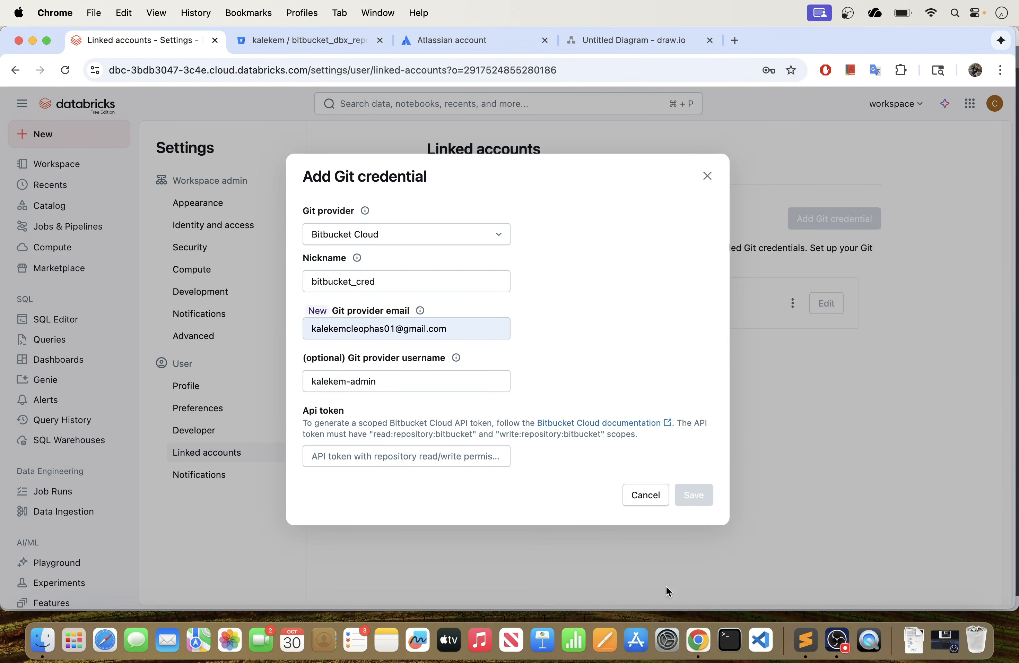
Step: Copy the API token from Sublime Text, paste it as the API token of the bitbucket_cred Git credential in Databricks and save the credential
{"action": "left_click", "coordinate": [798, 636]}
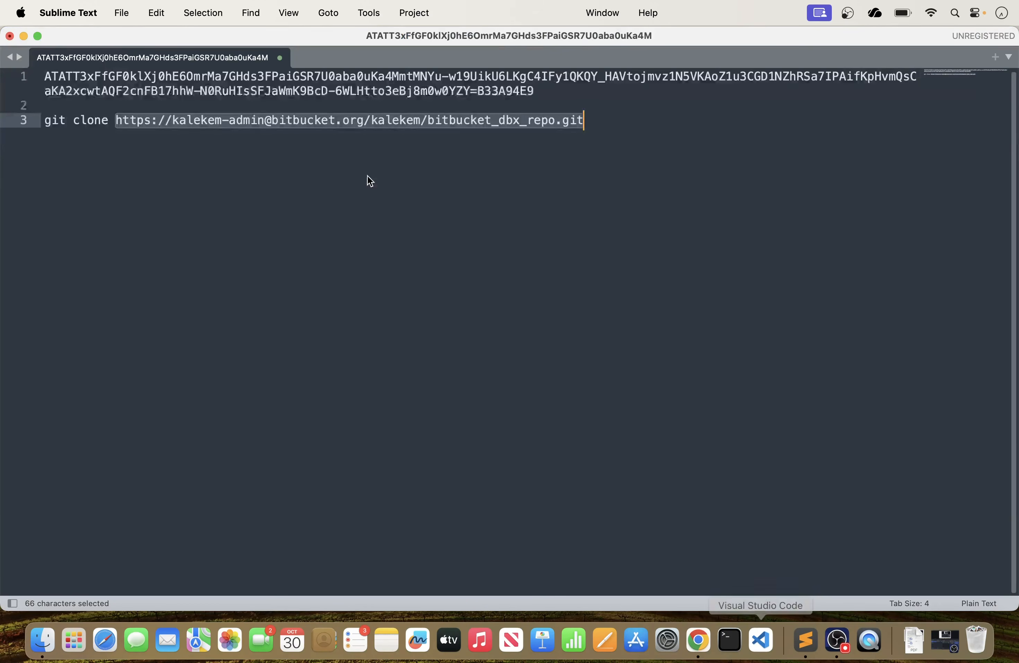
{"action": "left_click", "coordinate": [351, 215]}
{"action": "left_click_drag", "start_coordinate": [536, 91], "coordinate": [43, 83]}
{"action": "key", "text": "super+c"}
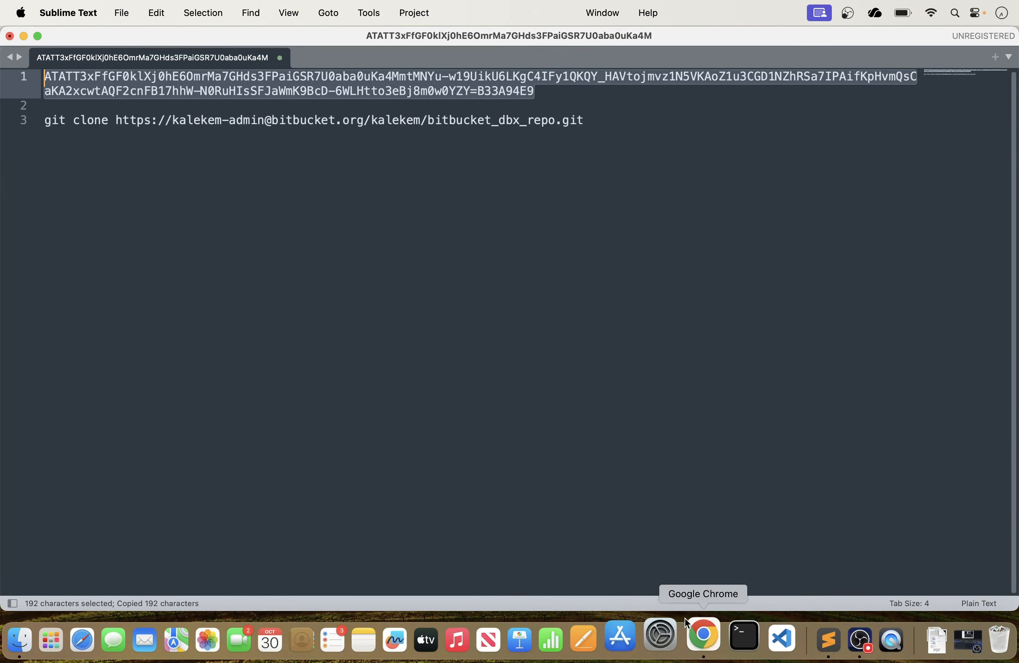
{"action": "left_click", "coordinate": [695, 634]}
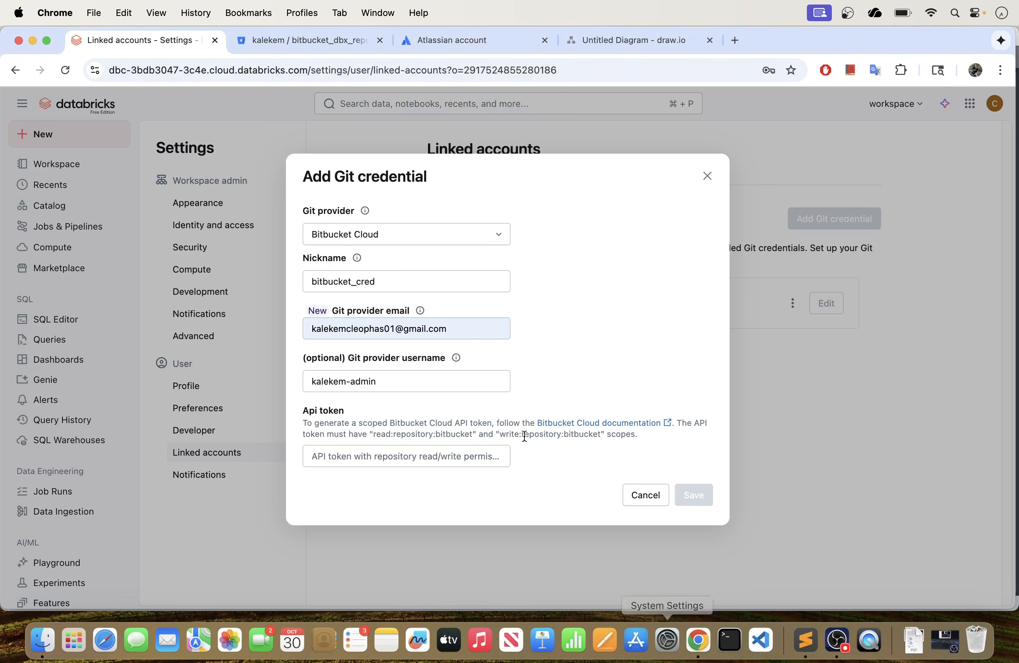
{"action": "left_click", "coordinate": [326, 459]}
{"action": "key", "text": "super+v"}
{"action": "left_click", "coordinate": [574, 467]}
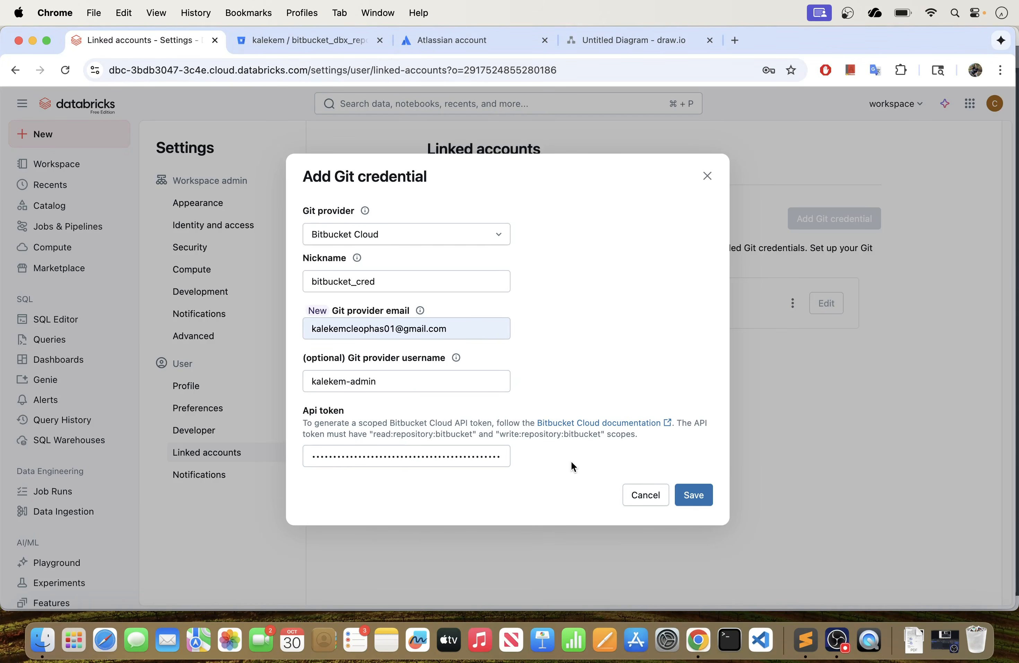
{"action": "left_click", "coordinate": [692, 499]}
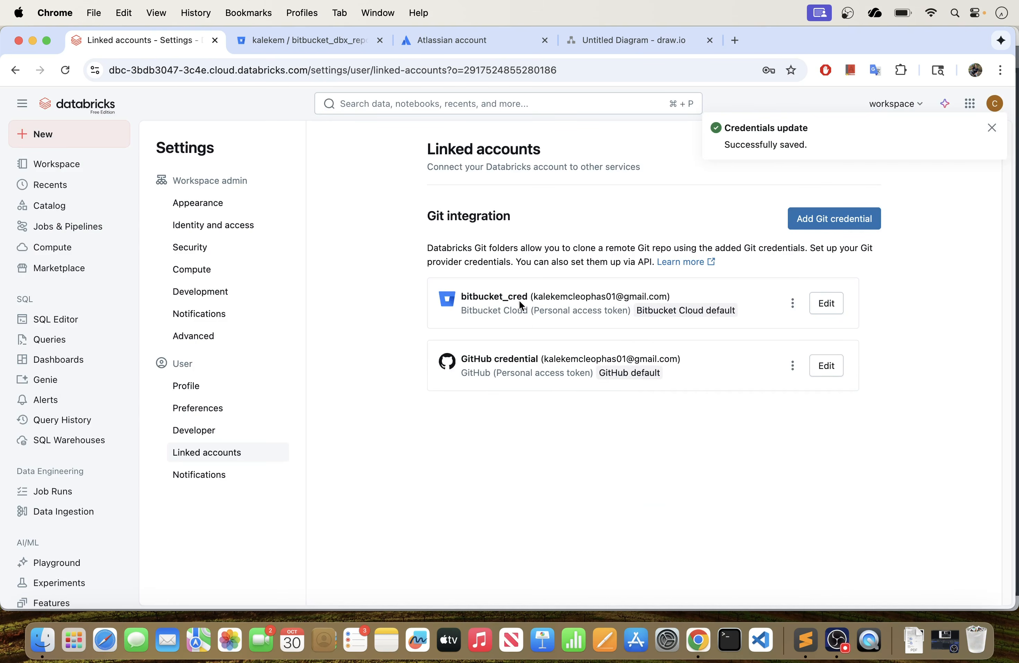
Step: Dismiss the save notification and check the additional options of the bitbucket_cred credential
{"action": "left_click", "coordinate": [994, 129]}
{"action": "left_click", "coordinate": [793, 303]}
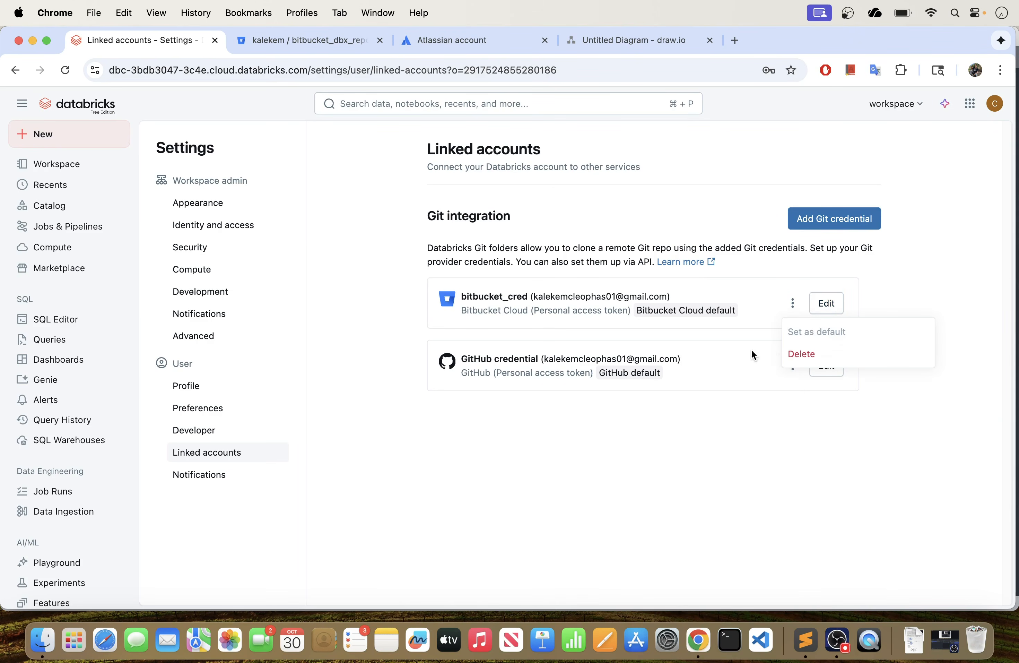
{"action": "left_click", "coordinate": [752, 292]}
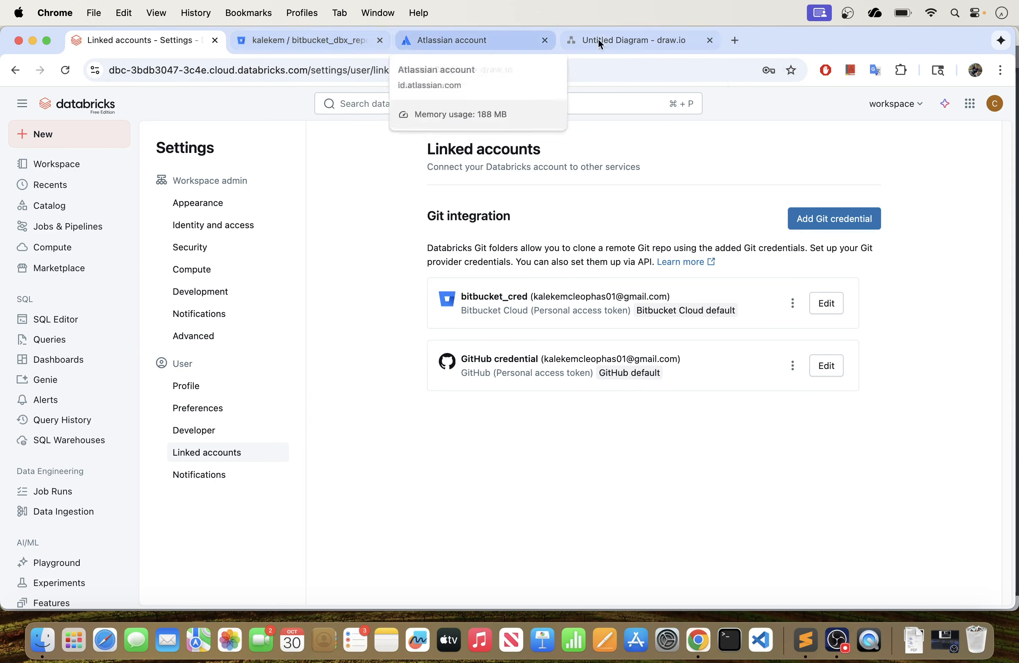
Step: Copy only the repository URL from the git clone line in Sublime Text and switch back to Databricks in Chrome
{"action": "left_click", "coordinate": [811, 636]}
{"action": "left_click", "coordinate": [441, 205]}
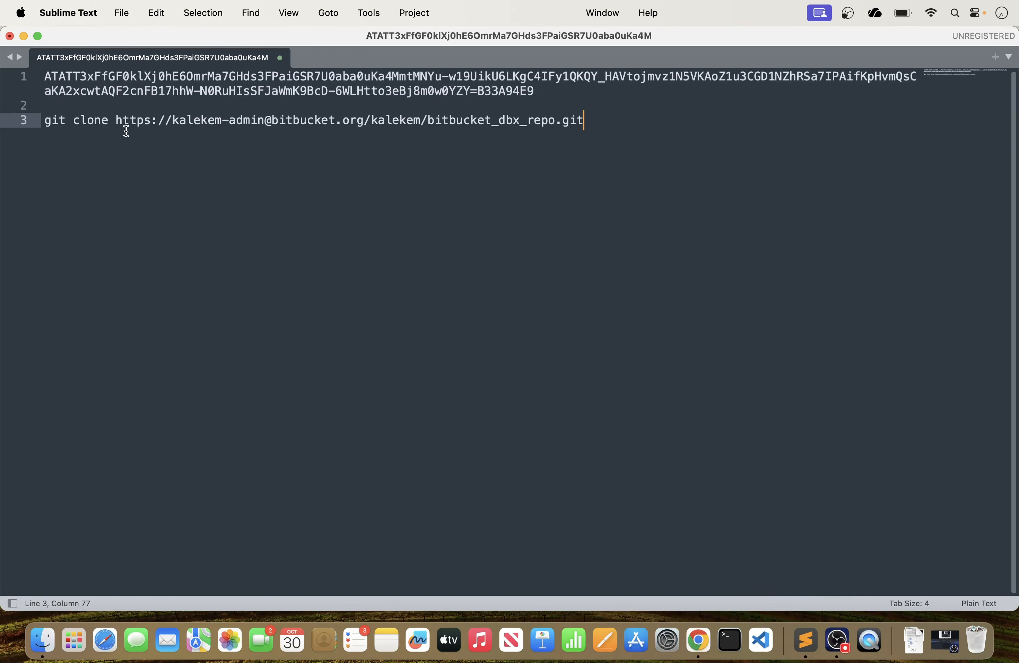
{"action": "left_click_drag", "start_coordinate": [116, 121], "coordinate": [450, 121]}
{"action": "left_click", "coordinate": [155, 176]}
{"action": "left_click_drag", "start_coordinate": [116, 120], "coordinate": [592, 121]}
{"action": "key", "text": "super+c"}
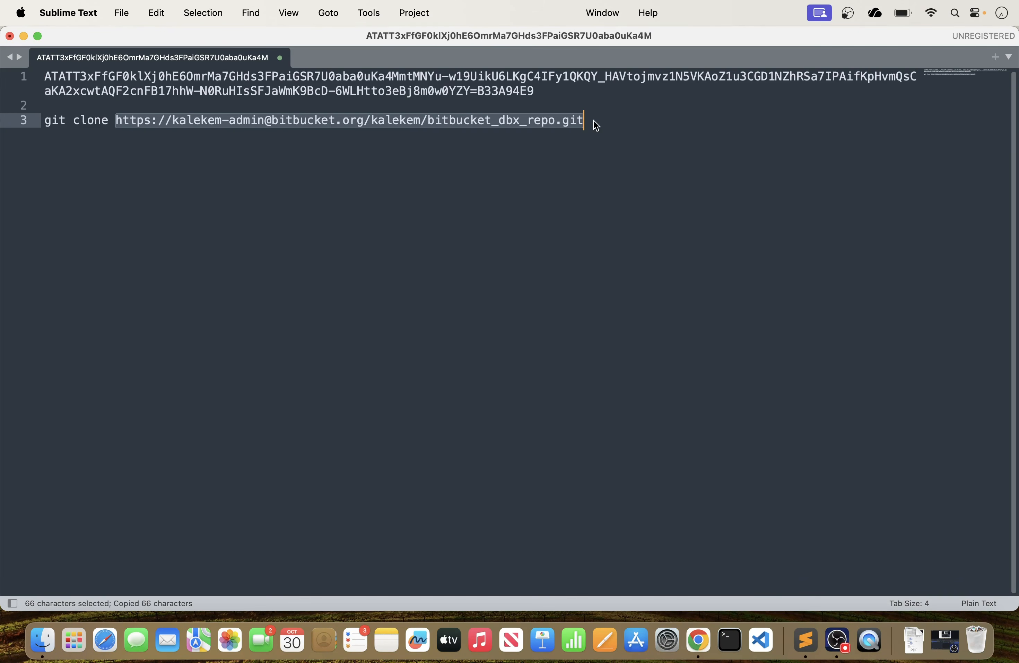
{"action": "left_click", "coordinate": [699, 640]}
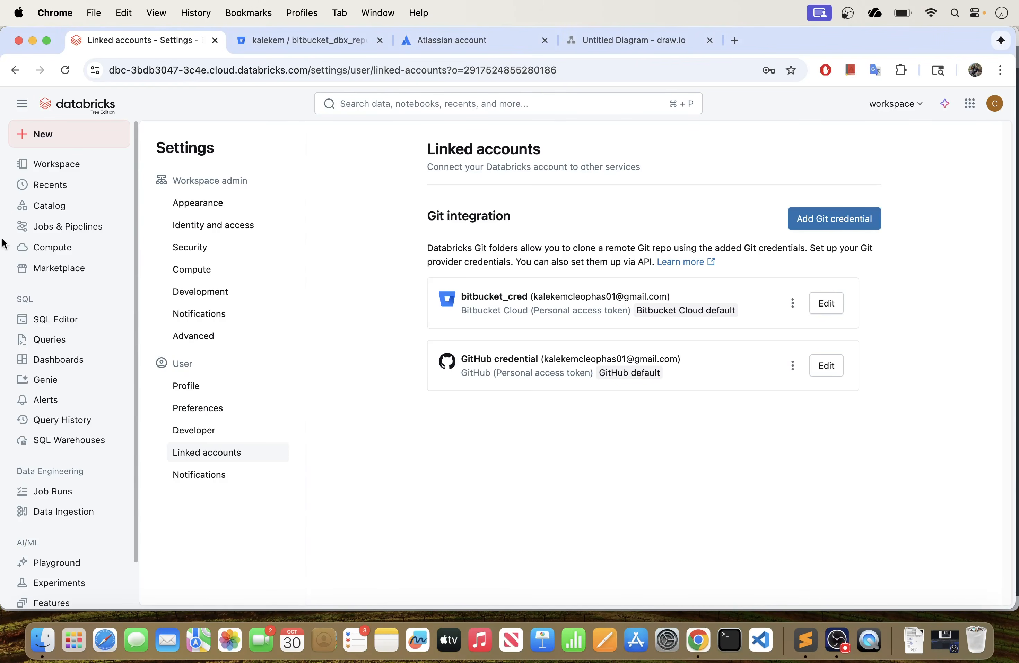
Step: Open the Databricks Workspace in a new browser tab, expand the Home and Workspace trees and view the Repos folder
{"action": "right_click", "coordinate": [77, 167]}
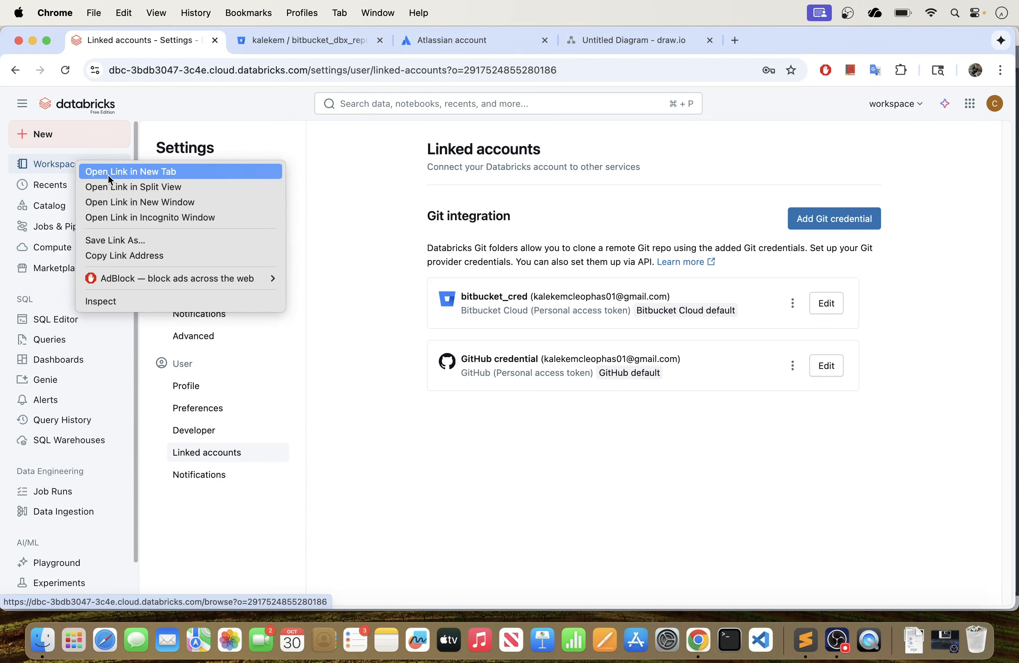
{"action": "left_click", "coordinate": [110, 169]}
{"action": "left_click", "coordinate": [290, 40]}
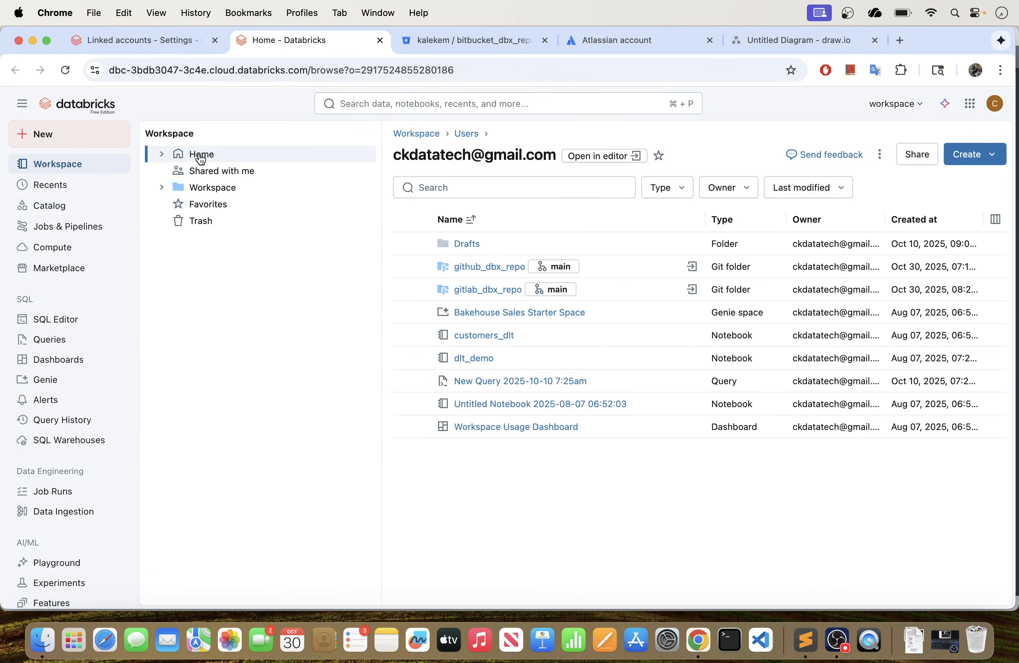
{"action": "left_click", "coordinate": [163, 154]}
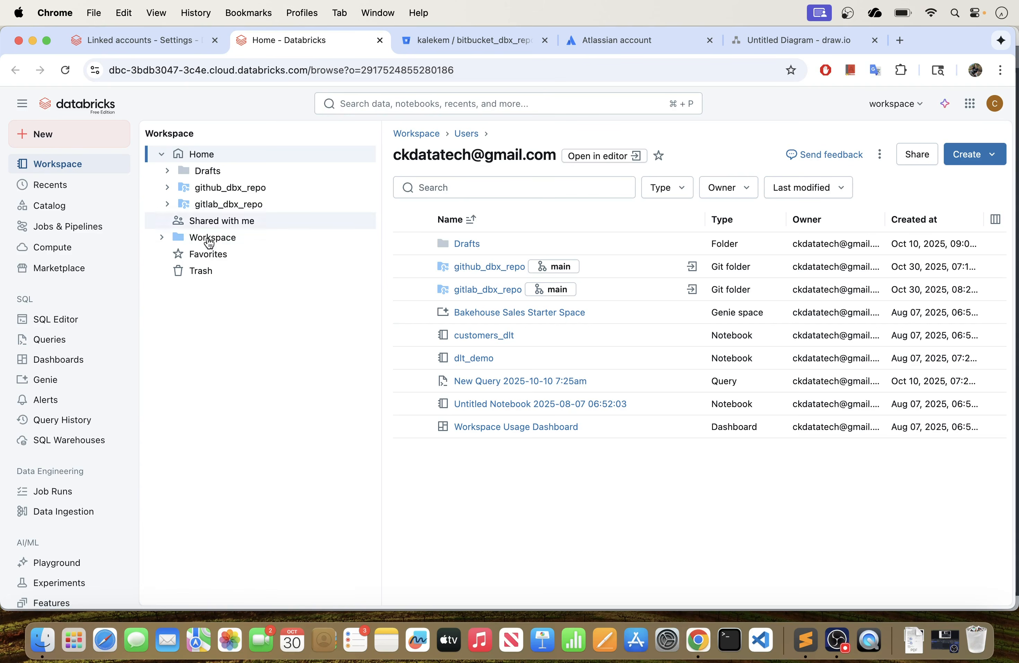
{"action": "left_click", "coordinate": [162, 237]}
{"action": "left_click", "coordinate": [199, 255]}
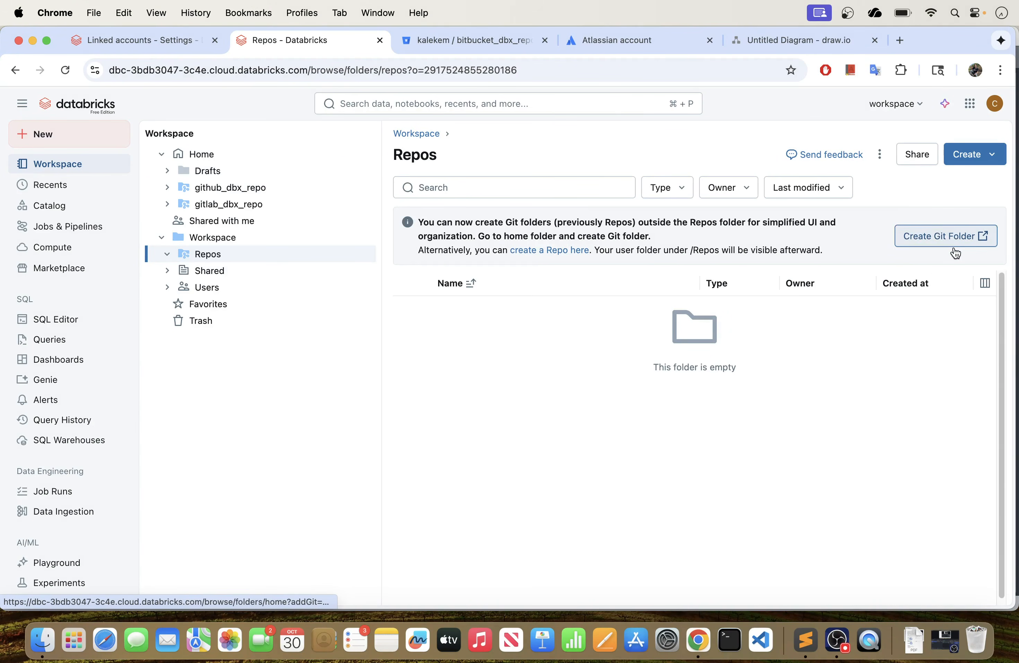
Step: Start a new Git folder in the home folder and paste the bitbucket_dbx_repo URL, copied from Sublime Text, as its Git repository URL
{"action": "left_click", "coordinate": [211, 157]}
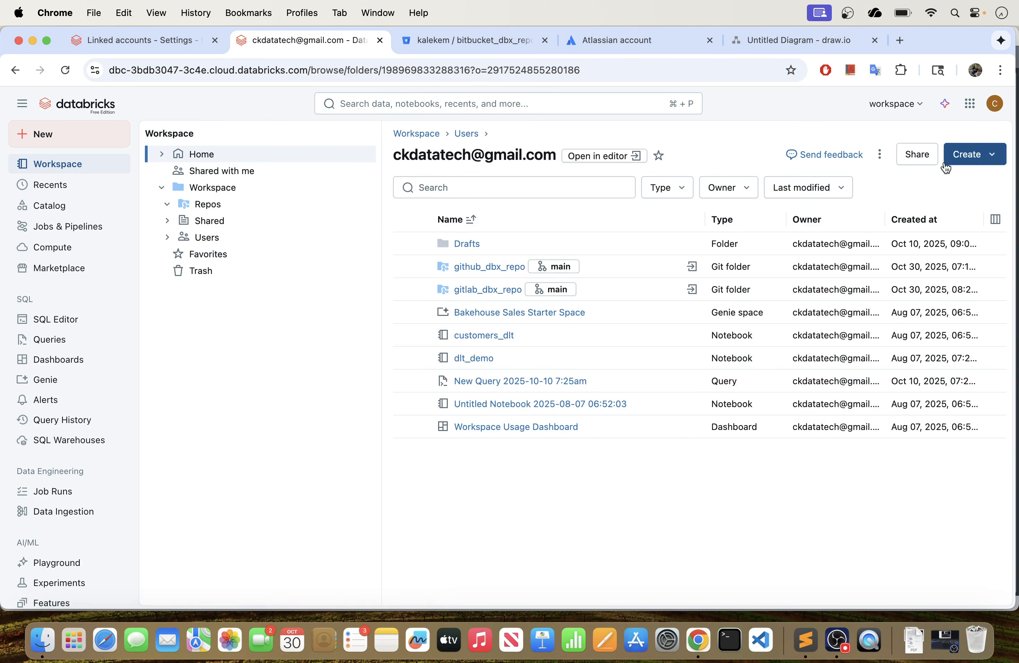
{"action": "left_click", "coordinate": [975, 156]}
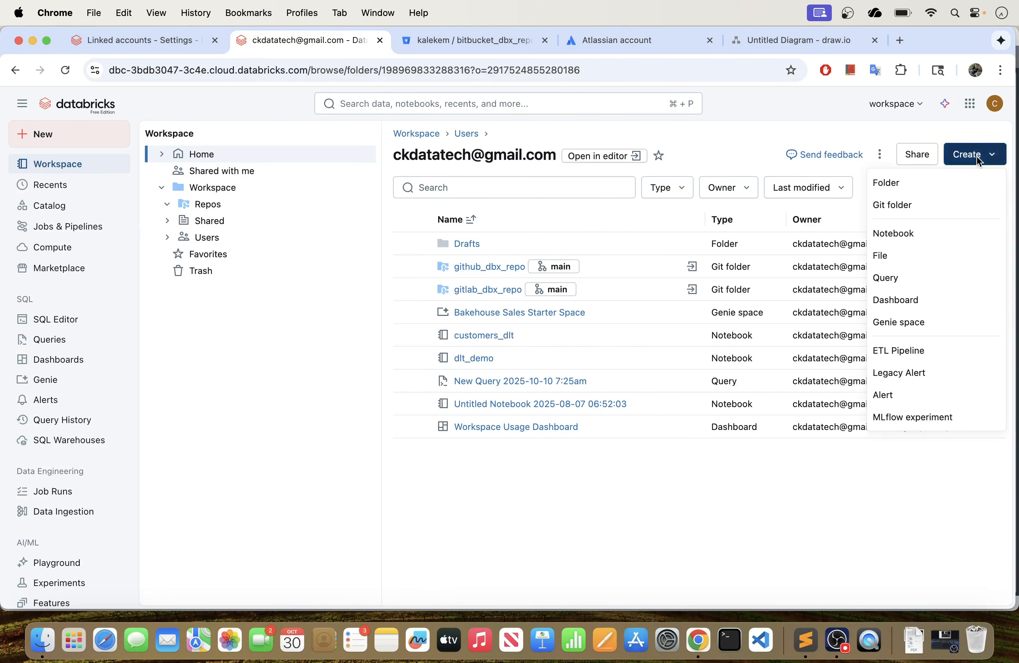
{"action": "left_click", "coordinate": [908, 210]}
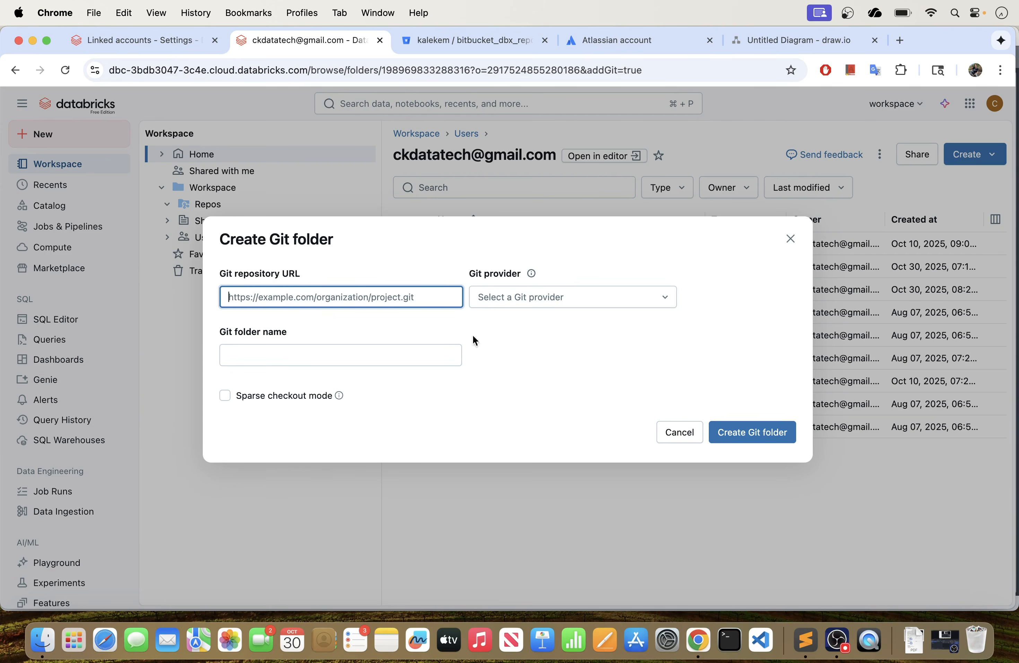
{"action": "left_click", "coordinate": [805, 640]}
{"action": "left_click", "coordinate": [168, 153]}
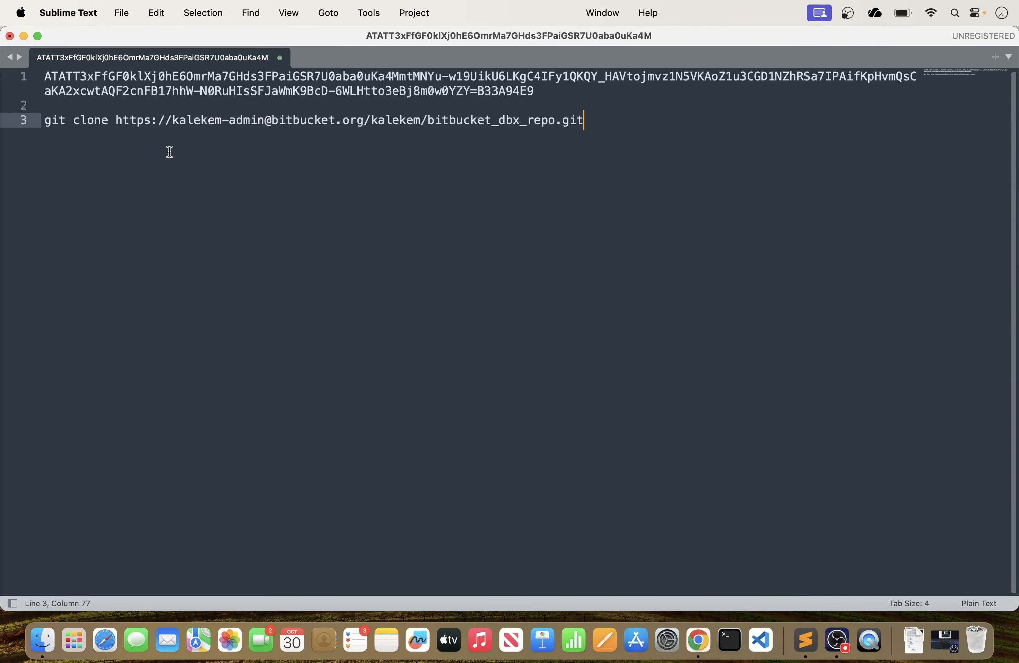
{"action": "left_click_drag", "start_coordinate": [117, 120], "coordinate": [692, 126]}
{"action": "key", "text": "cmd+c"}
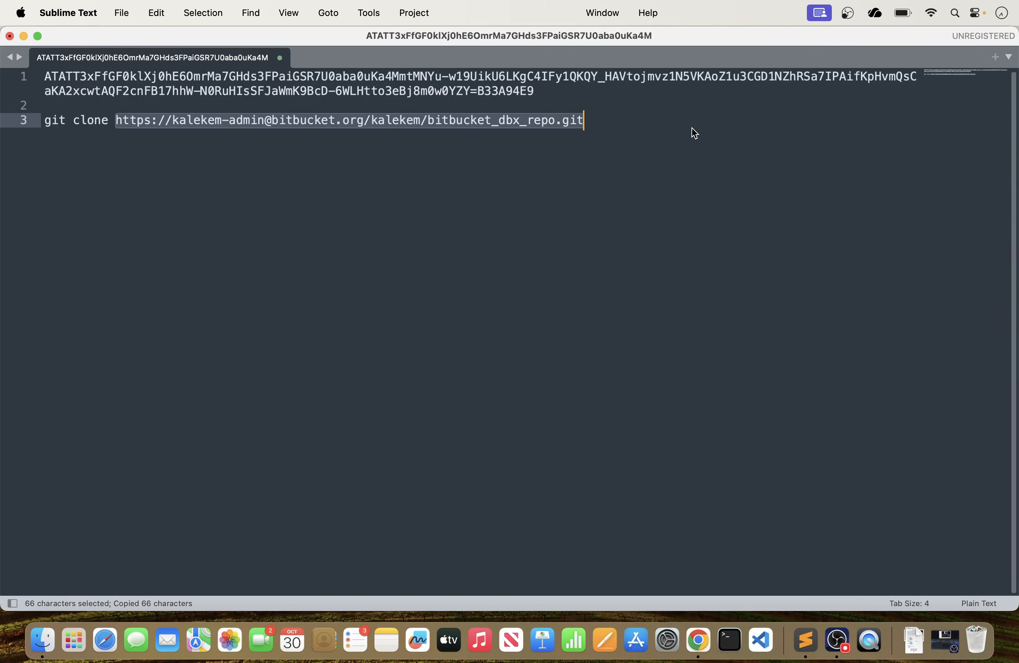
{"action": "key", "text": "cmd+Tab"}
{"action": "key", "text": "cmd+v"}
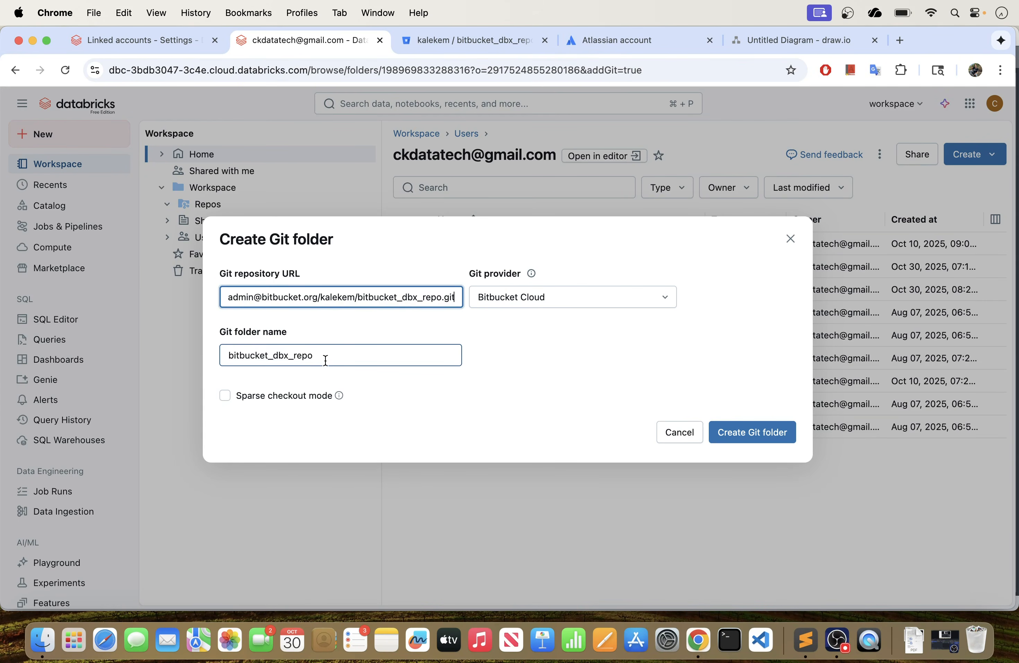
Step: Check the Git folder name bitbucket_dbx_repo against the Bitbucket repository page and return to the Git folder form
{"action": "left_click_drag", "start_coordinate": [332, 357], "coordinate": [228, 355]}
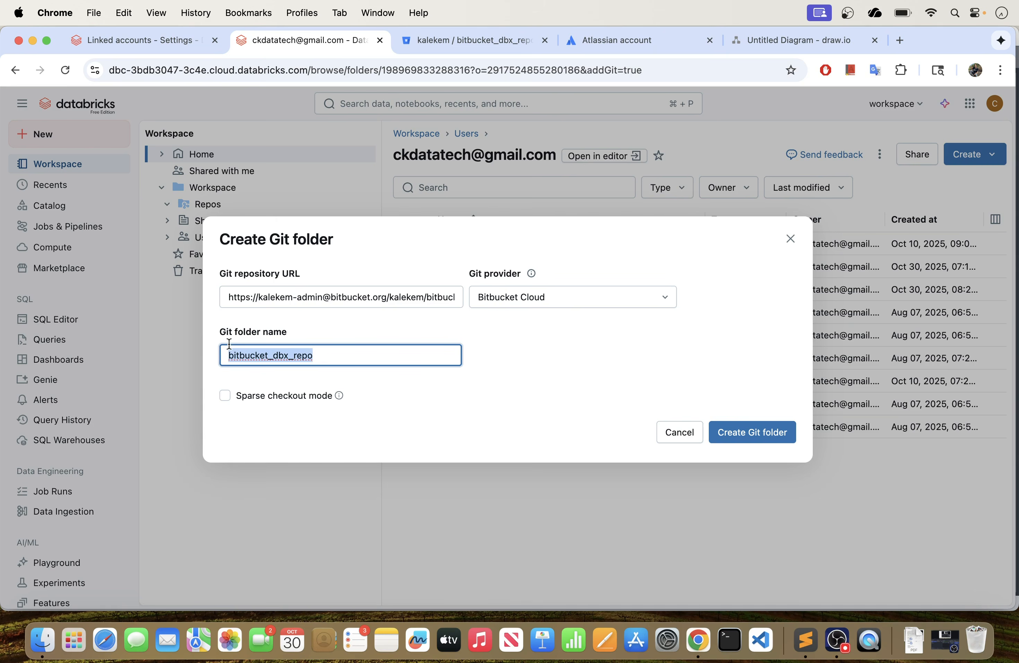
{"action": "left_click", "coordinate": [324, 359]}
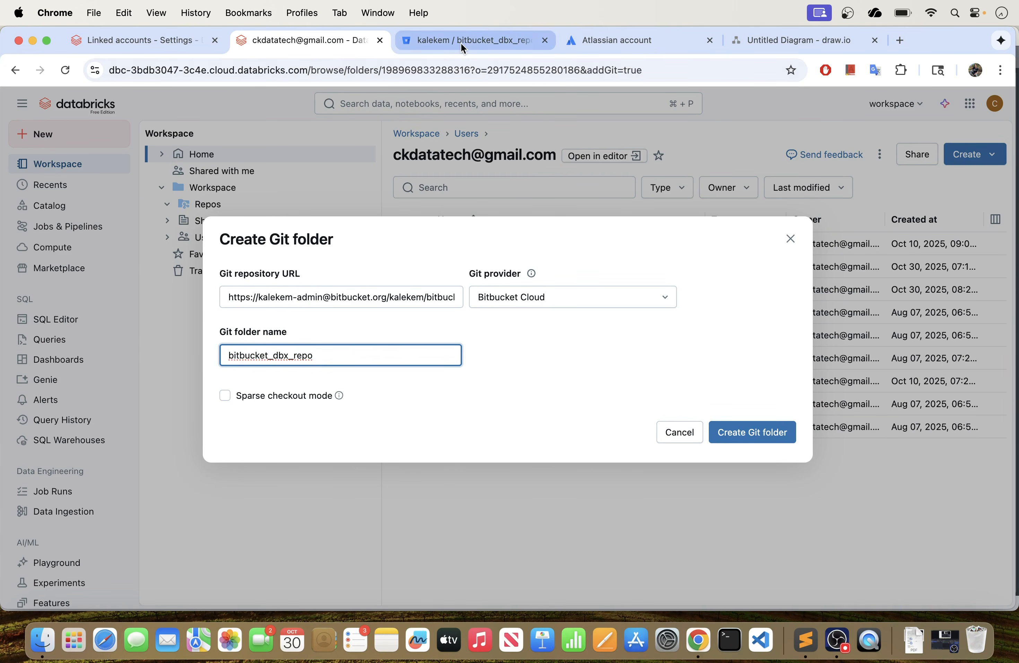
{"action": "left_click", "coordinate": [484, 43]}
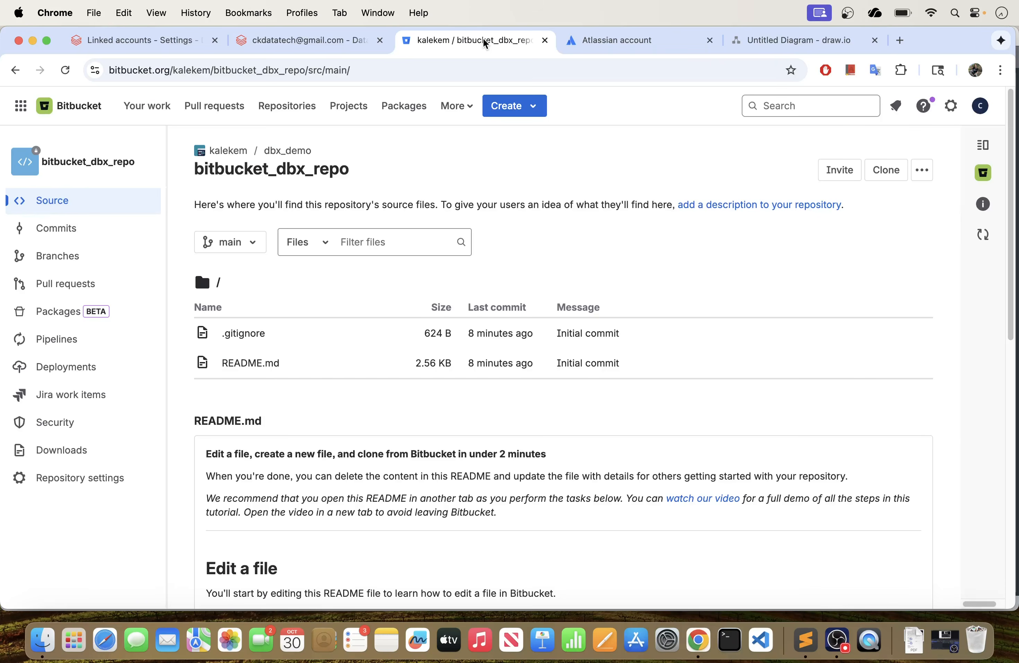
{"action": "left_click", "coordinate": [356, 70]}
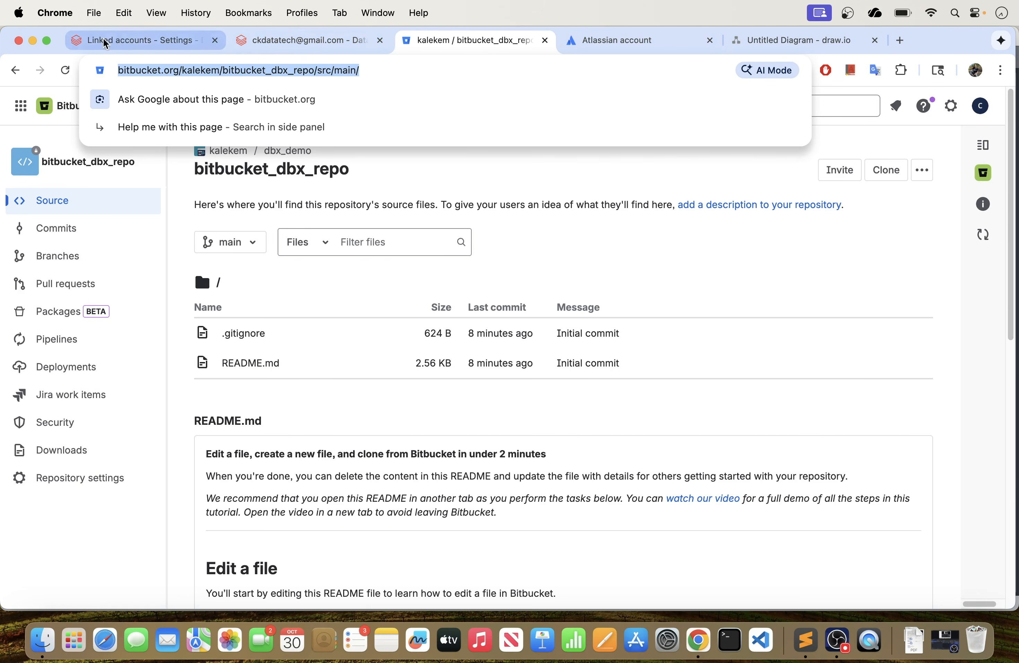
{"action": "left_click", "coordinate": [157, 43]}
{"action": "left_click", "coordinate": [276, 43]}
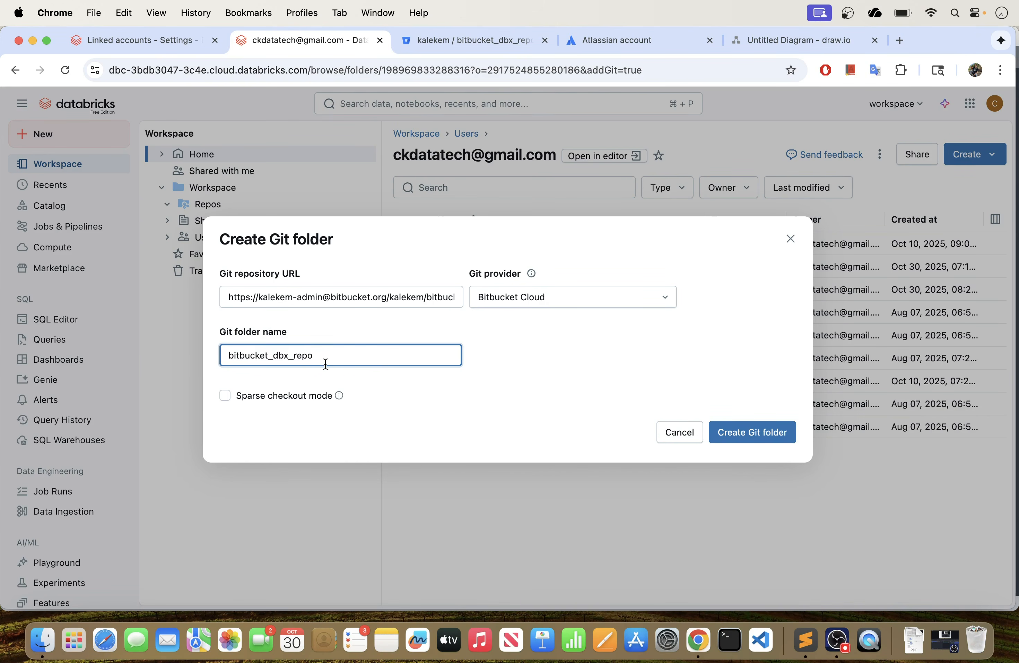
Step: Create the bitbucket_dbx_repo Git folder and open the Git dialog for its main branch
{"action": "left_click", "coordinate": [751, 433]}
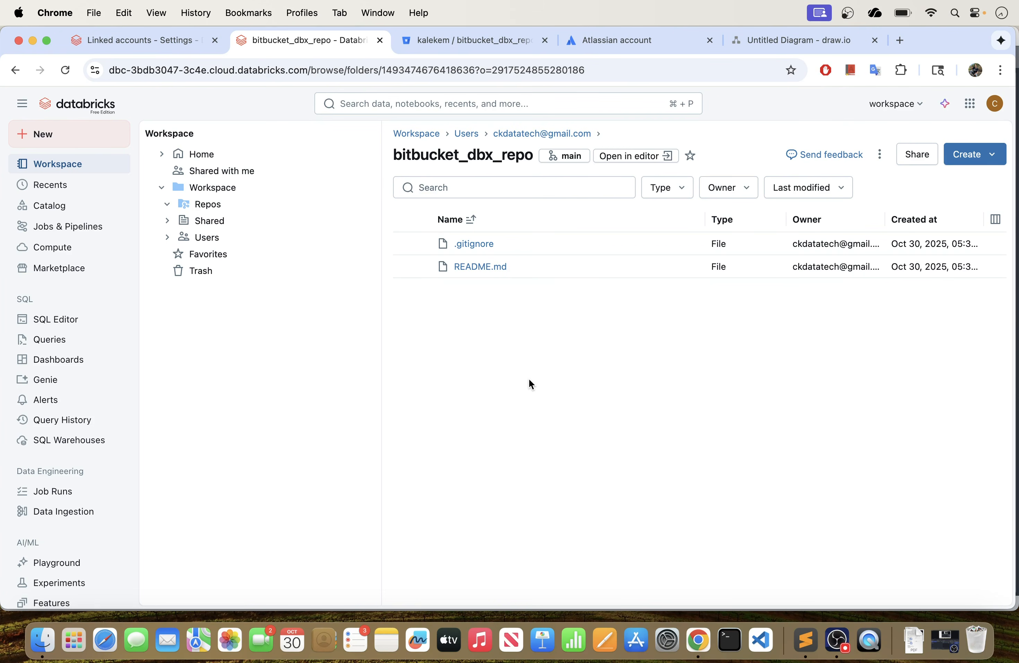
{"action": "left_click", "coordinate": [561, 159]}
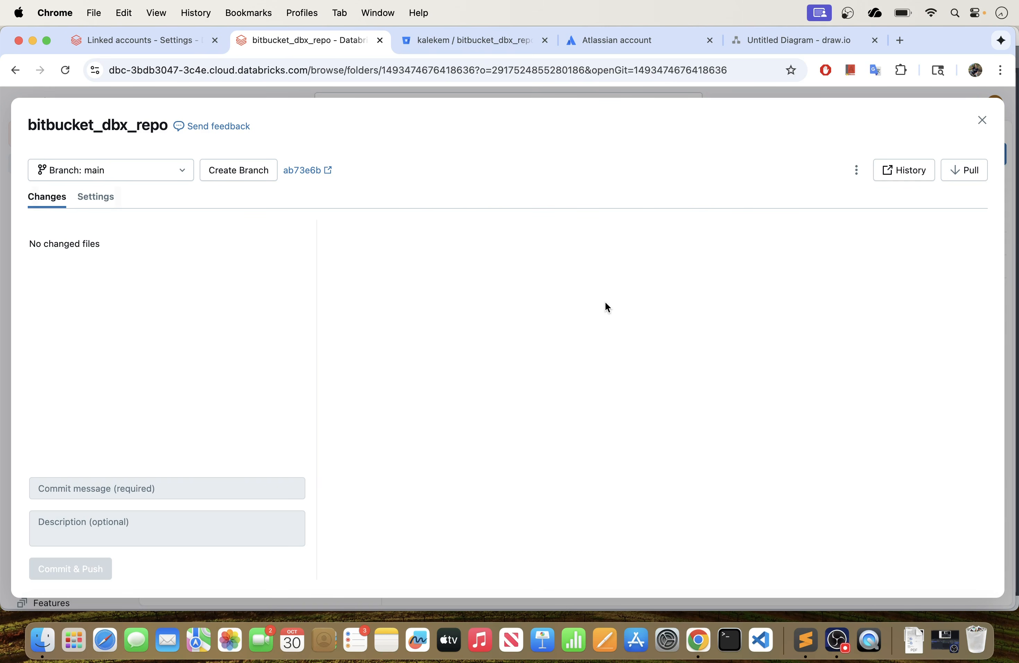
Step: Pull the latest changes from Bitbucket into the main branch and dismiss the resulting notification
{"action": "left_click", "coordinate": [977, 171]}
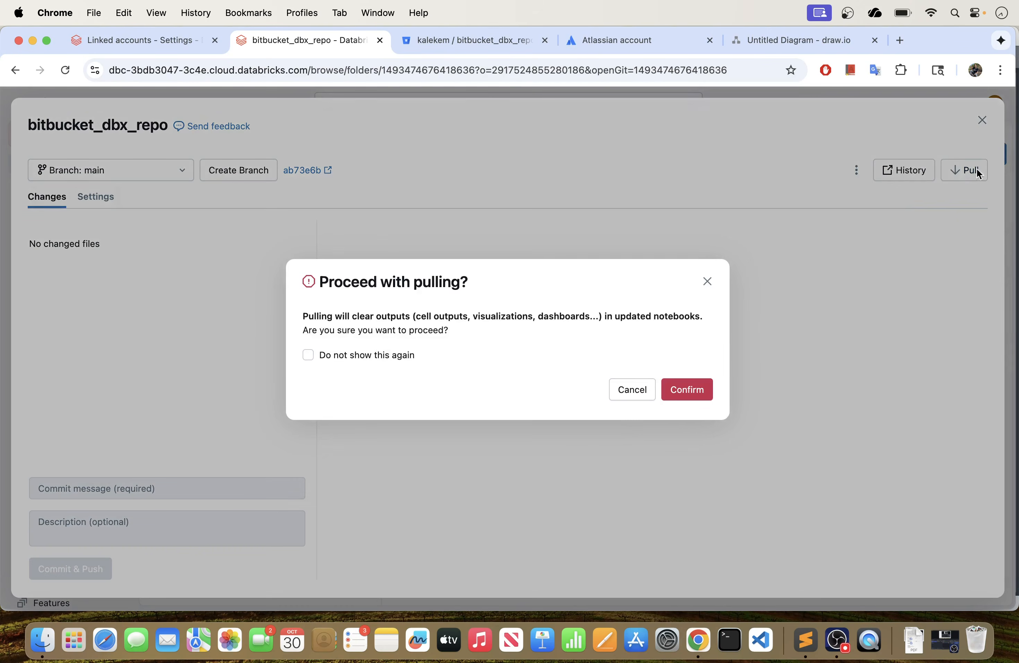
{"action": "left_click", "coordinate": [688, 388]}
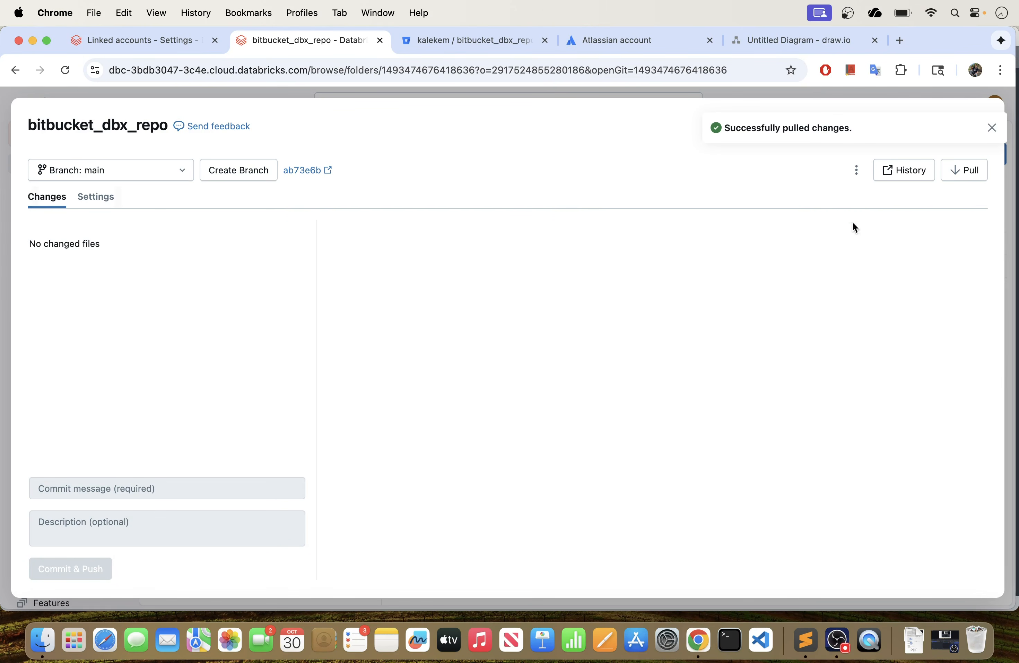
{"action": "left_click", "coordinate": [991, 128]}
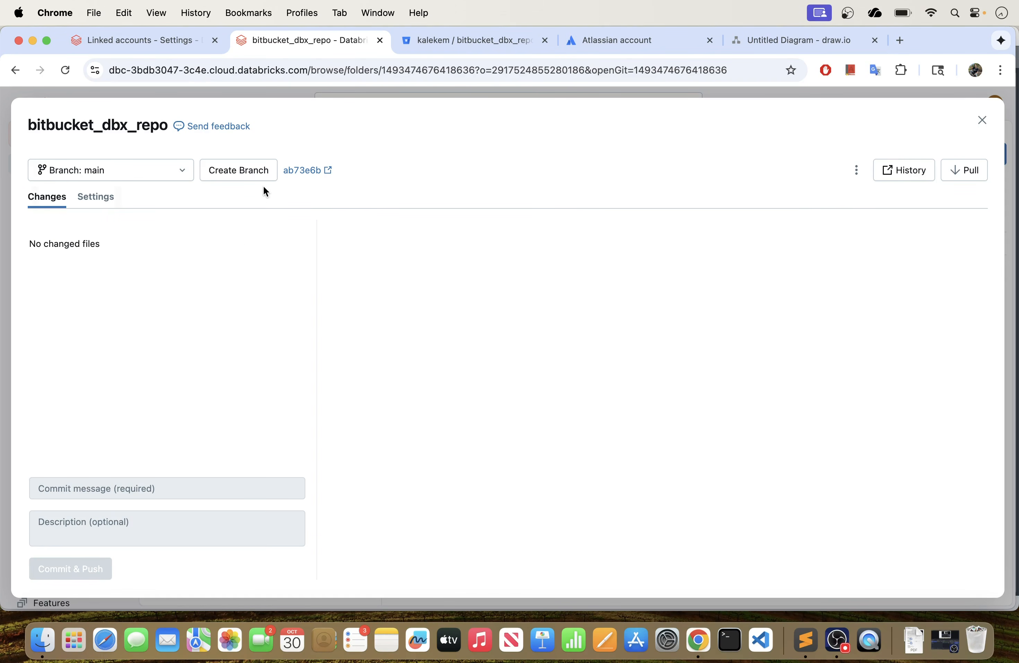
Step: Create a branch named feature/test based on main, and close the Git dialog
{"action": "left_click", "coordinate": [246, 180]}
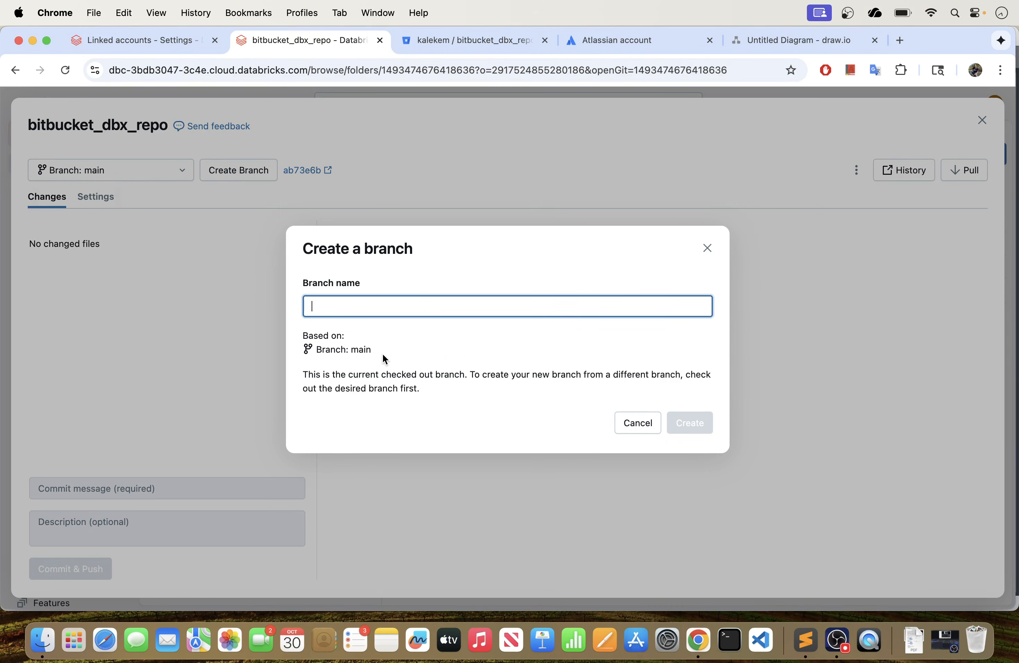
{"action": "type", "text": "featur"}
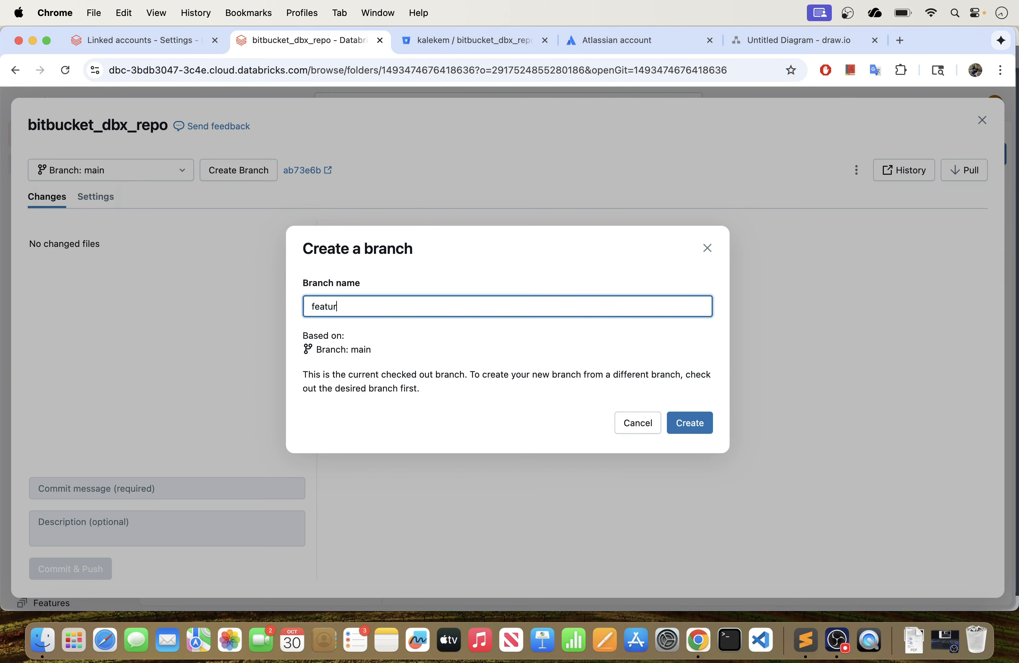
{"action": "type", "text": "e/test"}
{"action": "left_click", "coordinate": [691, 424]}
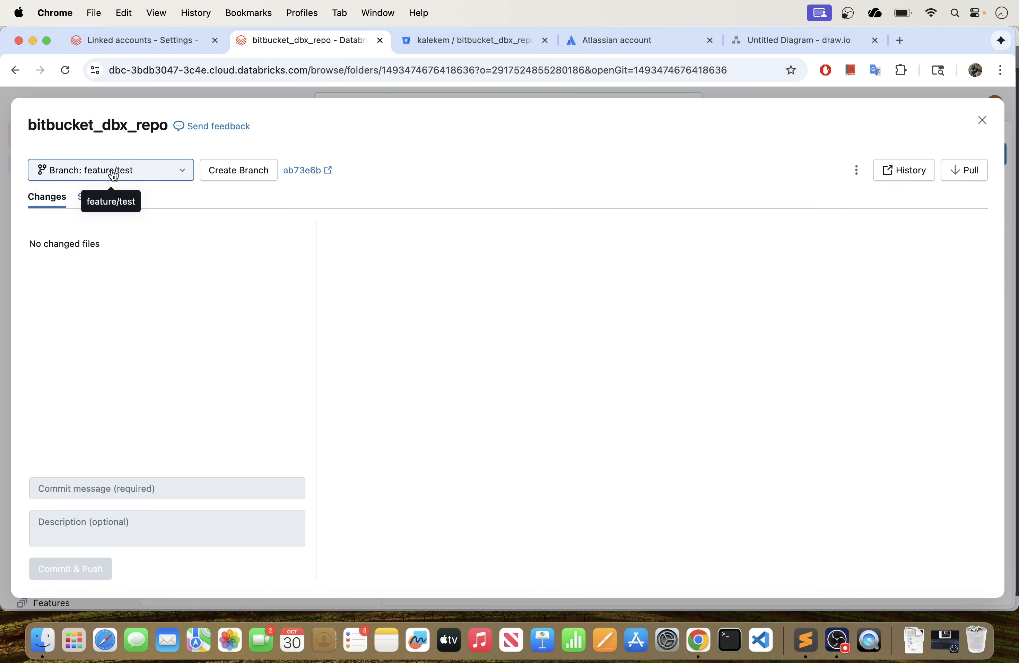
{"action": "left_click", "coordinate": [986, 125]}
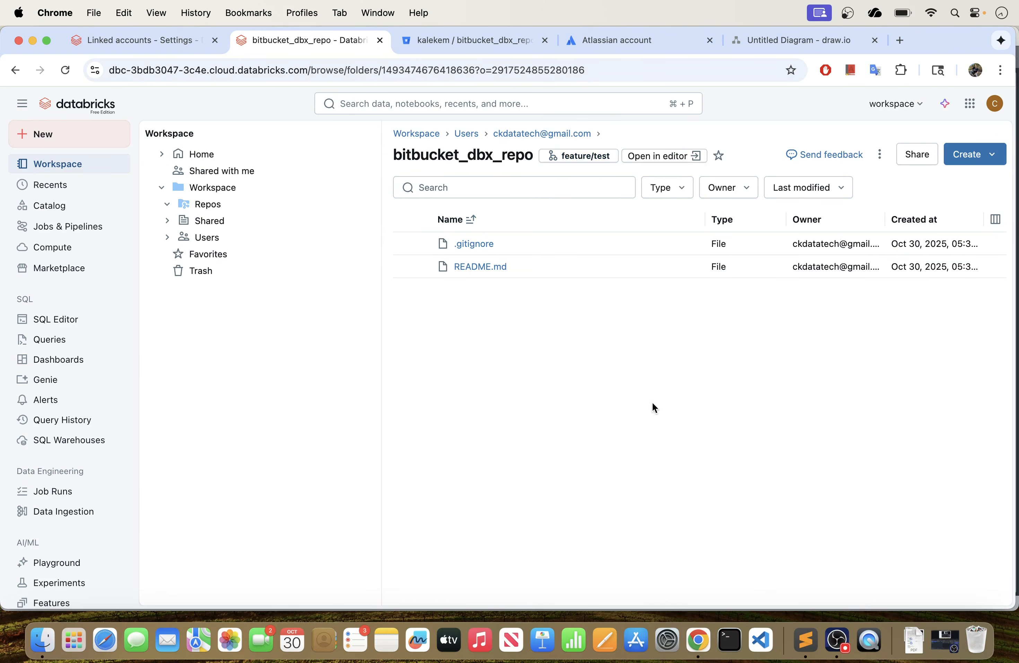
Step: Open the bitbucket_dbx_repo Git folder in the editor and view its .gitignore and README.md files
{"action": "left_click", "coordinate": [679, 157]}
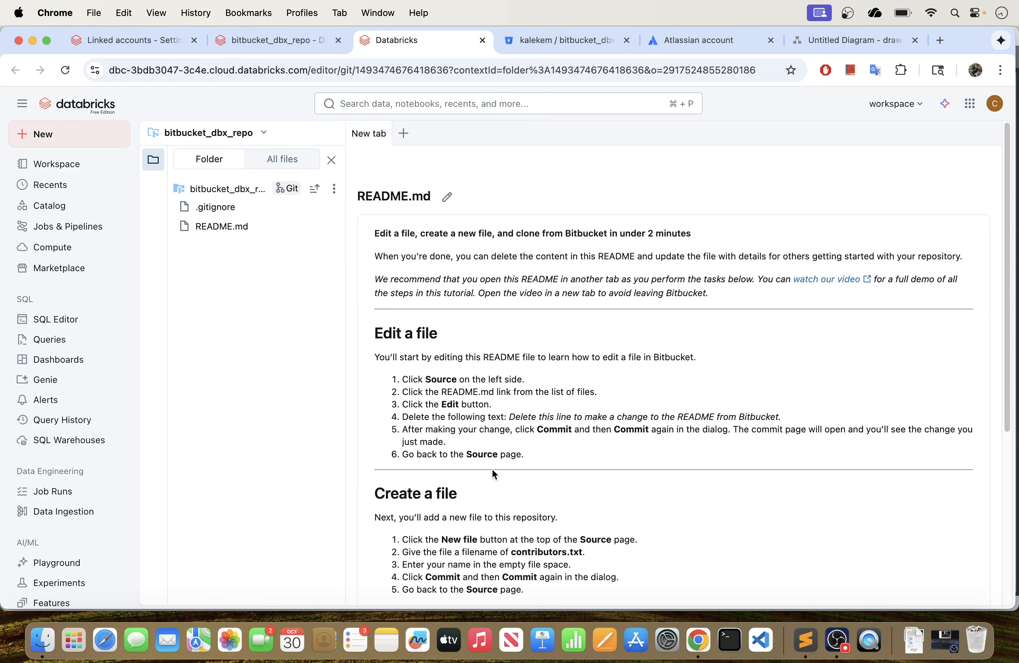
{"action": "left_click", "coordinate": [228, 210]}
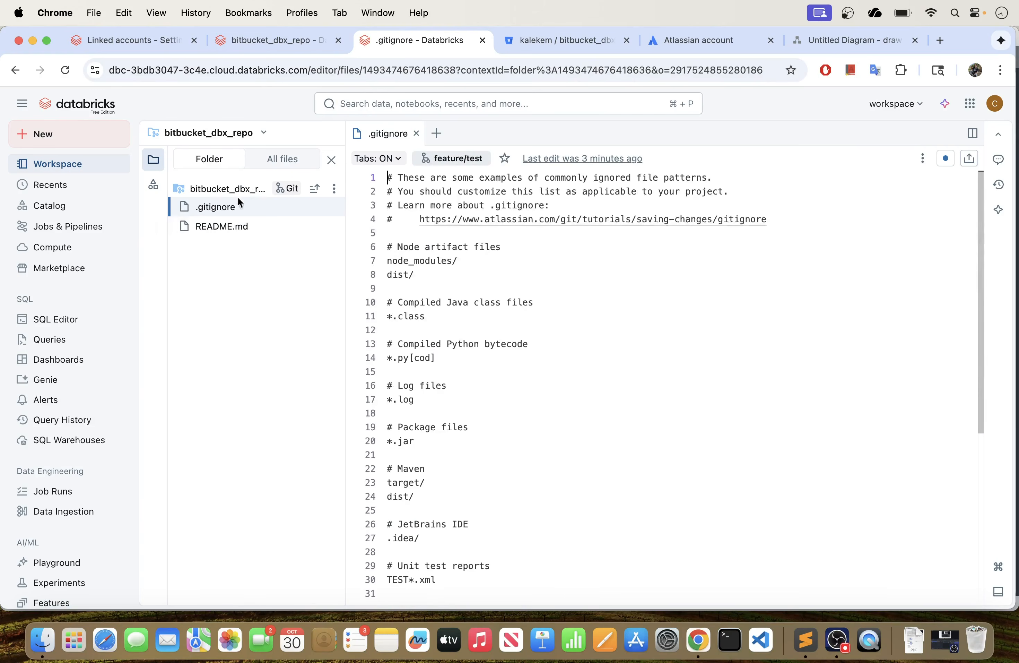
{"action": "left_click", "coordinate": [238, 231]}
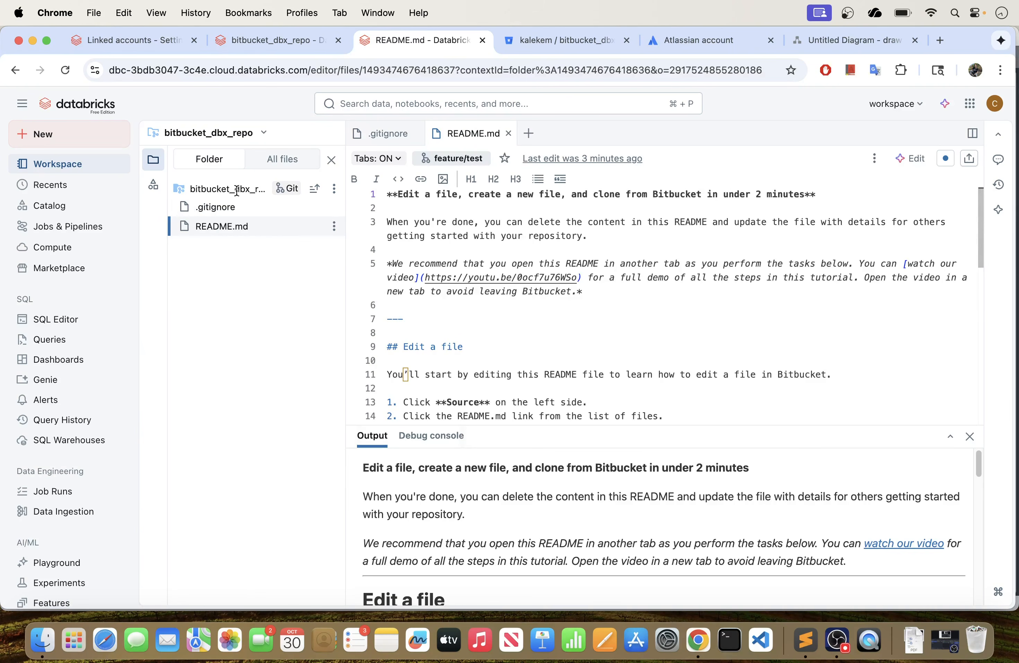
Step: Create a new notebook inside the bitbucket_dbx_repo folder and close the open README.md and .gitignore files
{"action": "left_click", "coordinate": [335, 189]}
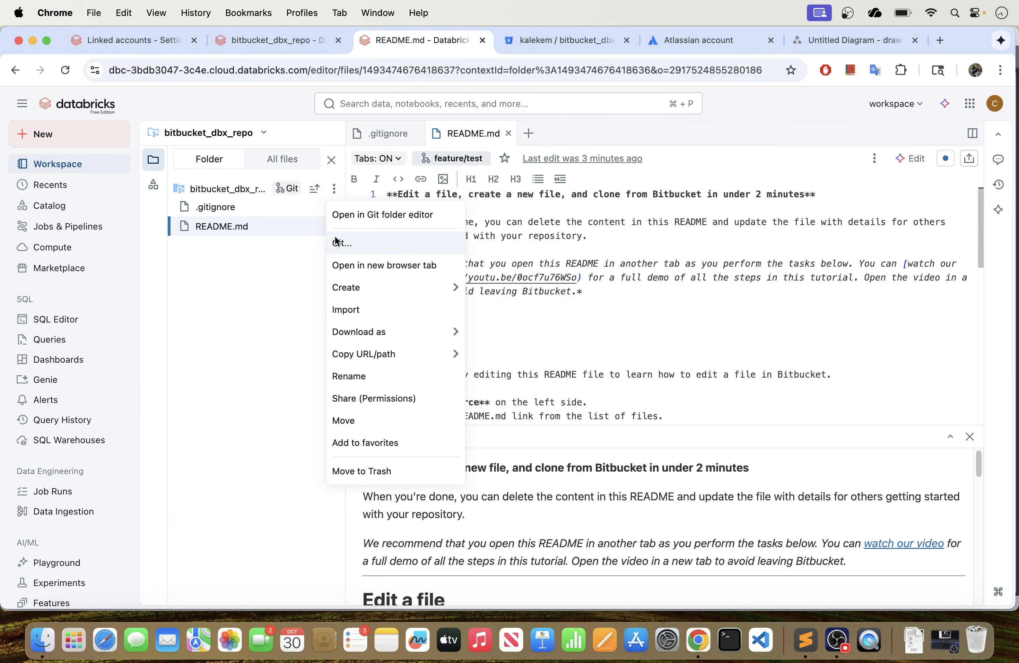
{"action": "mouse_move", "coordinate": [352, 288]}
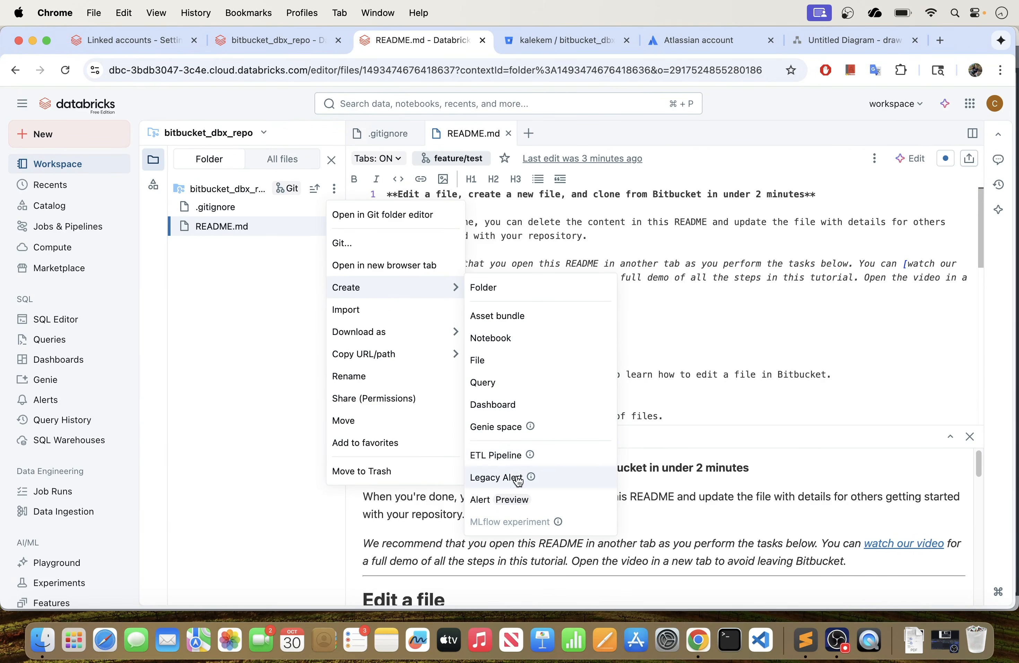
{"action": "left_click", "coordinate": [492, 339]}
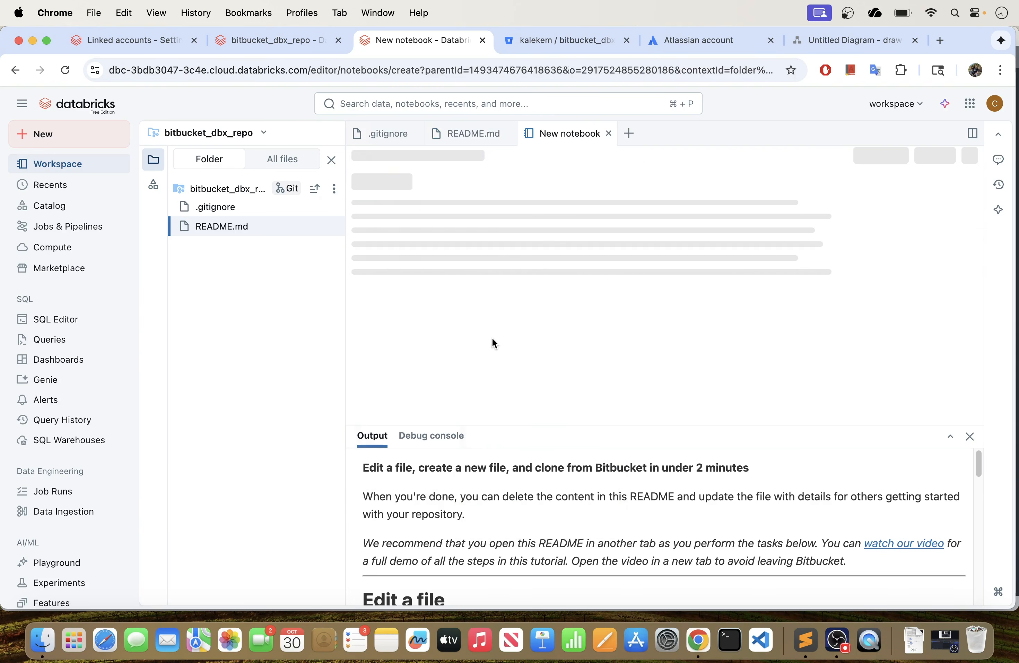
{"action": "left_click", "coordinate": [508, 134]}
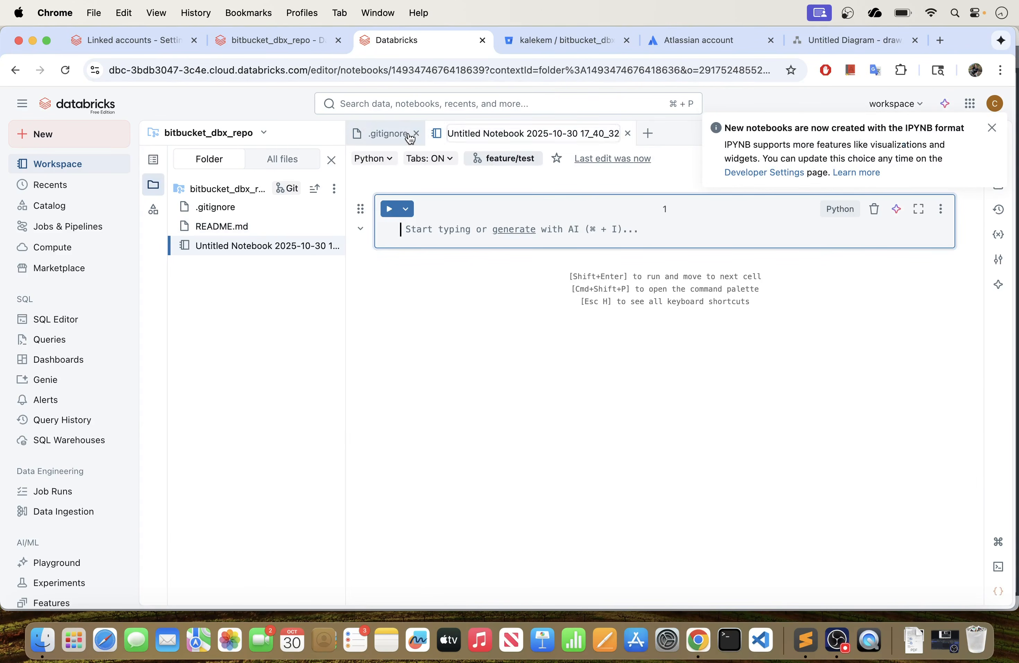
{"action": "left_click", "coordinate": [410, 134]}
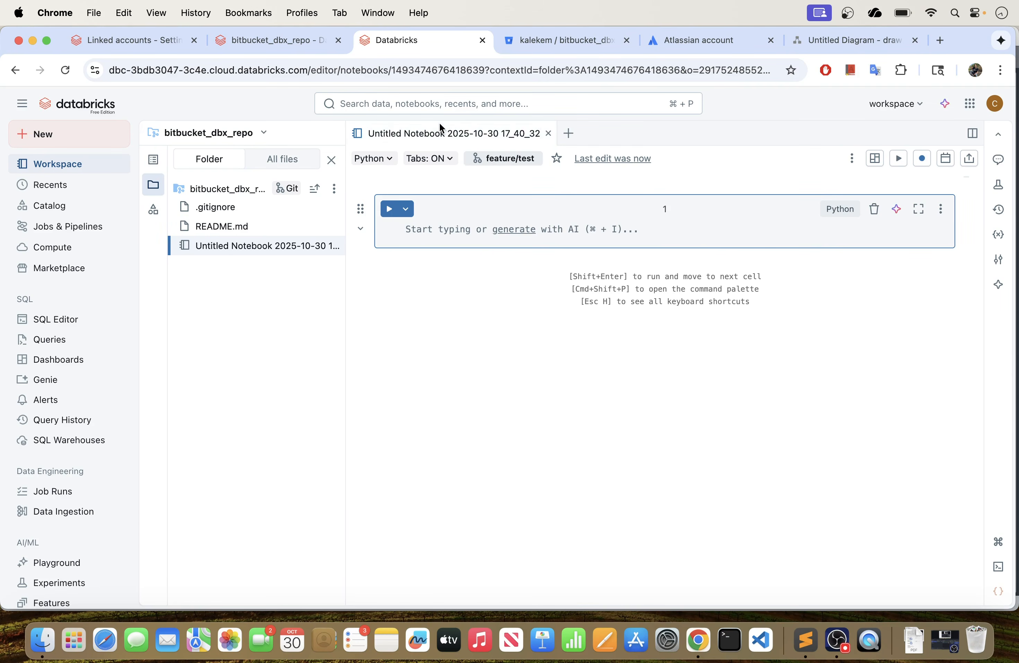
Step: Rename the new untitled notebook as hello_world
{"action": "left_click", "coordinate": [439, 132]}
{"action": "key", "text": "super+a"}
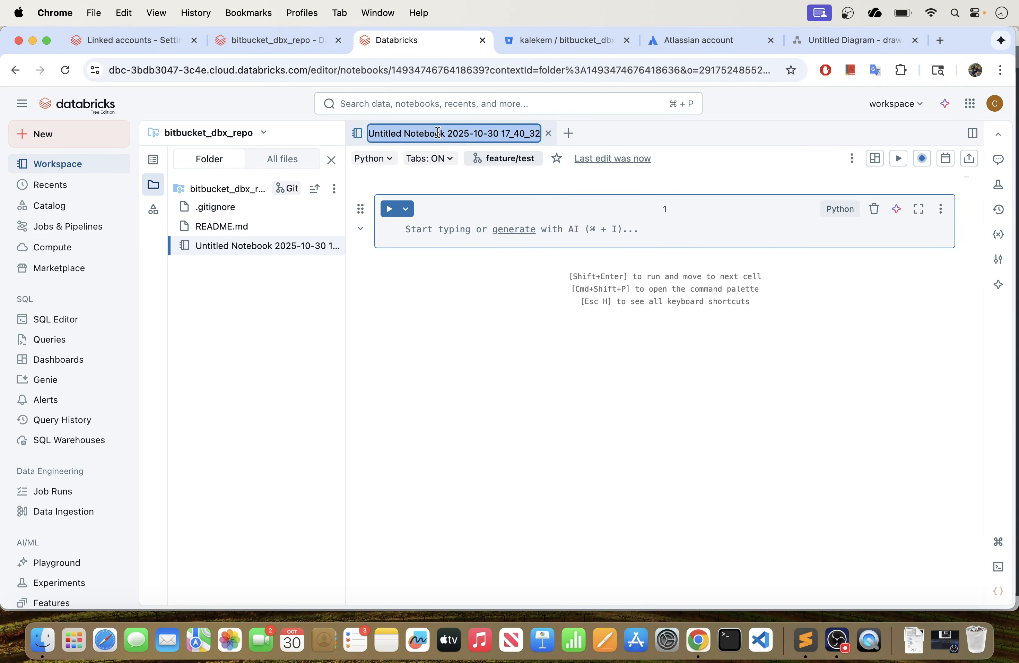
{"action": "type", "text": "hell"}
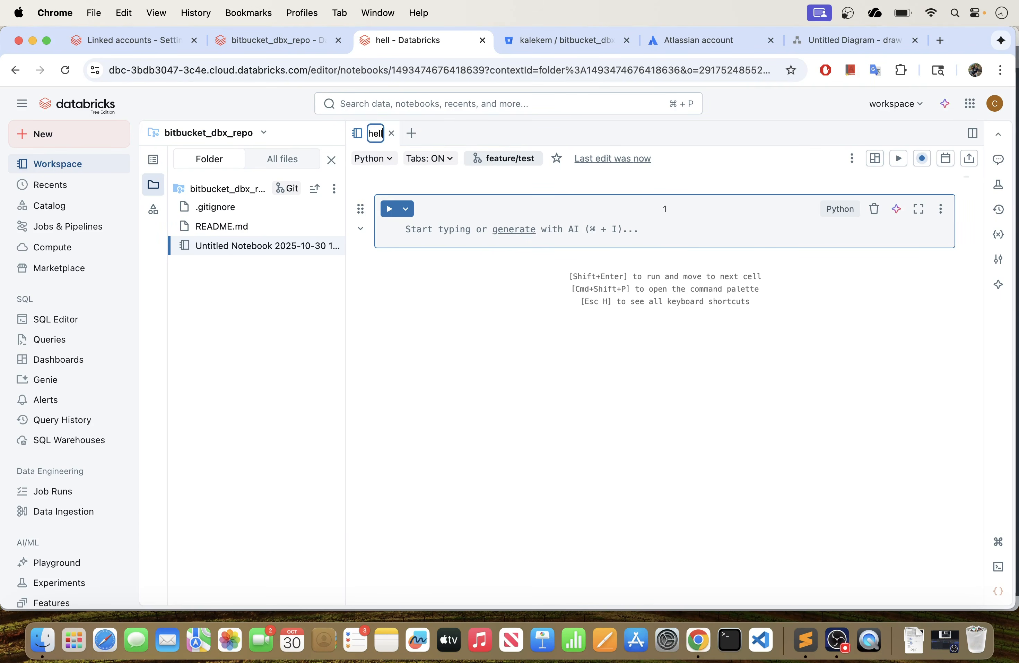
{"action": "type", "text": "o_world"}
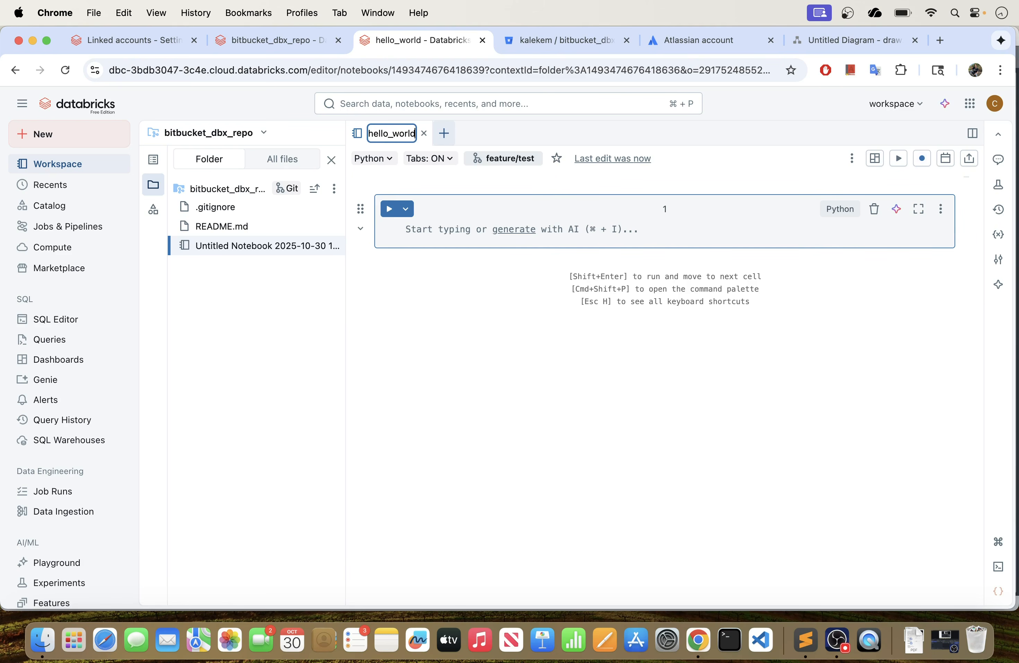
{"action": "key", "text": "Return"}
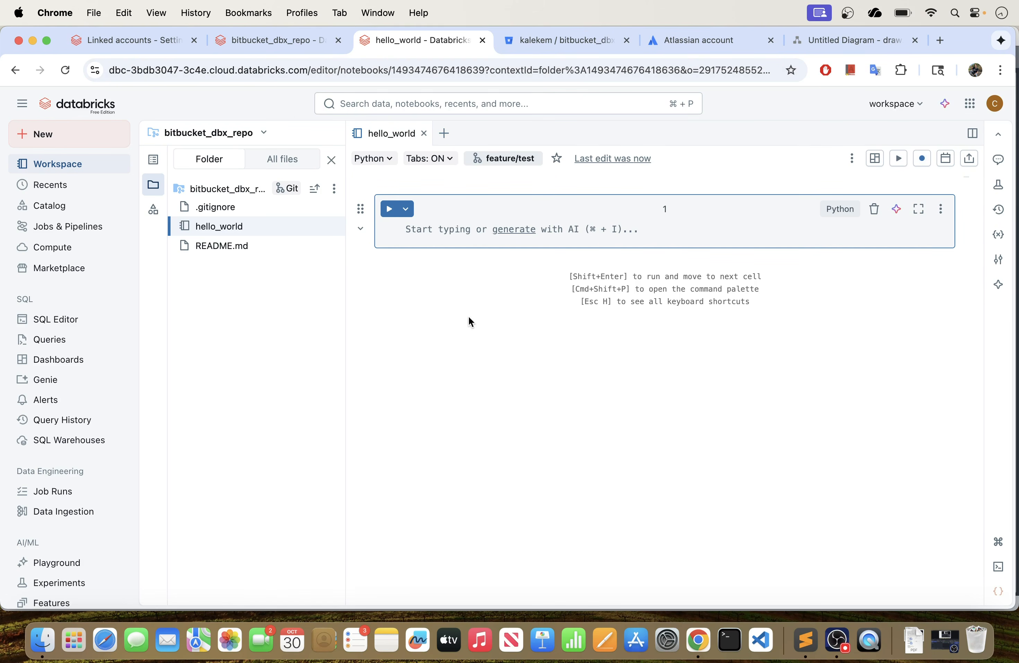
Step: Define a Python function hello_world() in the first cell that prints "Hello World"
{"action": "left_click", "coordinate": [439, 232]}
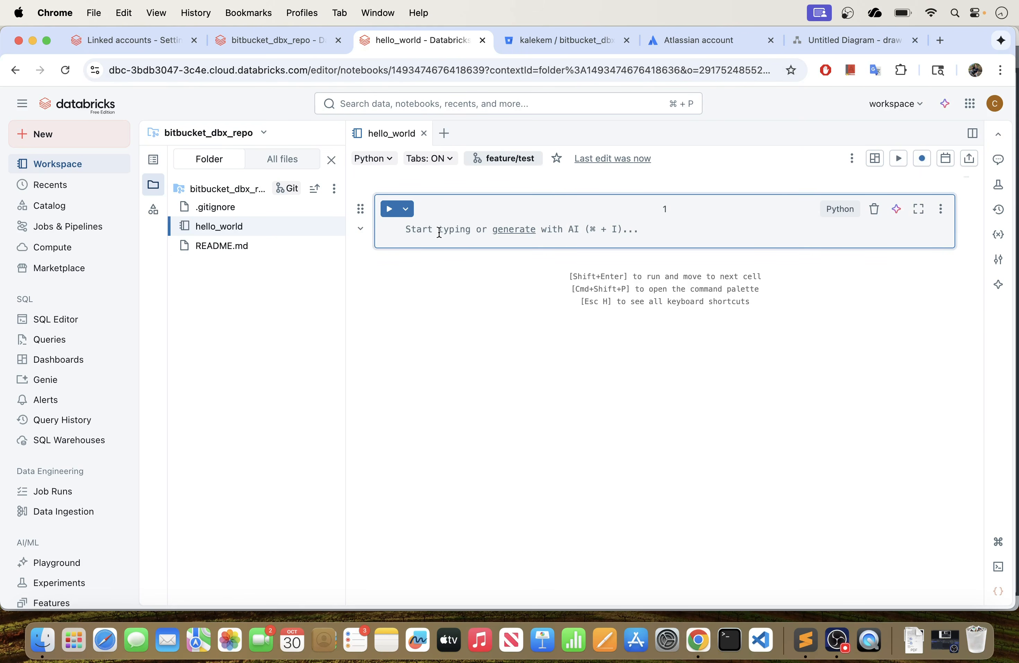
{"action": "type", "text": "def "}
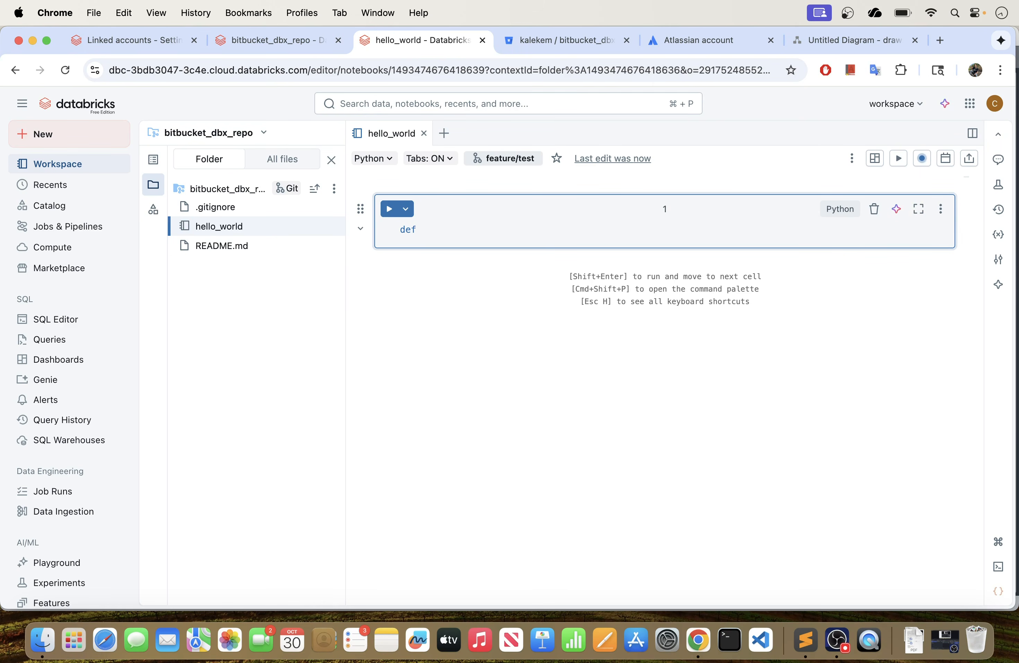
{"action": "type", "text": "hello_world():"}
{"action": "key", "text": "Return"}
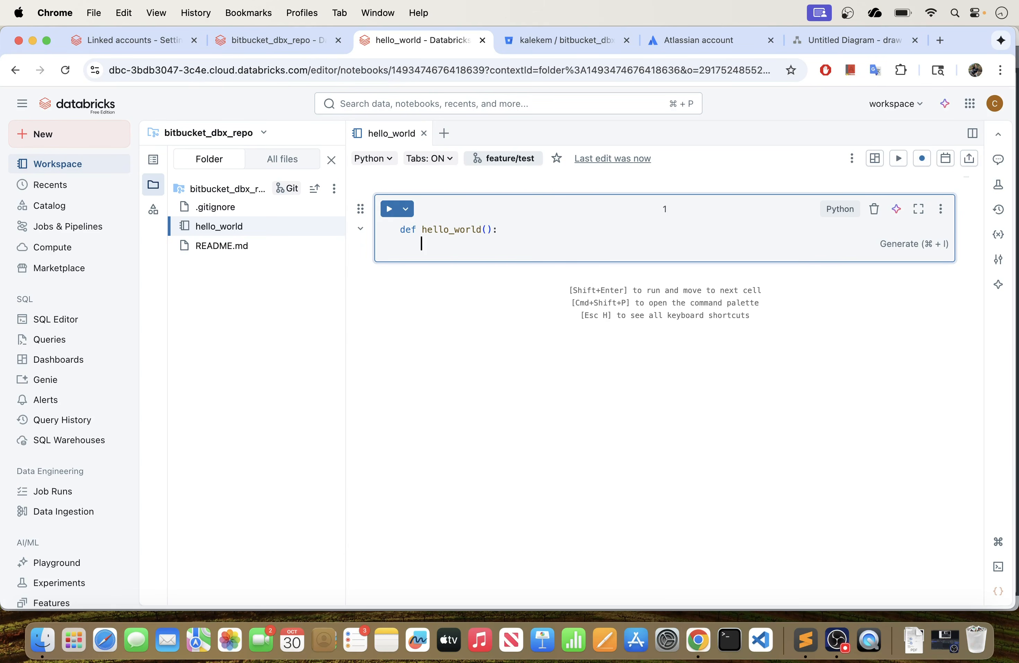
{"action": "type", "text": "print(\"Hello World"}
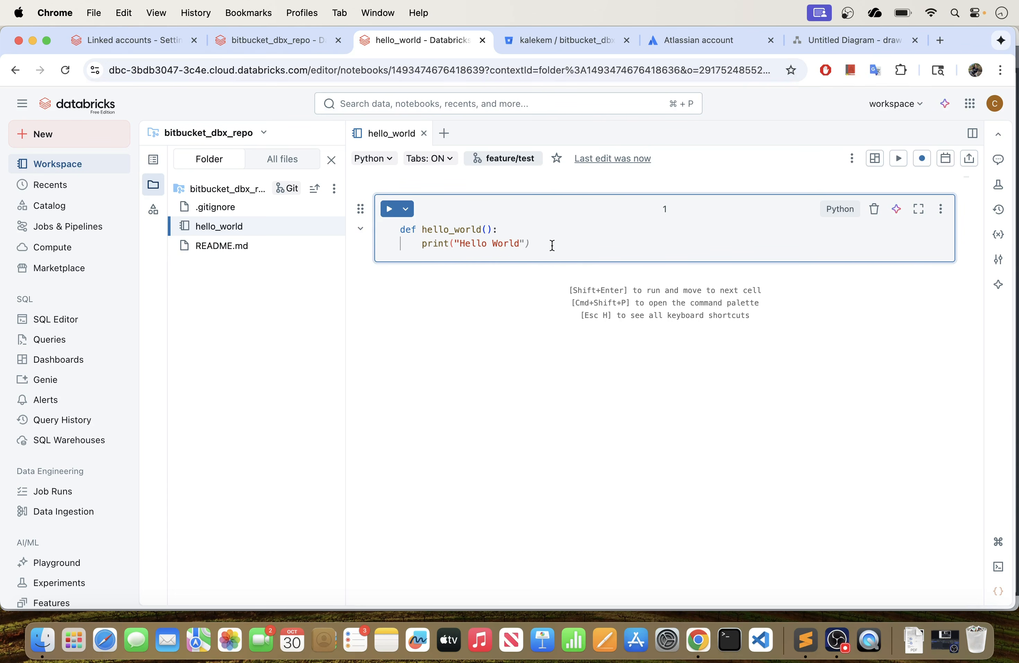
{"action": "key", "text": "Right"}
{"action": "key", "text": "Right"}
Step: Add a call to hello_world() below the function, run the cell and check its output
{"action": "key", "text": "Return"}
{"action": "key", "text": "BackSpace"}
{"action": "key", "text": "Return"}
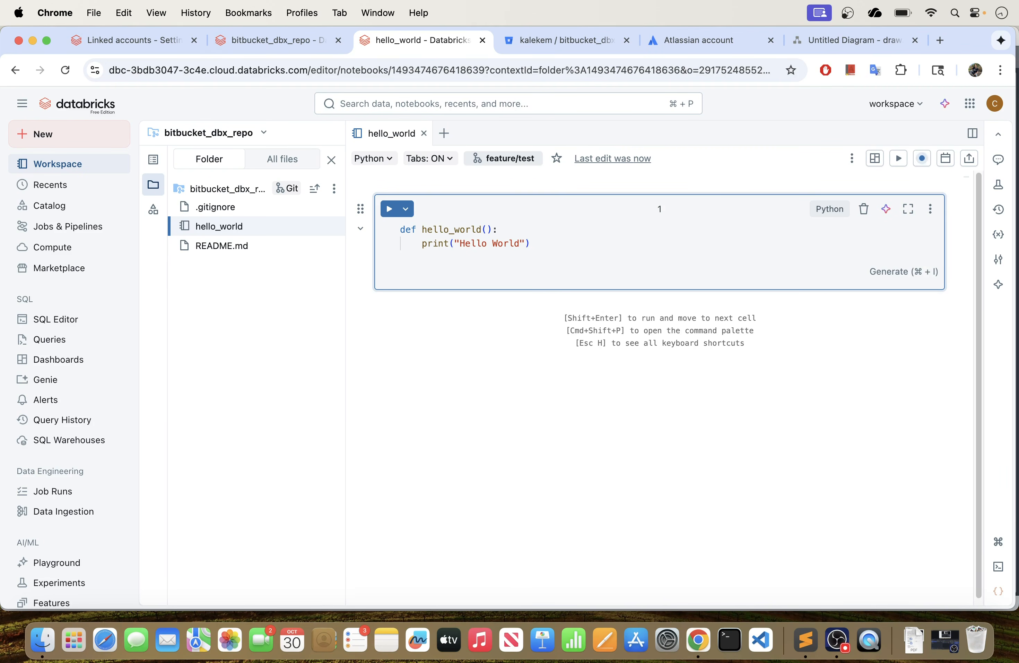
{"action": "type", "text": "he"}
{"action": "key", "text": "Tab"}
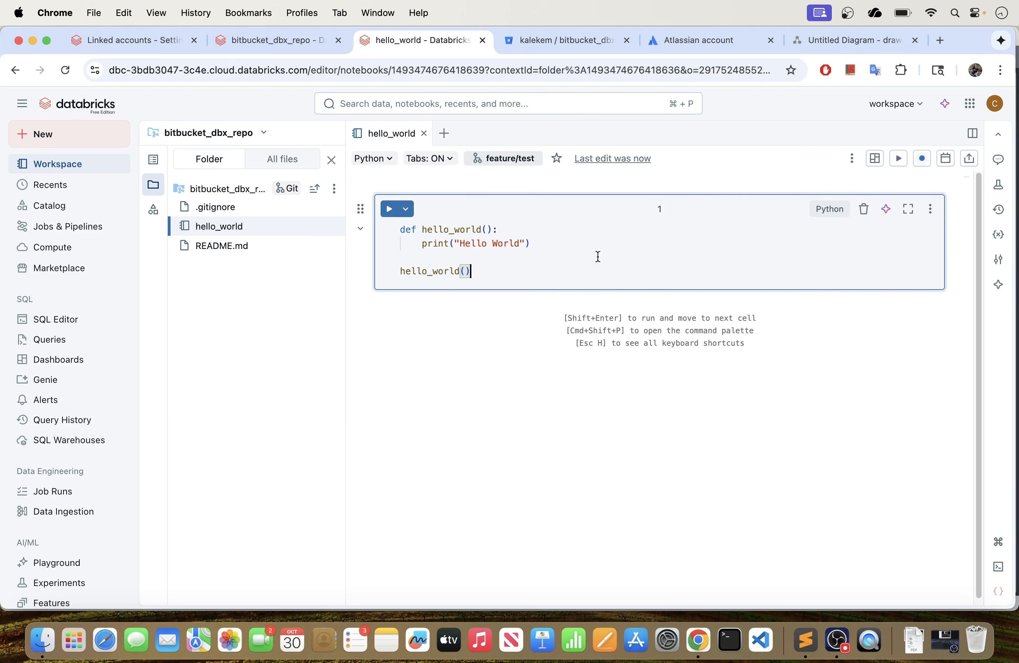
{"action": "key", "text": "shift+Return"}
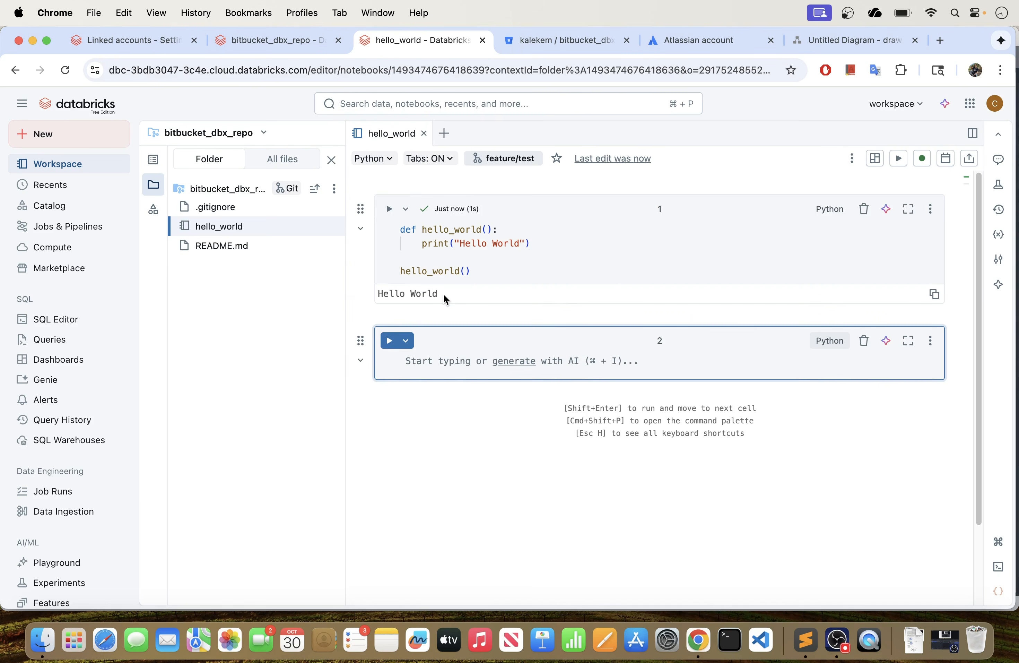
{"action": "left_click_drag", "start_coordinate": [437, 297], "coordinate": [377, 295]}
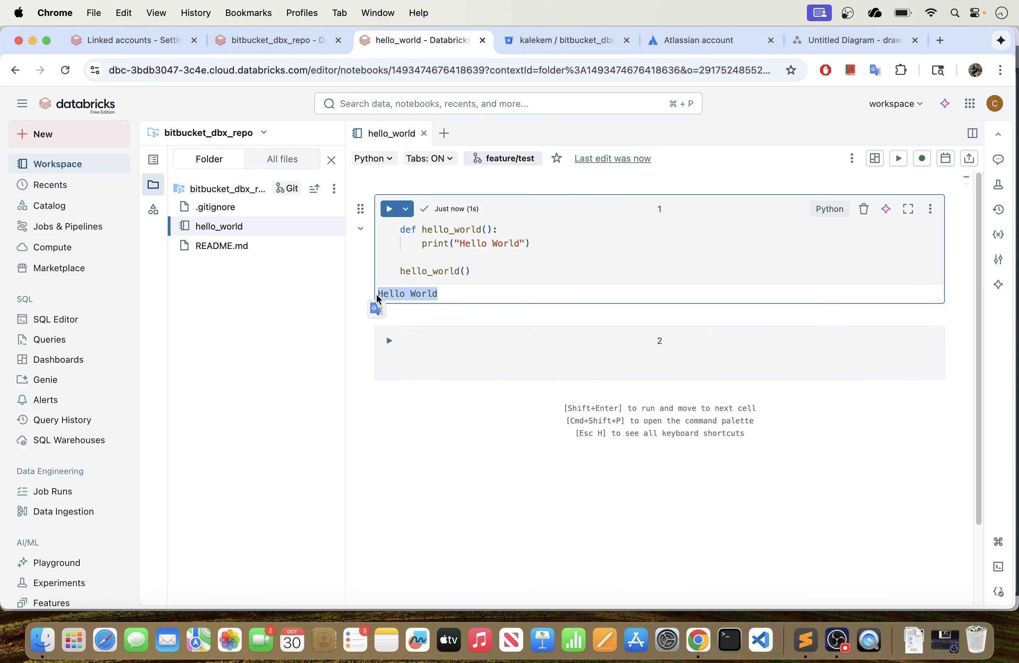
{"action": "left_click", "coordinate": [492, 262]}
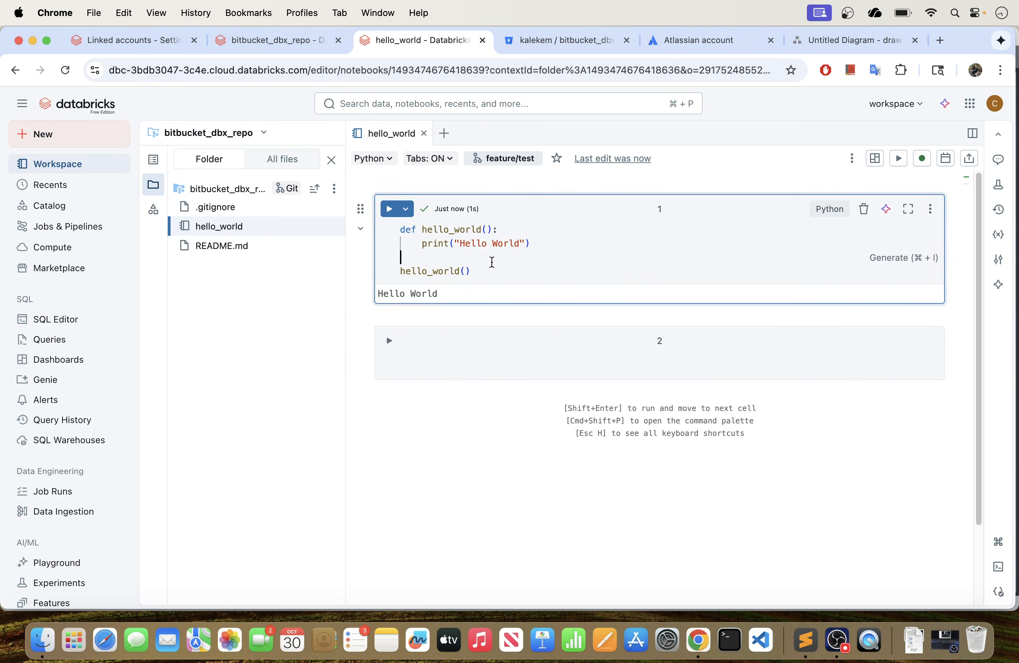
Step: Define a Python function add_nums(a, b) returning a + b in the second cell and add the call add_nums(1, 2) below it
{"action": "left_click", "coordinate": [443, 349]}
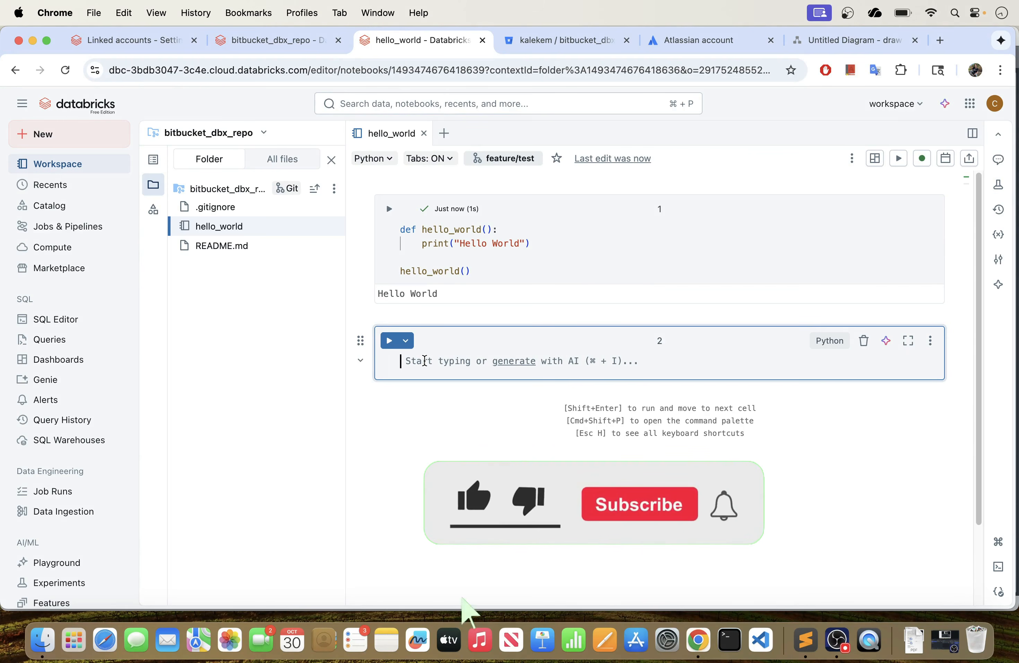
{"action": "type", "text": "def "}
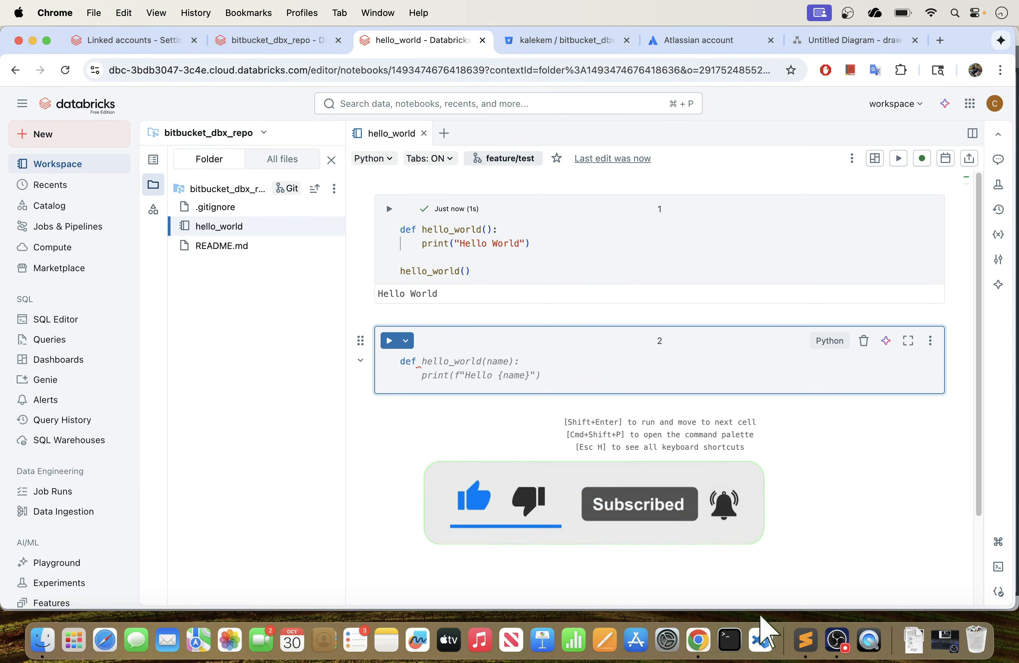
{"action": "type", "text": "add_num"}
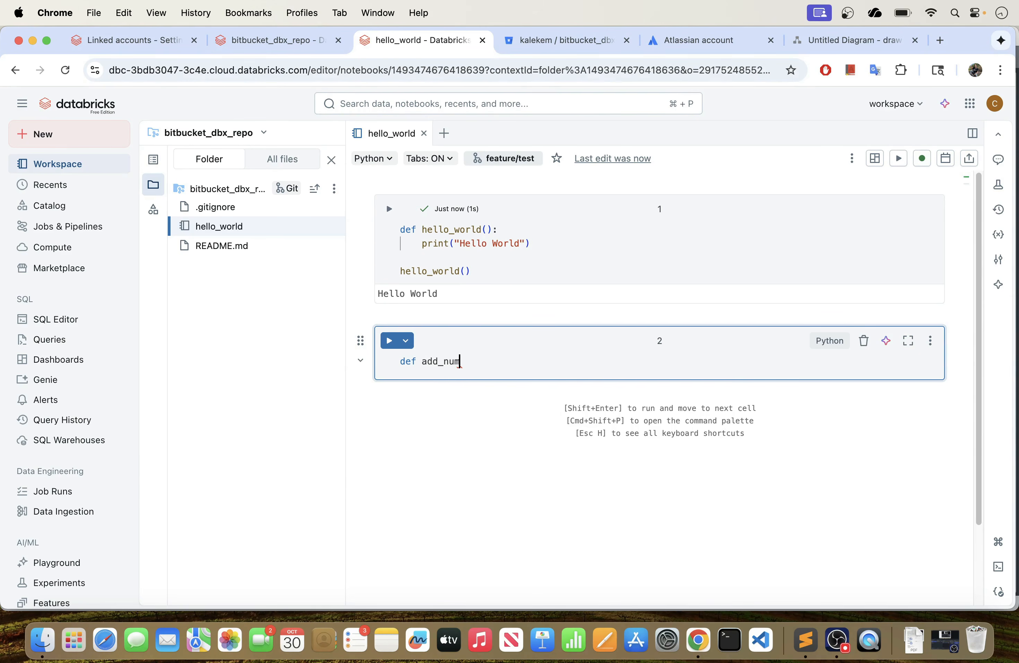
{"action": "type", "text": "s(a,"}
{"action": "key", "text": "Tab"}
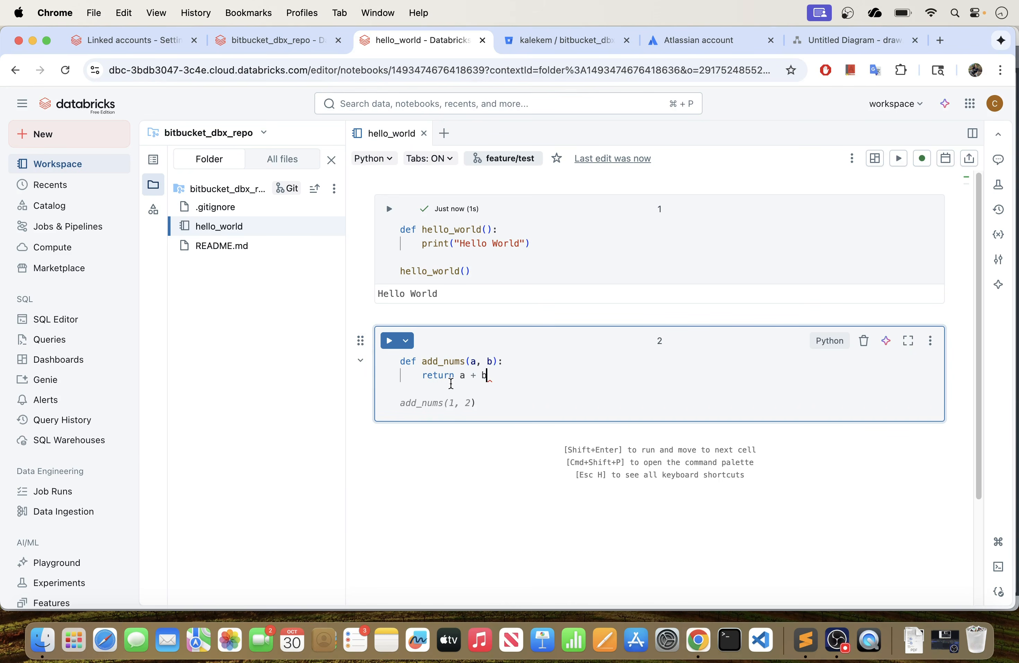
{"action": "type", "text": ")"}
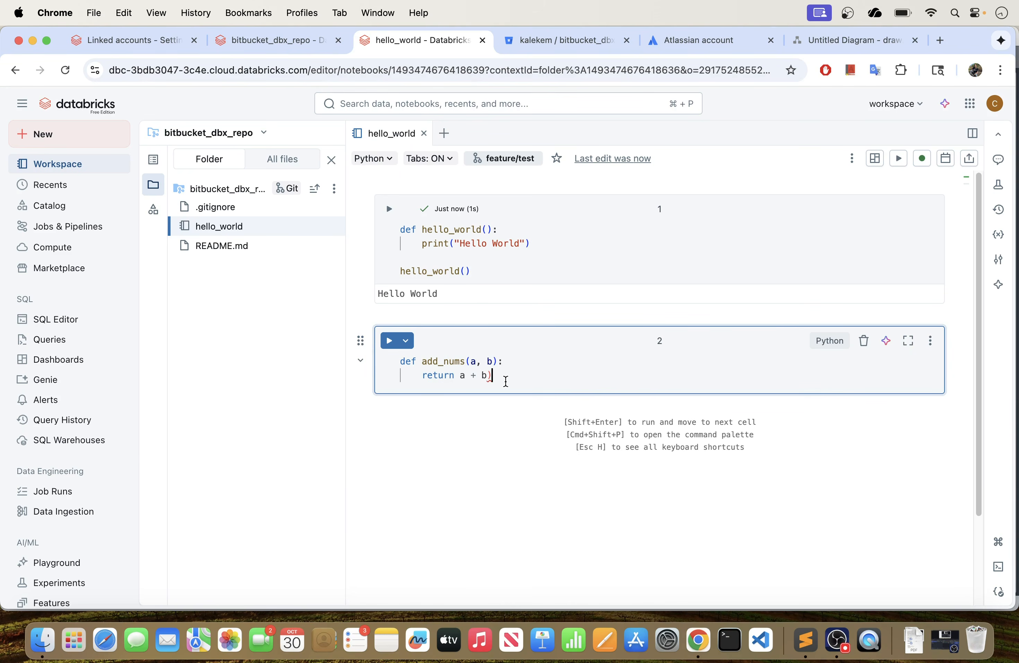
{"action": "key", "text": "Return"}
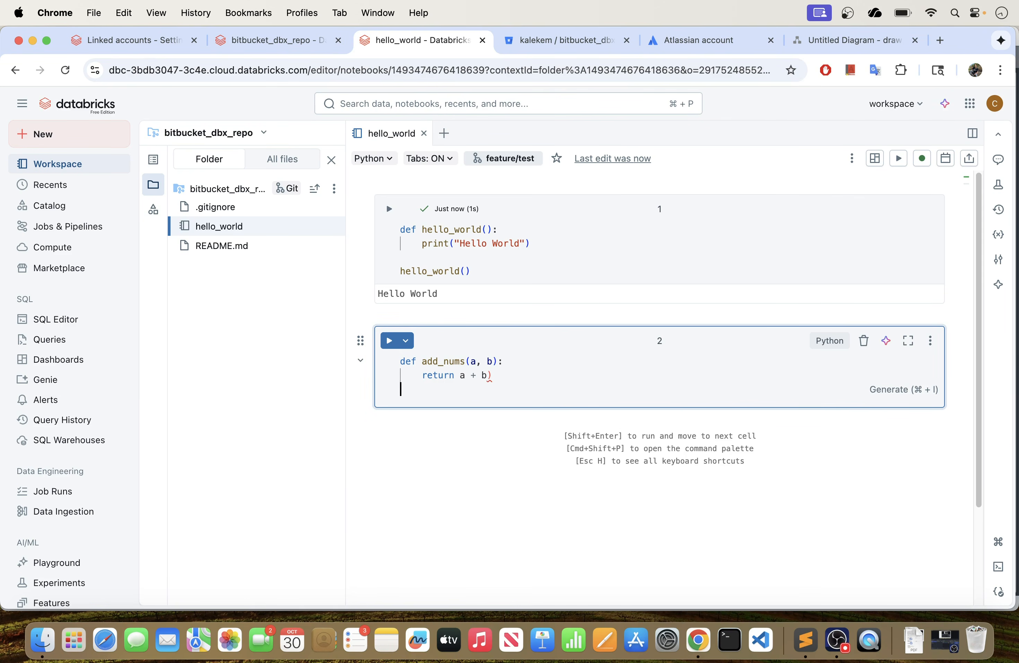
{"action": "key", "text": "Return"}
{"action": "key", "text": "Tab"}
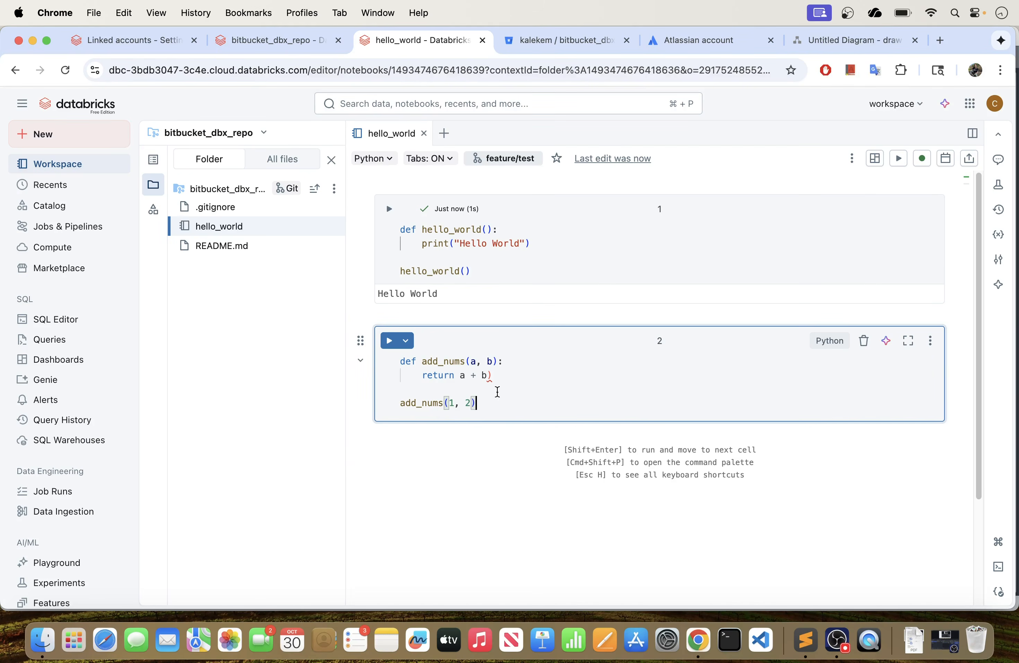
Step: Wrap the add_nums(1, 2) call in a print() statement
{"action": "left_click", "coordinate": [402, 404]}
{"action": "type", "text": "proint"}
{"action": "key", "text": "BackSpace"}
{"action": "key", "text": "BackSpace"}
{"action": "key", "text": "BackSpace"}
{"action": "key", "text": "BackSpace"}
{"action": "type", "text": "int"}
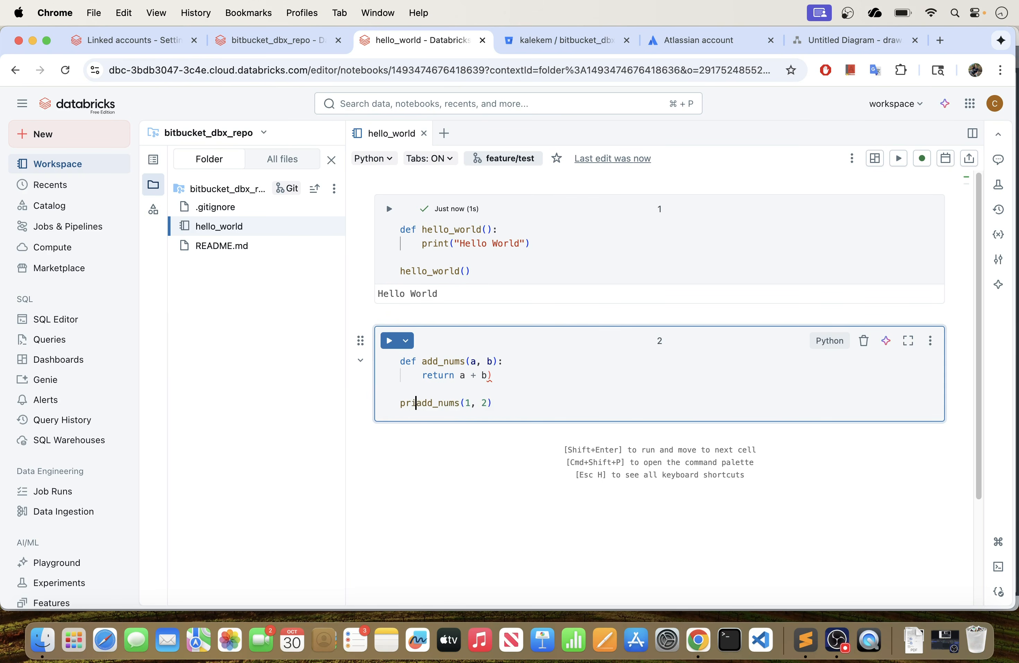
{"action": "type", "text": "("}
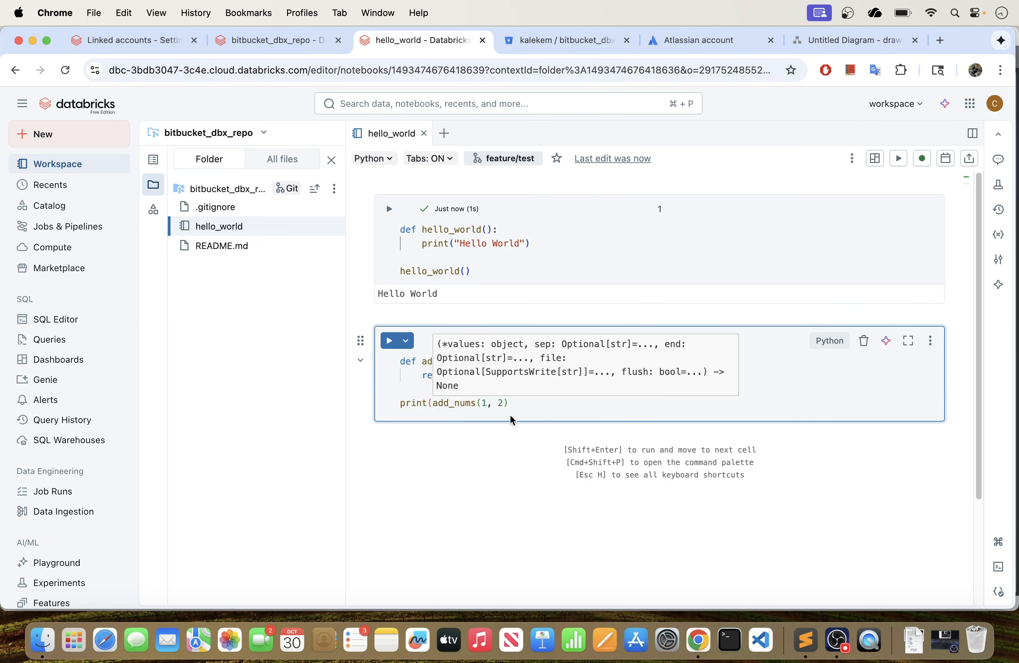
{"action": "key", "text": "End"}
{"action": "type", "text": ")"}
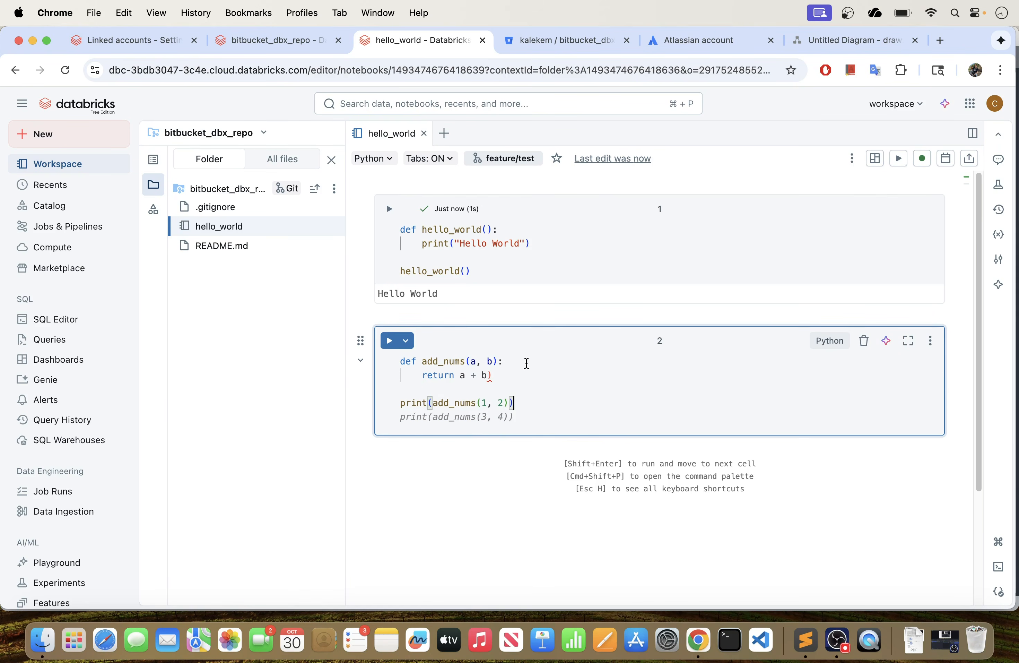
{"action": "key", "text": "Escape"}
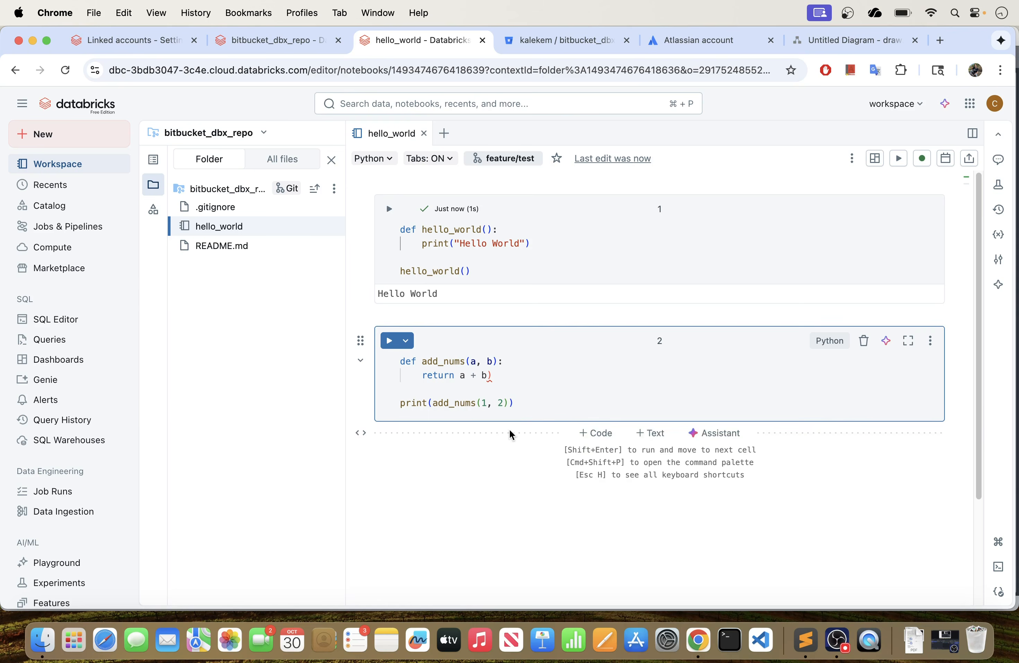
Step: Remove the stray closing parenthesis after a + b in the return line, keep the print statement closed, and run the cell
{"action": "left_click", "coordinate": [529, 404]}
{"action": "key", "text": "BackSpace"}
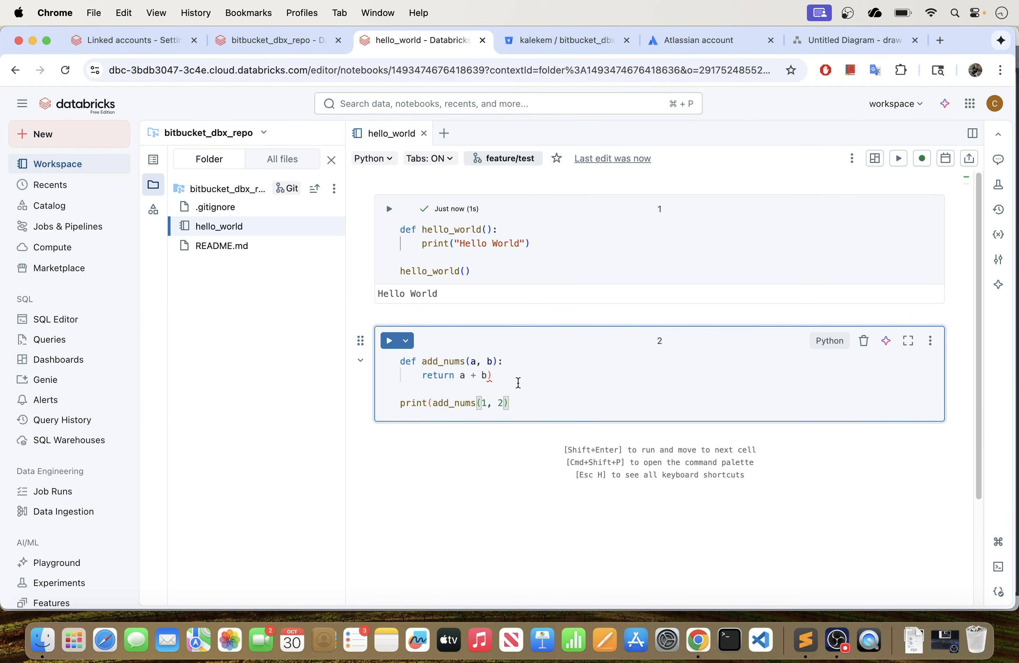
{"action": "left_click", "coordinate": [515, 375]}
{"action": "key", "text": "BackSpace"}
{"action": "left_click", "coordinate": [563, 402]}
{"action": "type", "text": ")"}
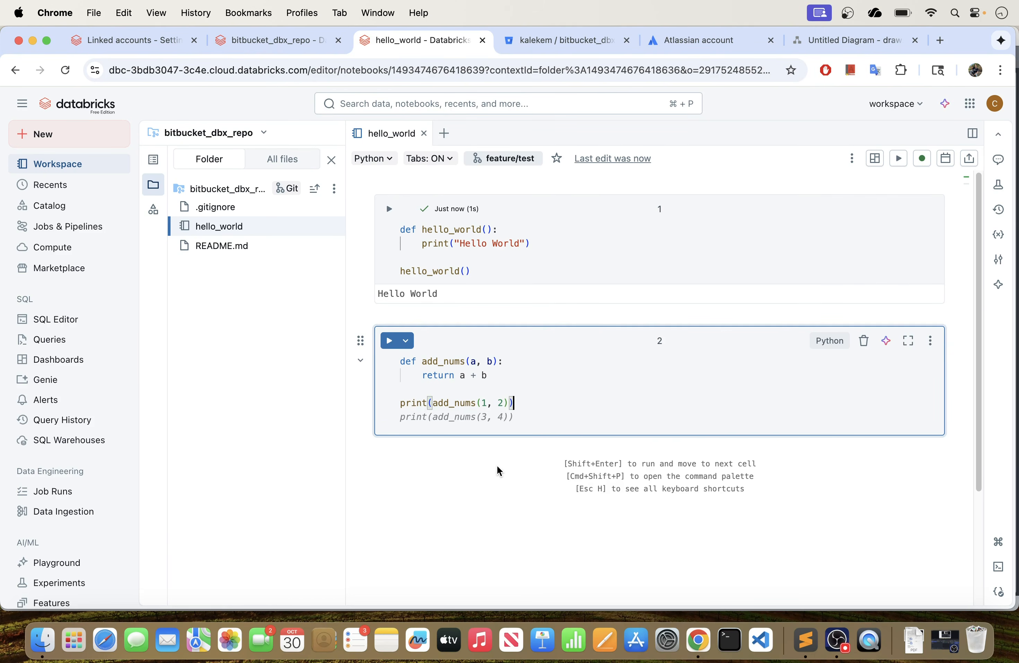
{"action": "left_click", "coordinate": [491, 480]}
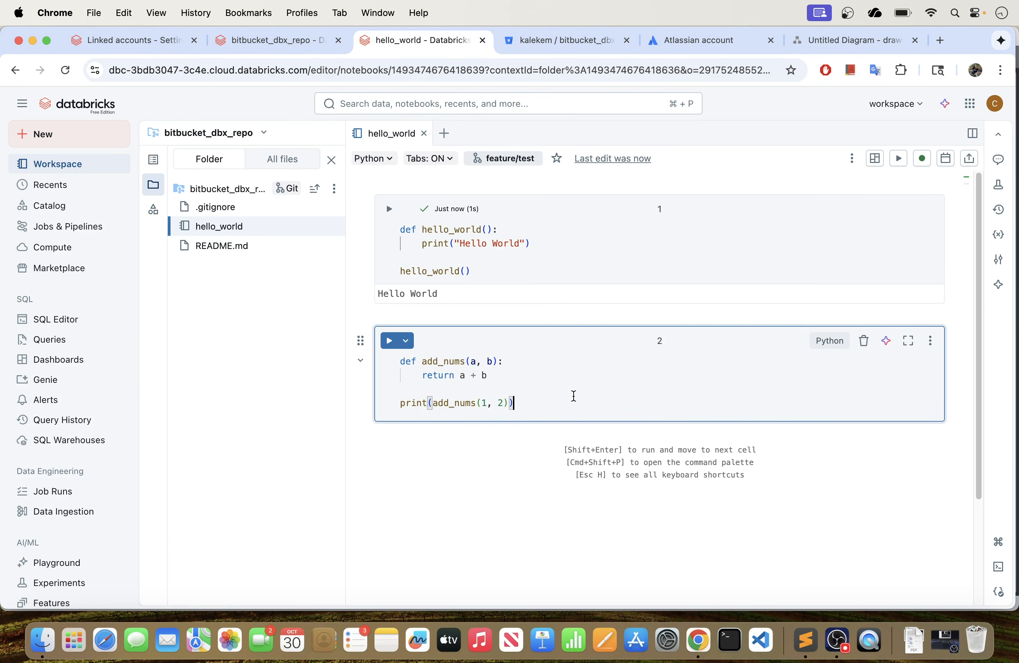
{"action": "key", "text": "shift+Return"}
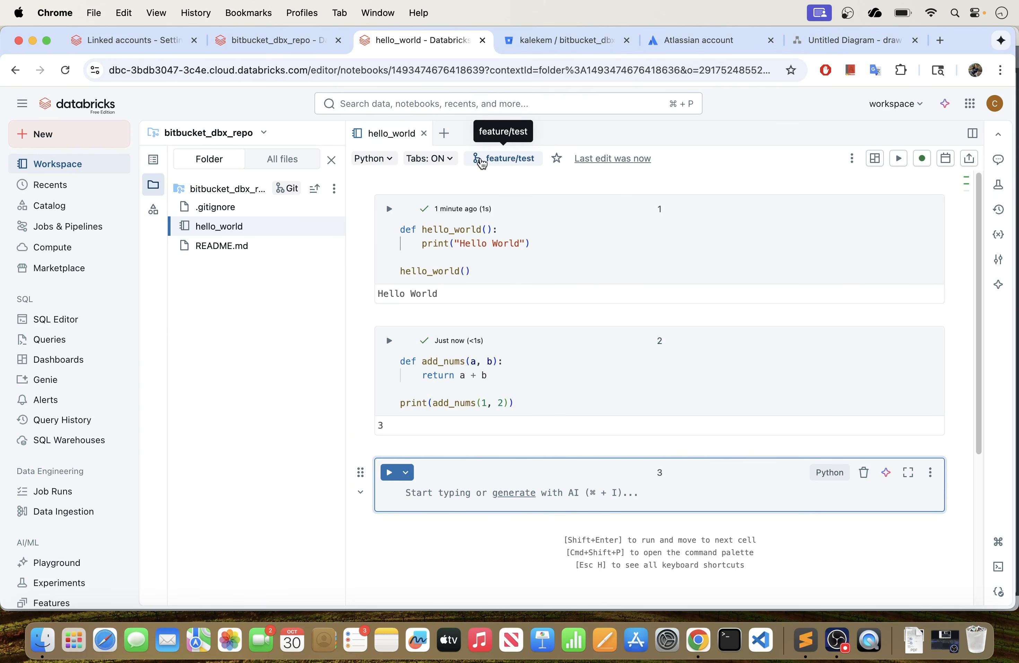
Step: Commit and push hello_world.ipynb to the feature/test branch with the message "Add hello world", and close the Git dialog
{"action": "left_click", "coordinate": [483, 163]}
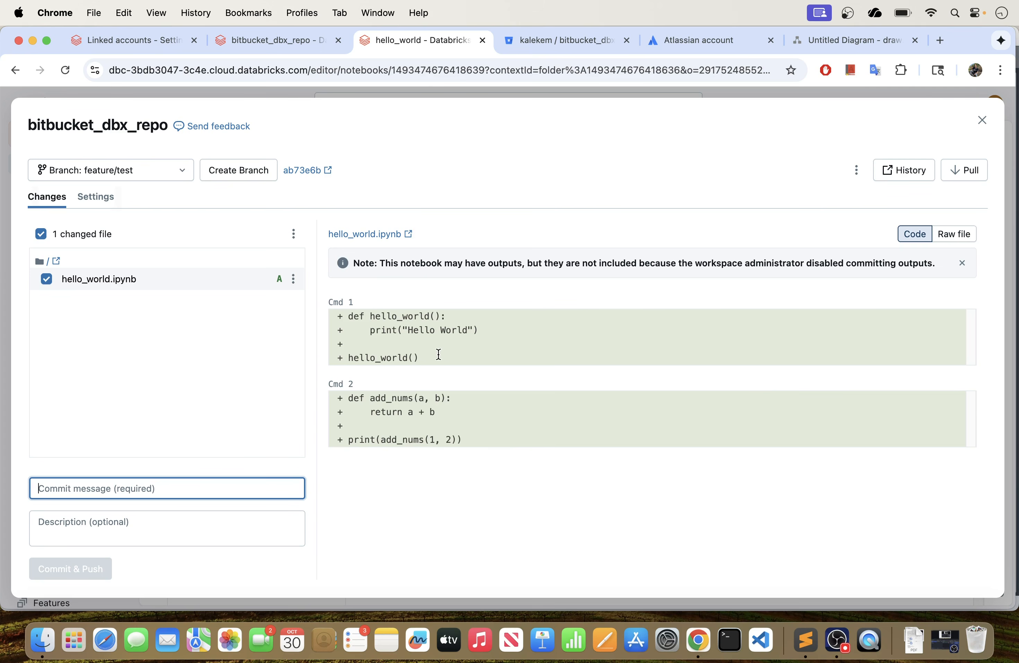
{"action": "left_click", "coordinate": [150, 484]}
{"action": "type", "text": "Add hello world"}
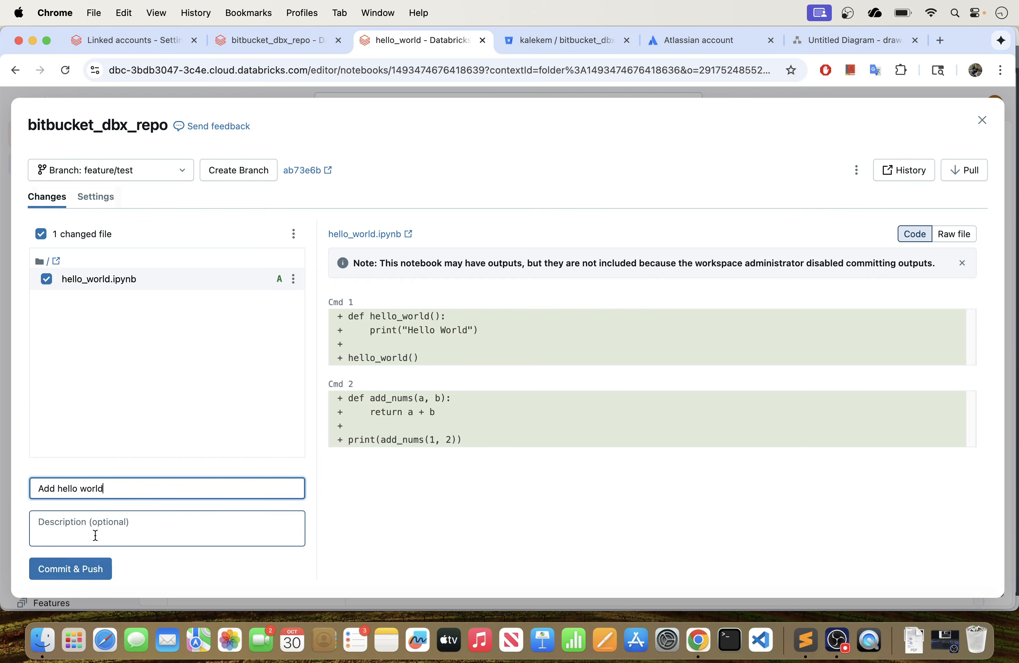
{"action": "left_click", "coordinate": [68, 576]}
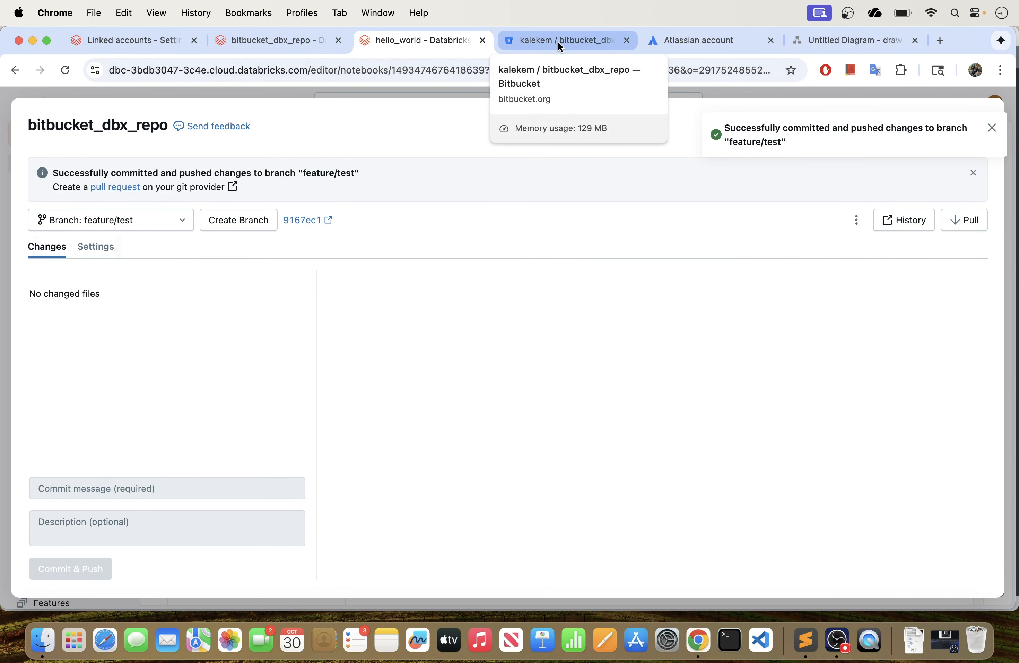
{"action": "left_click", "coordinate": [994, 130]}
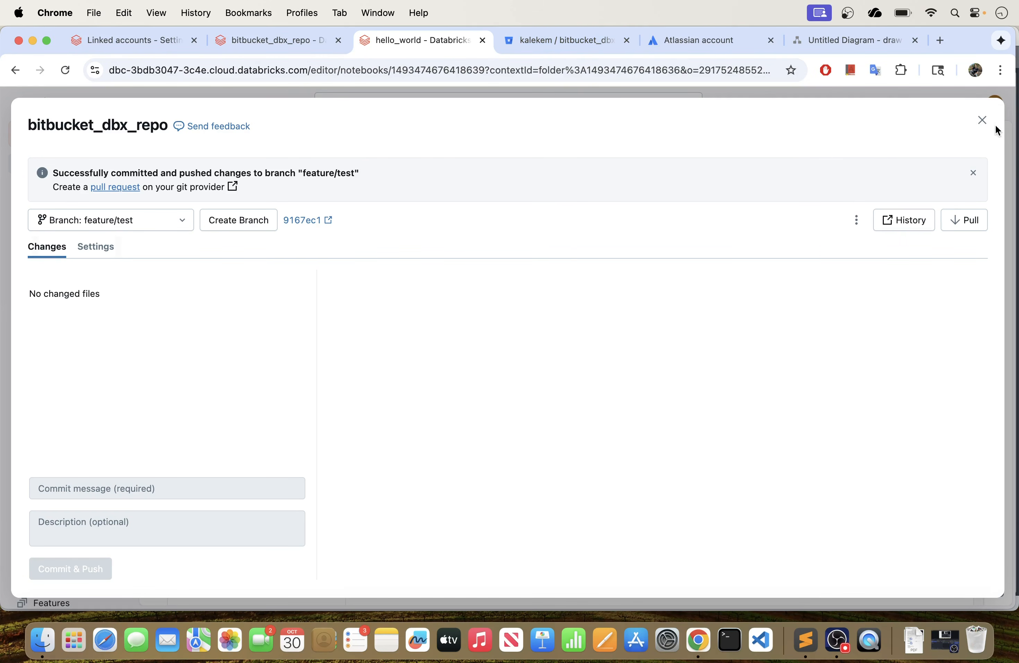
{"action": "left_click", "coordinate": [983, 120]}
Step: Switch to Bitbucket, reload the repository page and show the commits of the feature/test branch
{"action": "left_click", "coordinate": [549, 42]}
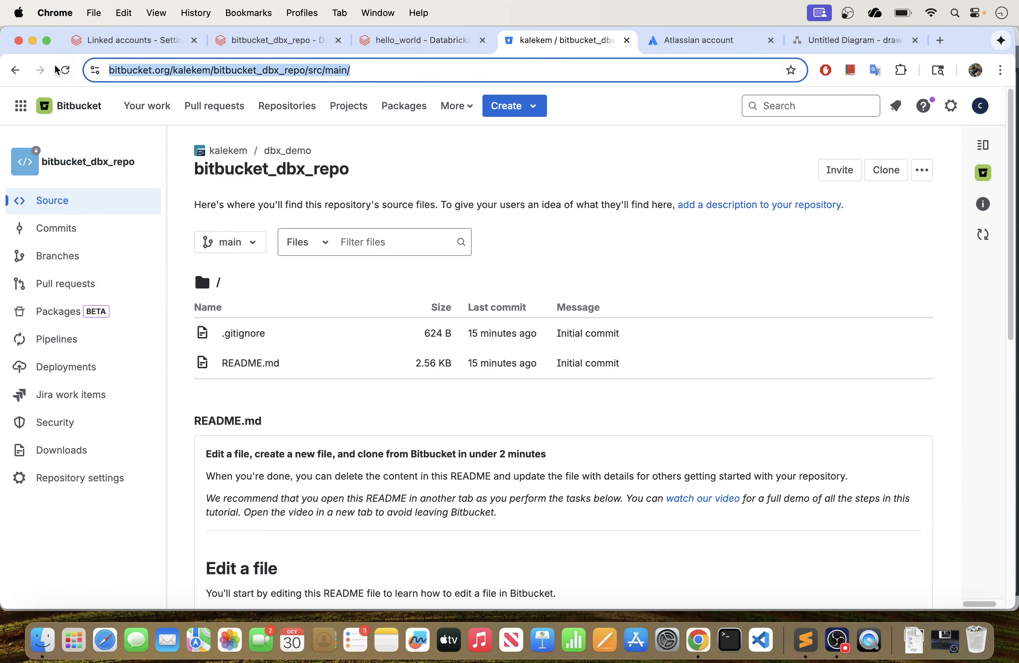
{"action": "left_click", "coordinate": [63, 68]}
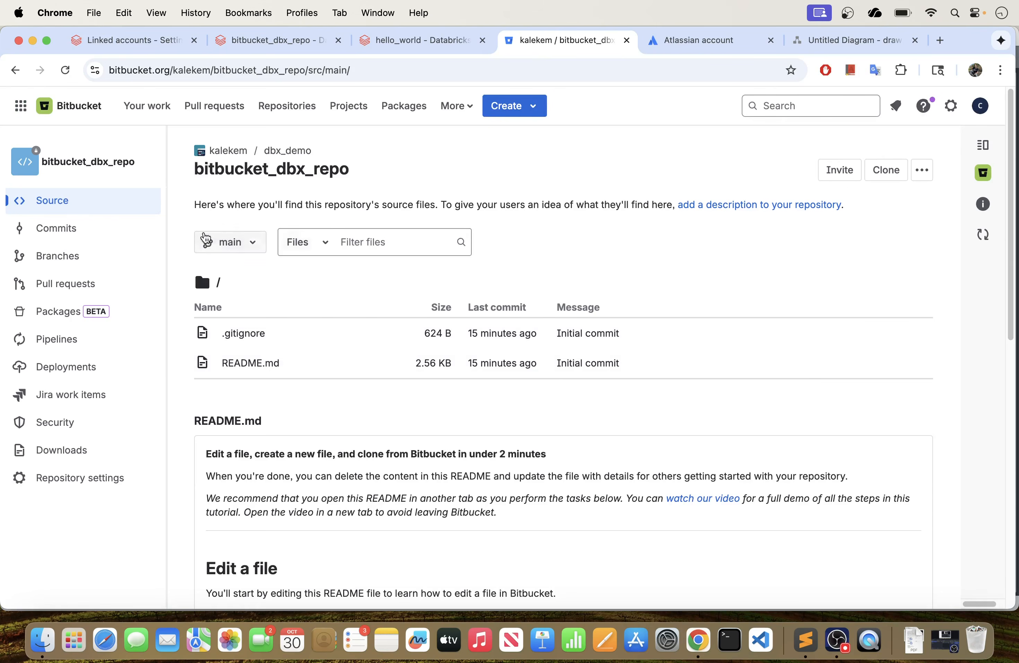
{"action": "left_click", "coordinate": [109, 229]}
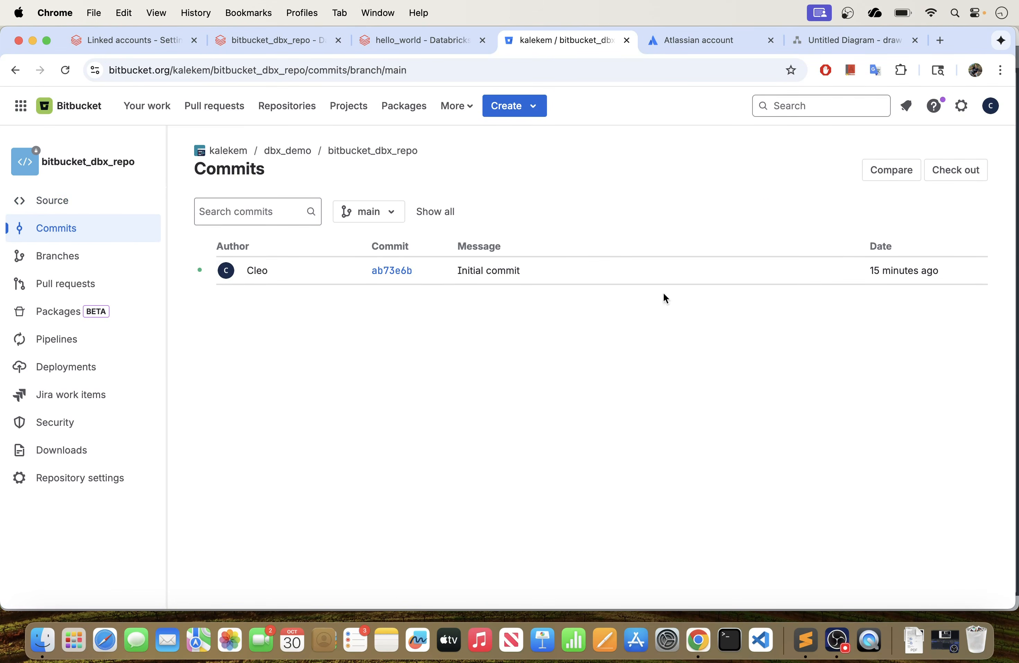
{"action": "left_click", "coordinate": [374, 222]}
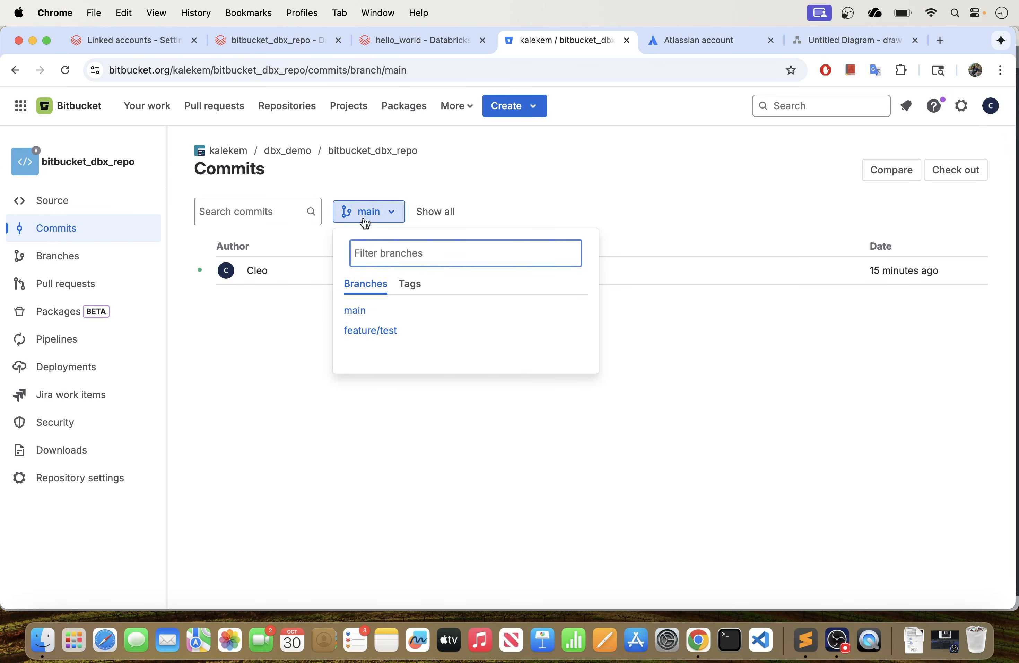
{"action": "left_click", "coordinate": [370, 332]}
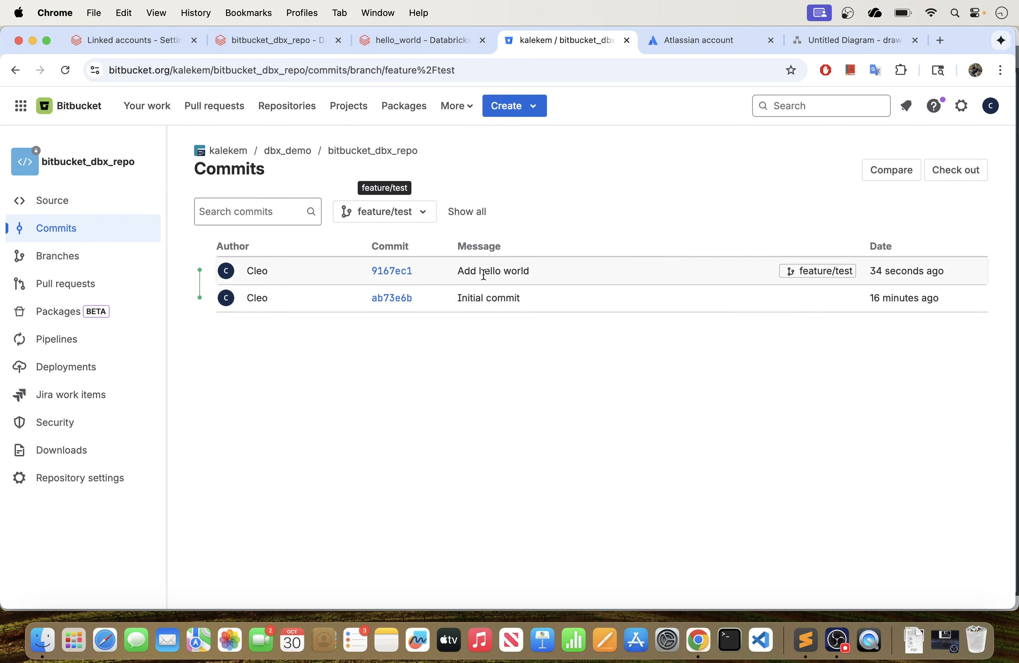
Step: Open the "Add hello world" commit and review the source code added in hello_world.ipynb
{"action": "left_click", "coordinate": [396, 272]}
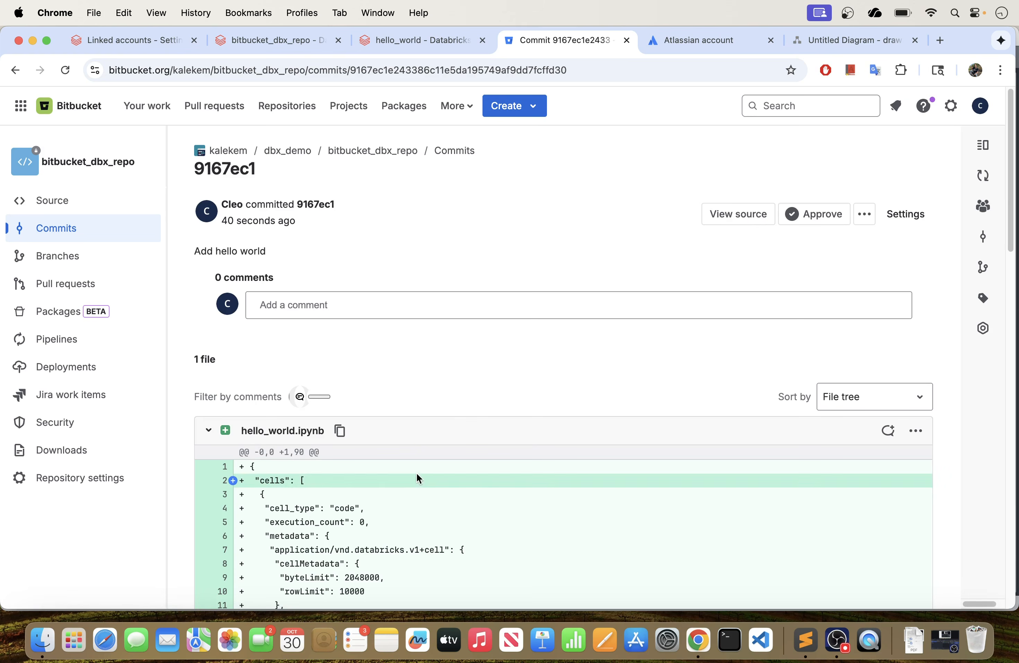
{"action": "scroll", "coordinate": [367, 481], "scroll_direction": "down", "scroll_amount": 10}
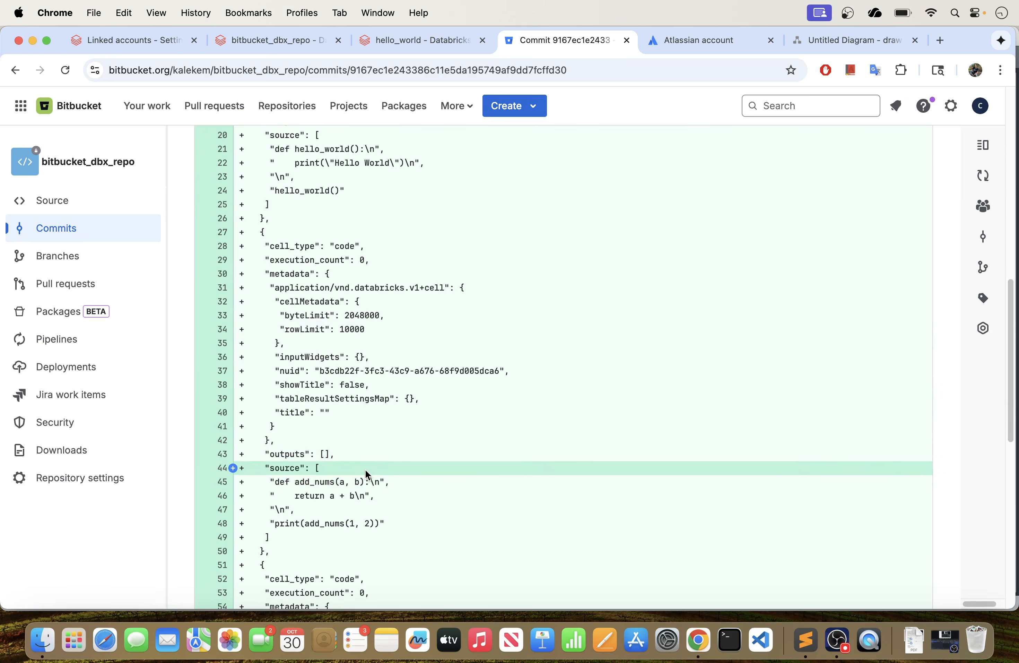
{"action": "scroll", "coordinate": [365, 471], "scroll_direction": "up", "scroll_amount": 10}
{"action": "scroll", "coordinate": [389, 528], "scroll_direction": "down", "scroll_amount": 15}
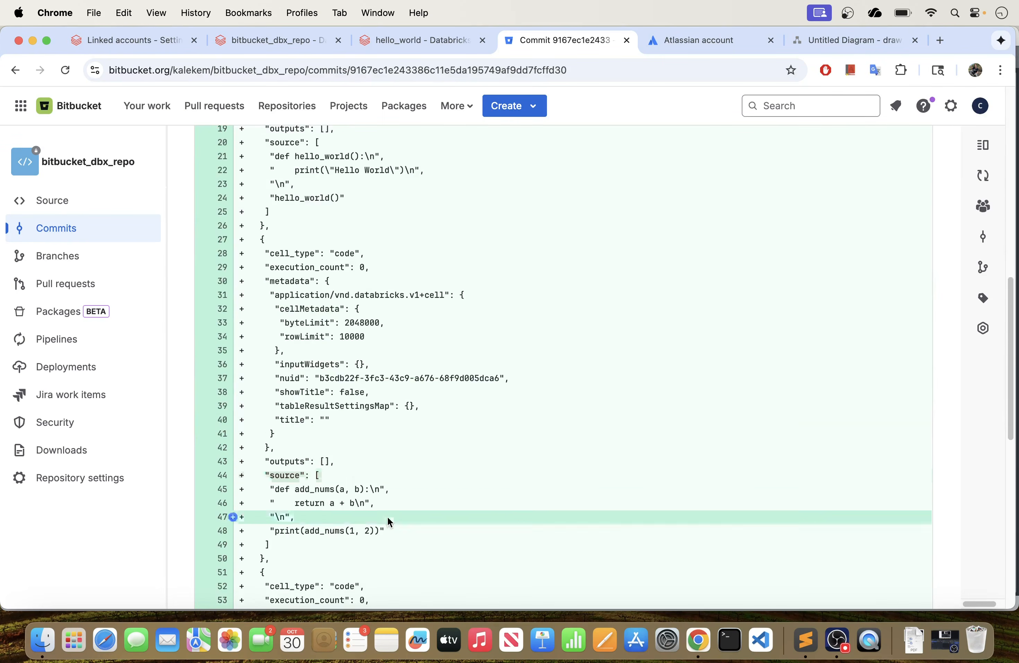
{"action": "scroll", "coordinate": [374, 351], "scroll_direction": "up", "scroll_amount": 15}
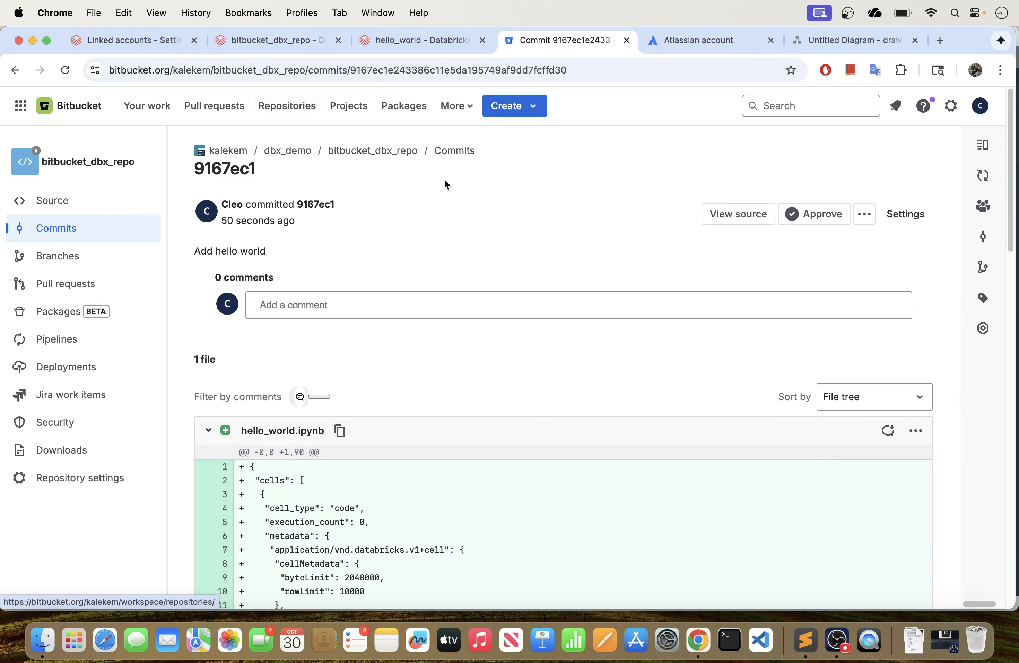
Step: Show the pull requests of bitbucket_dbx_repo and clear the Open and Draft status filters
{"action": "left_click", "coordinate": [289, 106]}
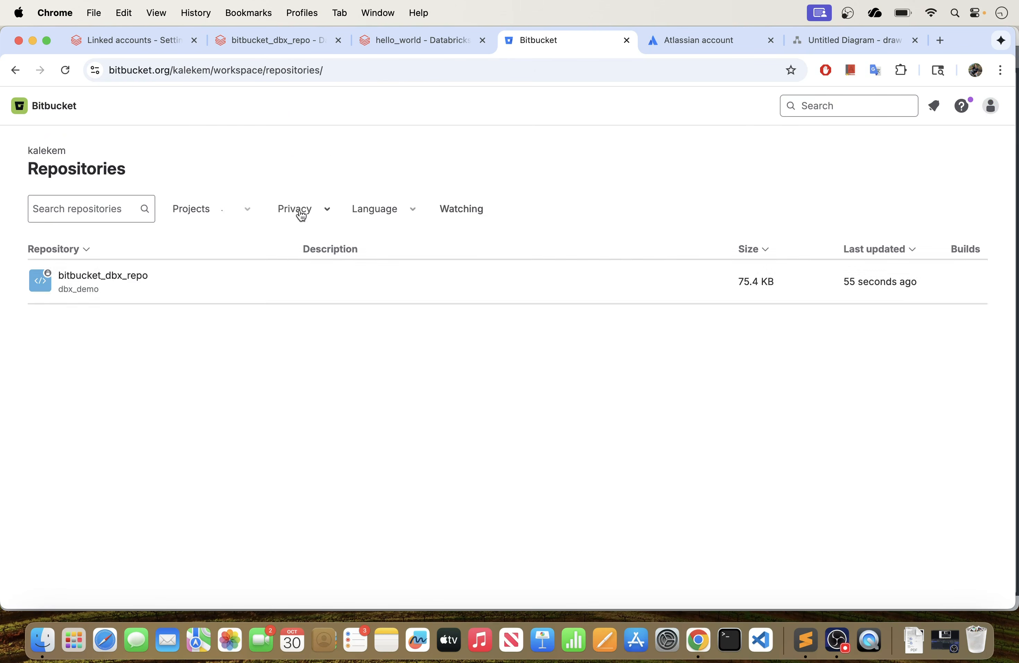
{"action": "left_click", "coordinate": [102, 279]}
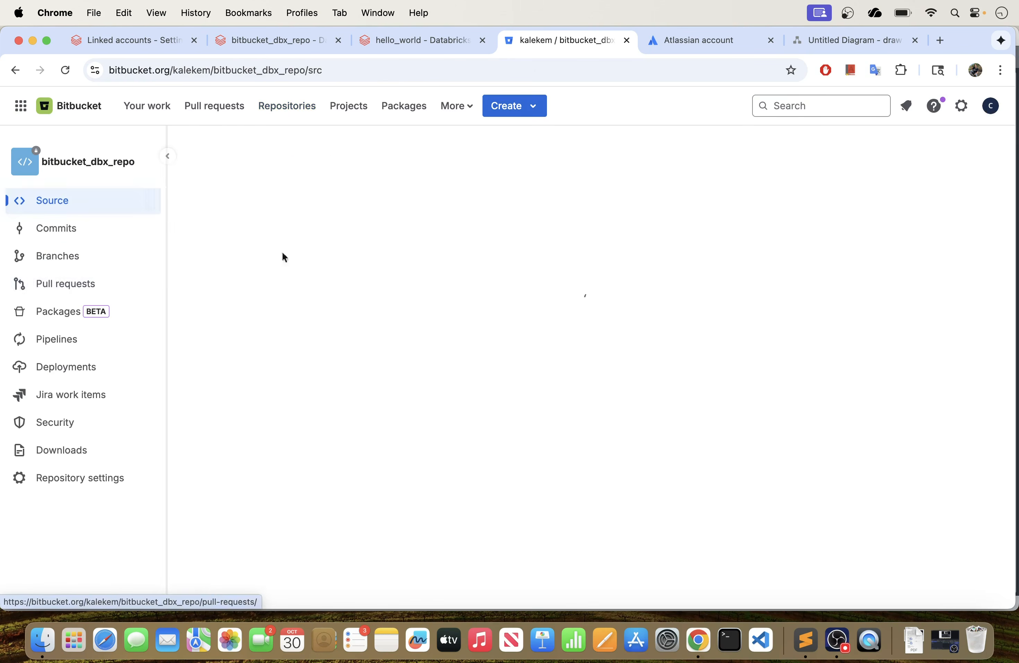
{"action": "left_click", "coordinate": [74, 283]}
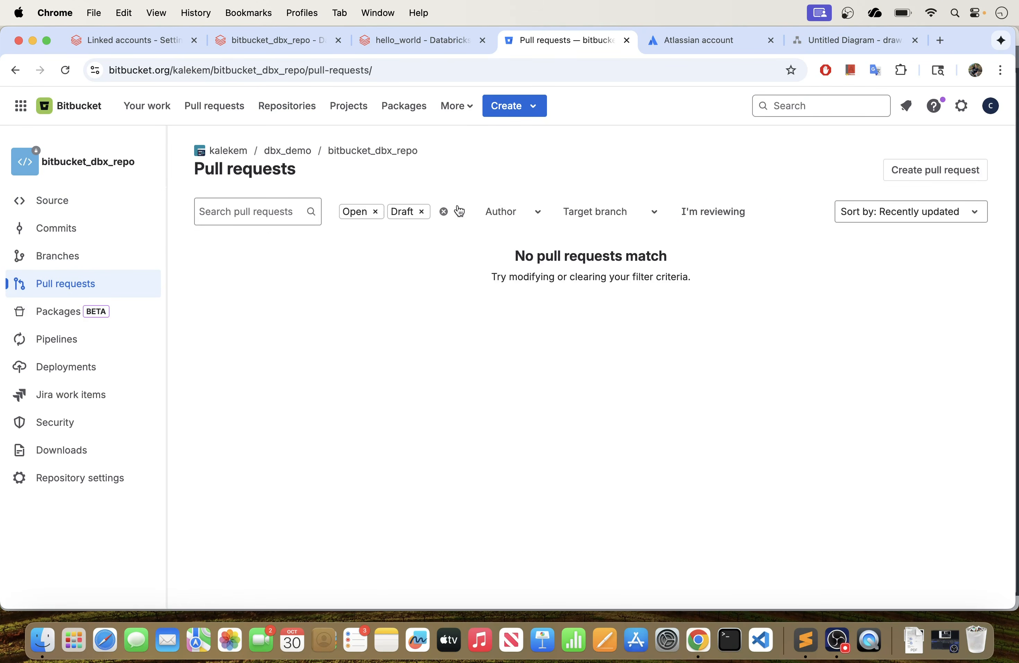
{"action": "left_click", "coordinate": [424, 212]}
{"action": "left_click", "coordinate": [376, 212]}
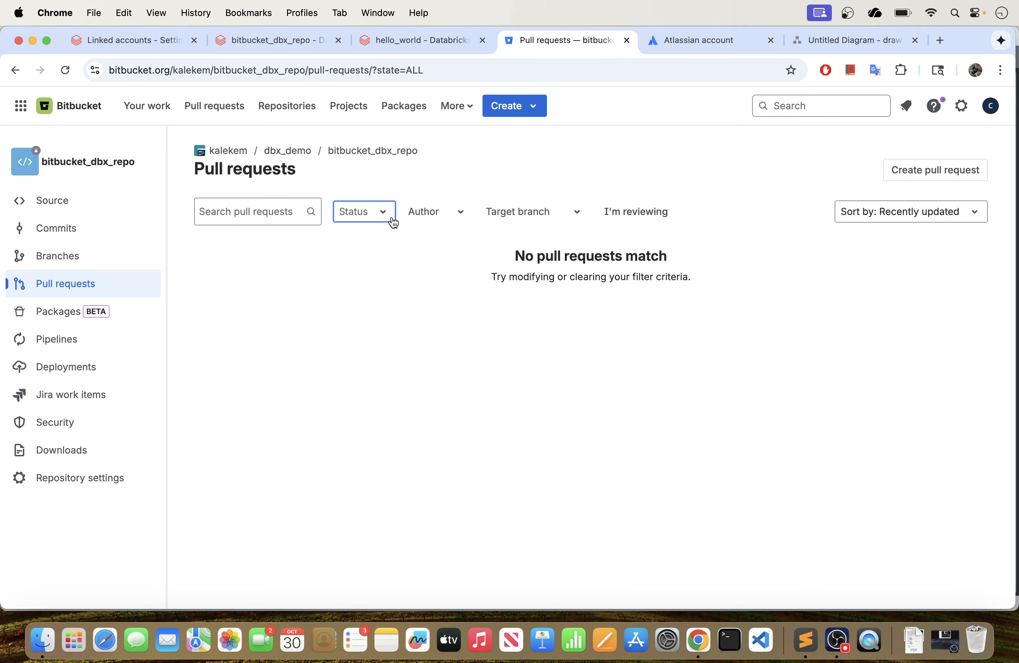
{"action": "left_click", "coordinate": [424, 385]}
Step: Start a pull request from feature/test to main titled "Add hello world", with the source branch set for deletion after merging
{"action": "left_click", "coordinate": [506, 106]}
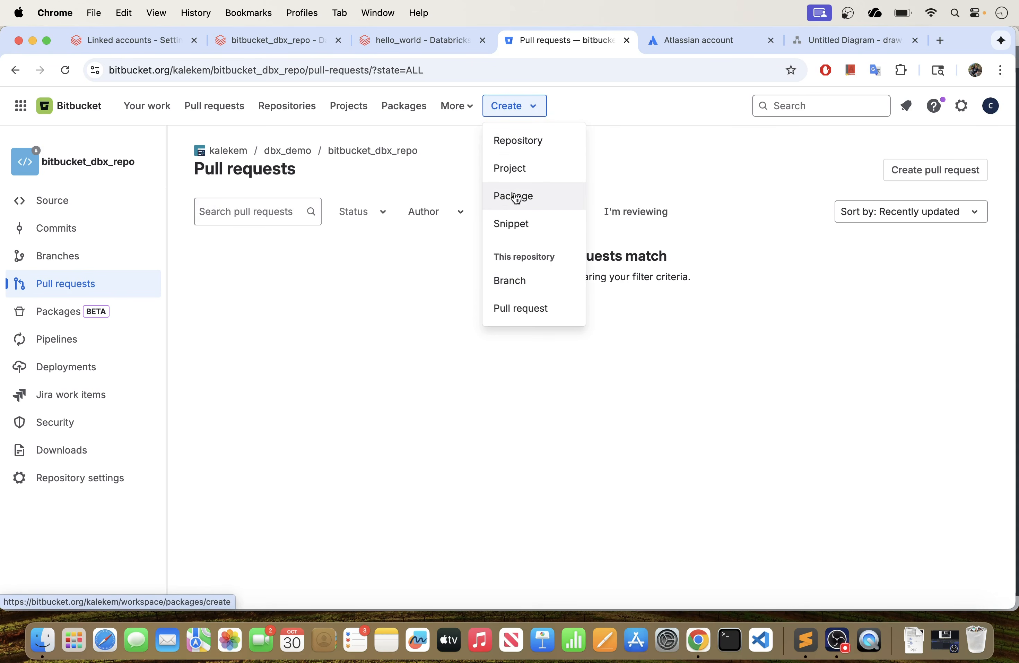
{"action": "left_click", "coordinate": [516, 311]}
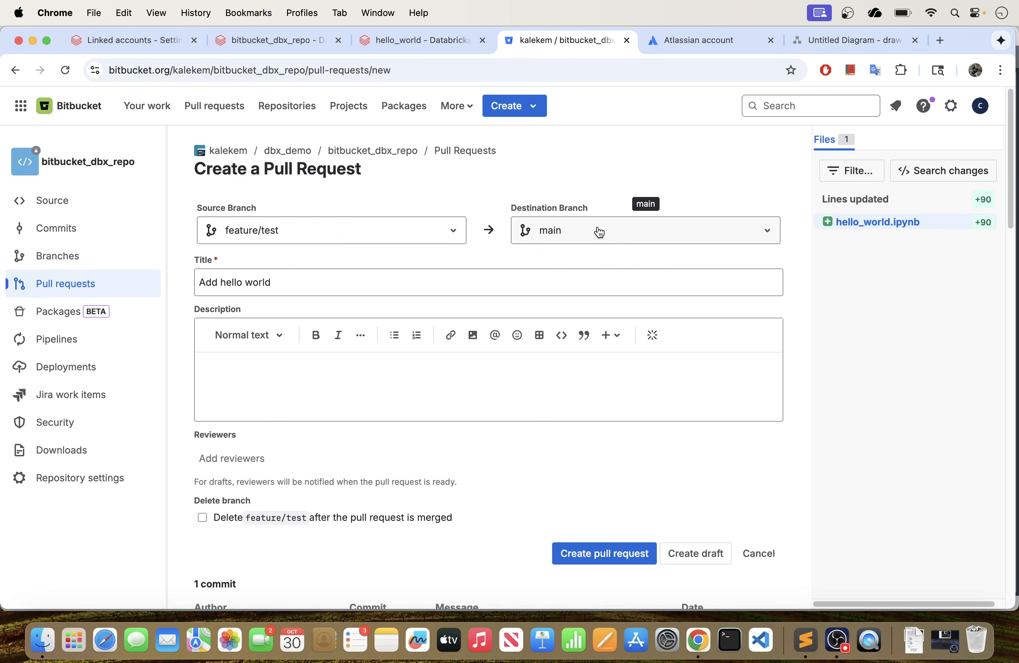
{"action": "scroll", "coordinate": [402, 433], "scroll_direction": "down", "scroll_amount": 1}
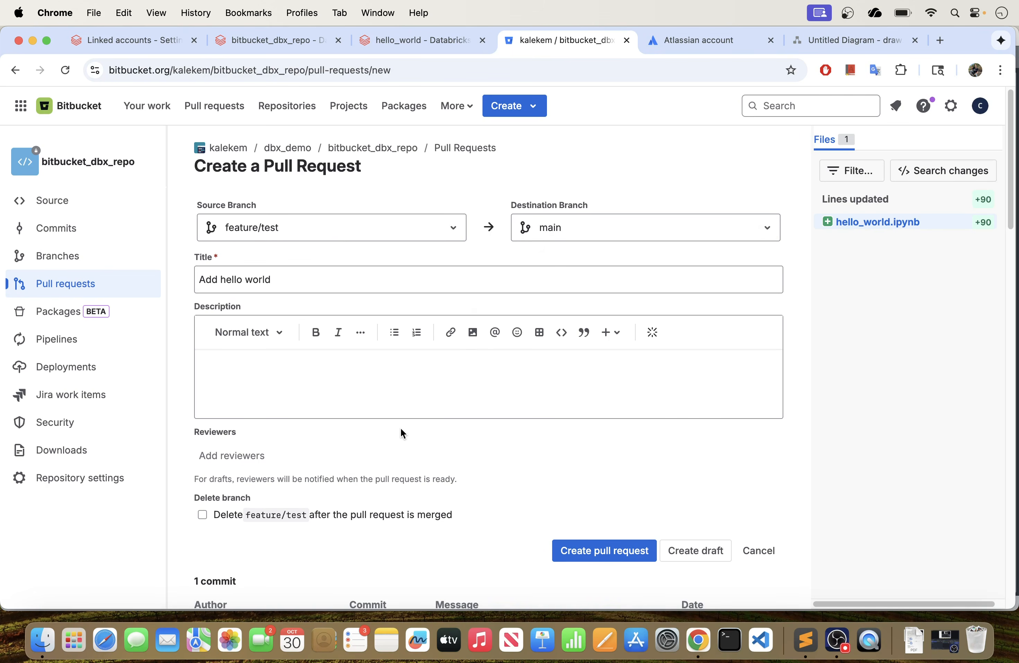
{"action": "left_click", "coordinate": [331, 282]}
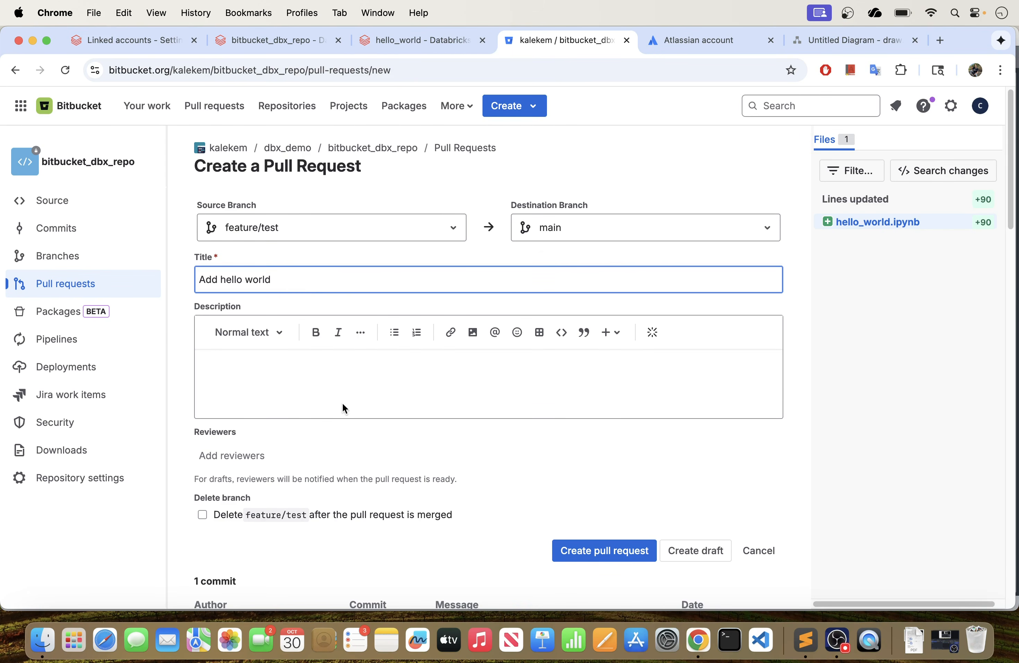
{"action": "scroll", "coordinate": [301, 447], "scroll_direction": "down", "scroll_amount": 1}
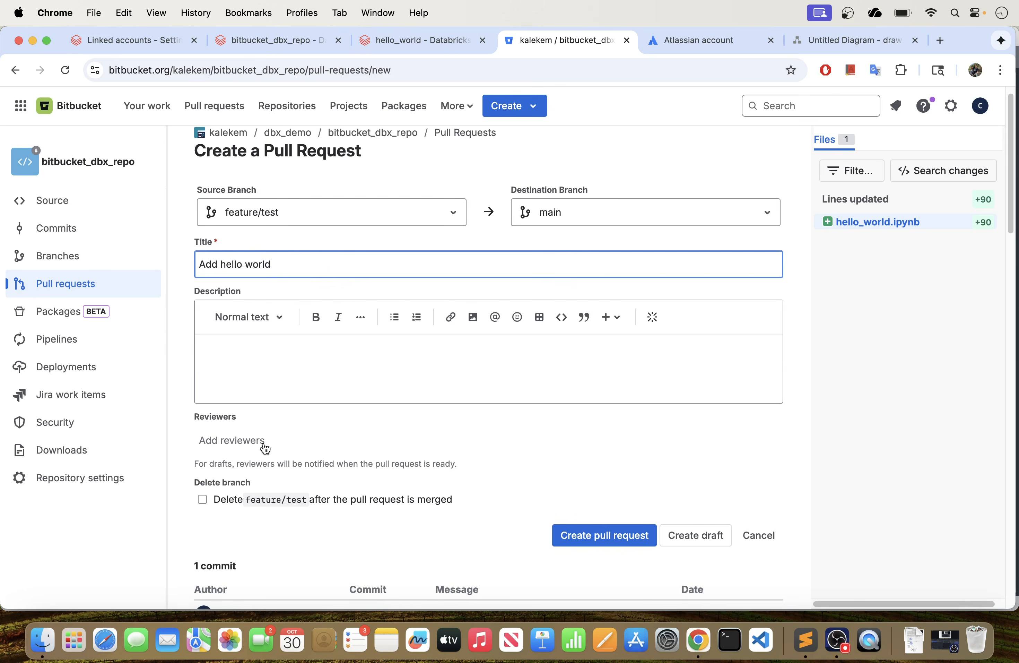
{"action": "scroll", "coordinate": [437, 442], "scroll_direction": "down", "scroll_amount": 3}
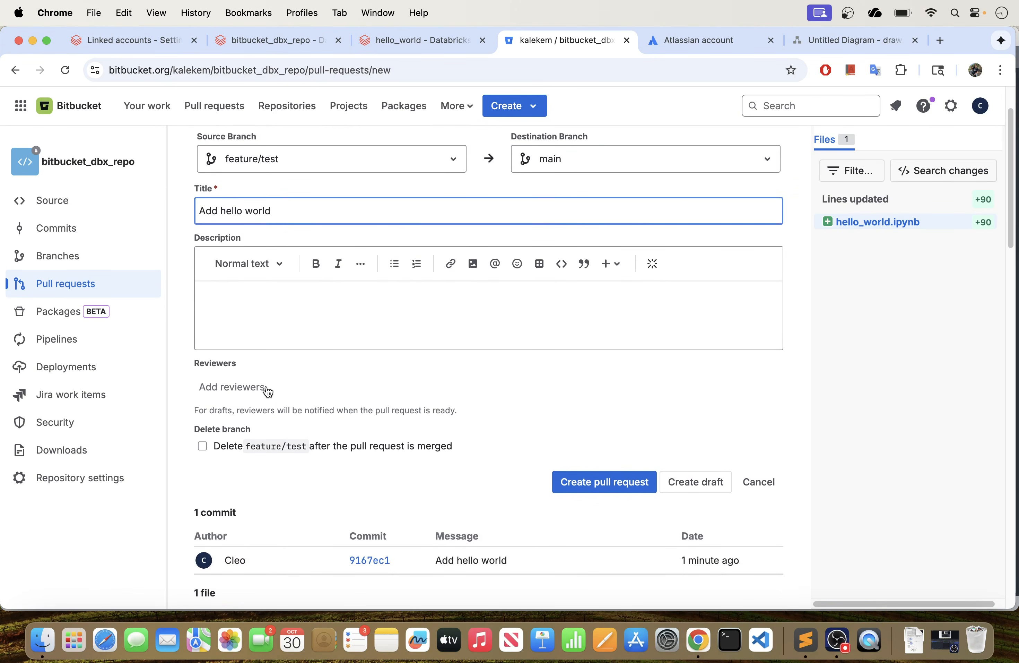
{"action": "scroll", "coordinate": [431, 420], "scroll_direction": "down", "scroll_amount": 5}
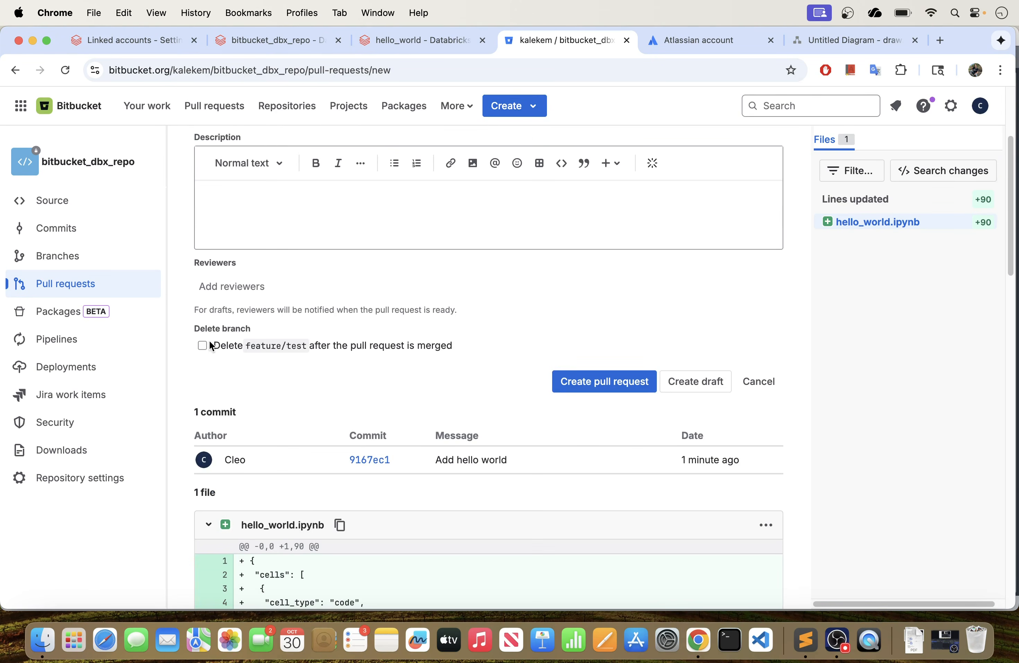
{"action": "left_click", "coordinate": [203, 345]}
Step: Review the hello_world.ipynb changes included in the pull request and create the pull request
{"action": "scroll", "coordinate": [244, 337], "scroll_direction": "down", "scroll_amount": 1}
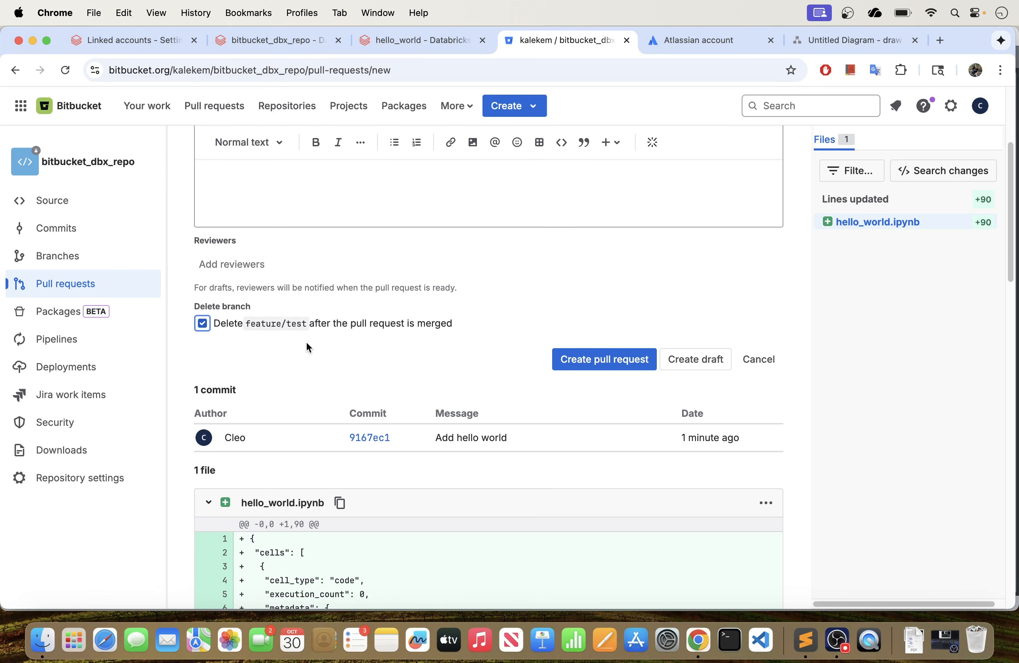
{"action": "scroll", "coordinate": [322, 364], "scroll_direction": "down", "scroll_amount": 10}
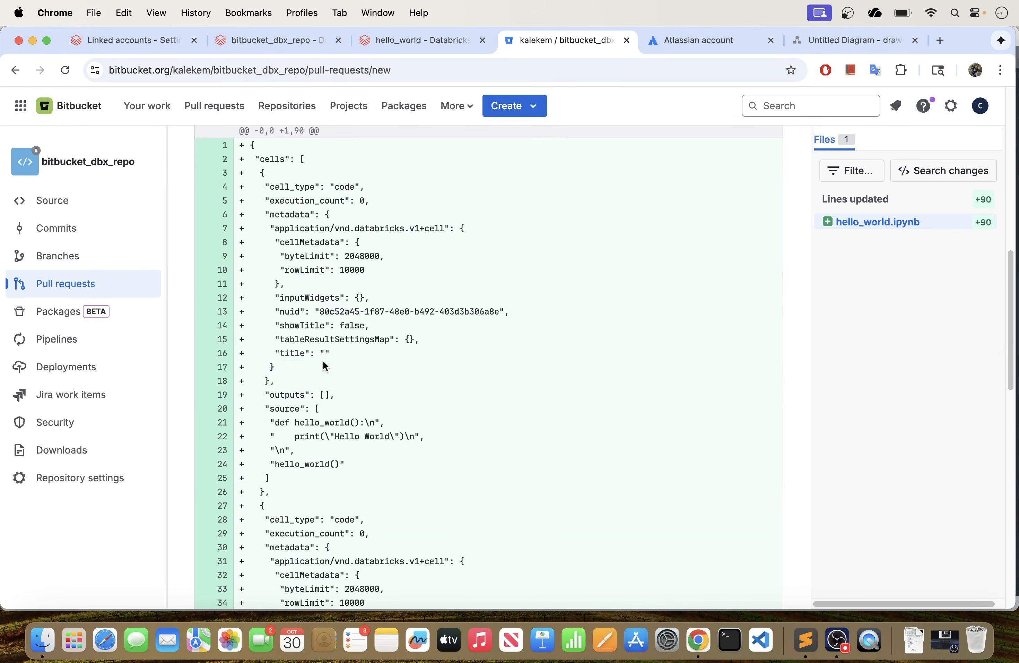
{"action": "scroll", "coordinate": [324, 360], "scroll_direction": "up", "scroll_amount": 12}
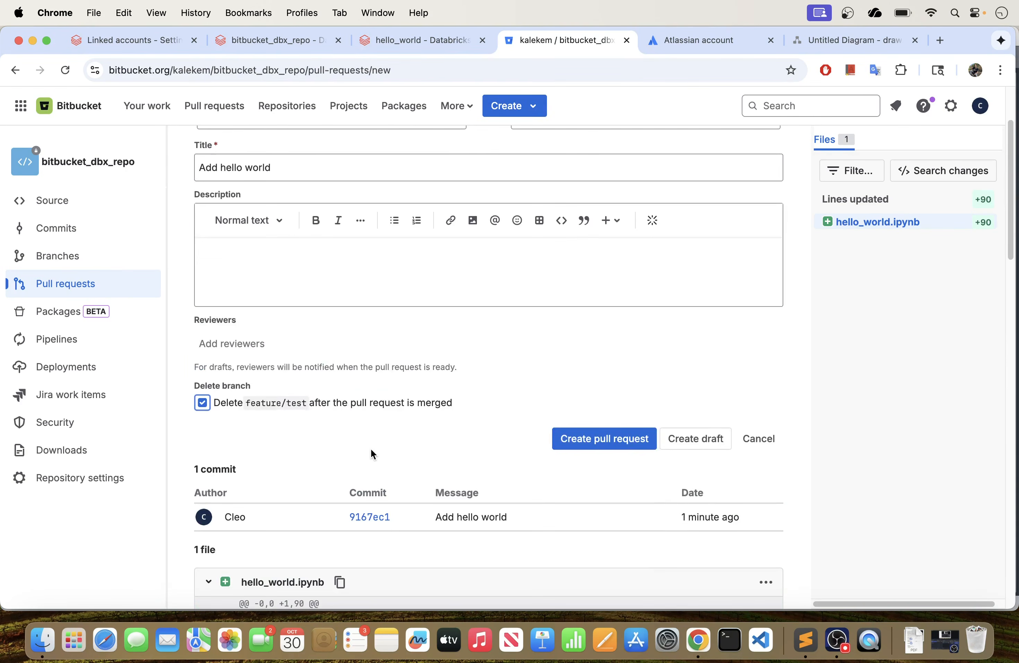
{"action": "scroll", "coordinate": [326, 364], "scroll_direction": "down", "scroll_amount": 5}
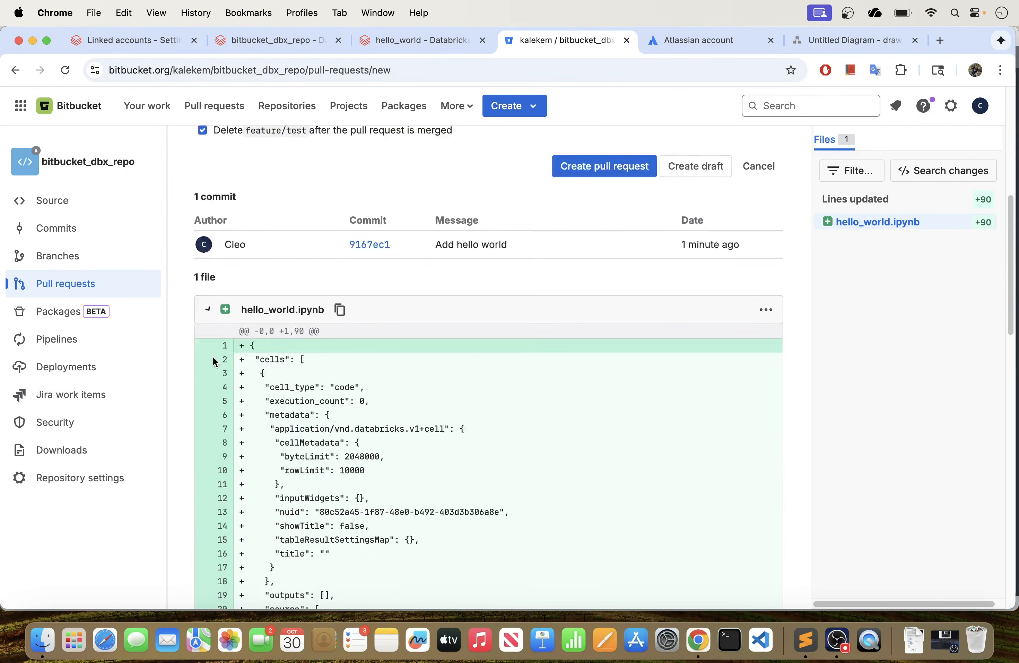
{"action": "left_click", "coordinate": [209, 358]}
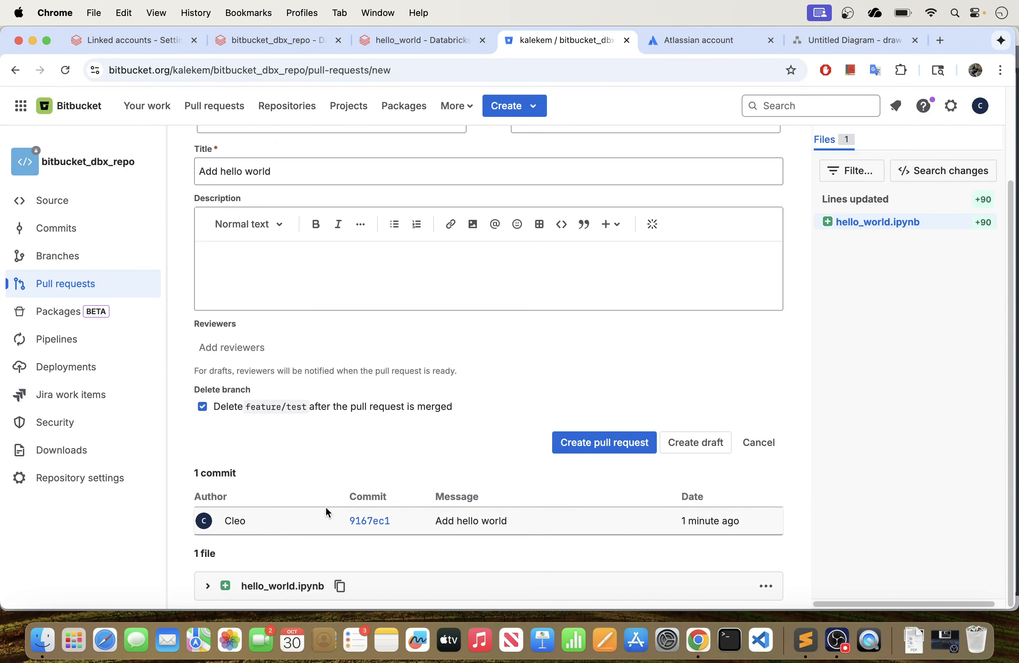
{"action": "left_click", "coordinate": [208, 588]}
{"action": "scroll", "coordinate": [301, 516], "scroll_direction": "down", "scroll_amount": 3}
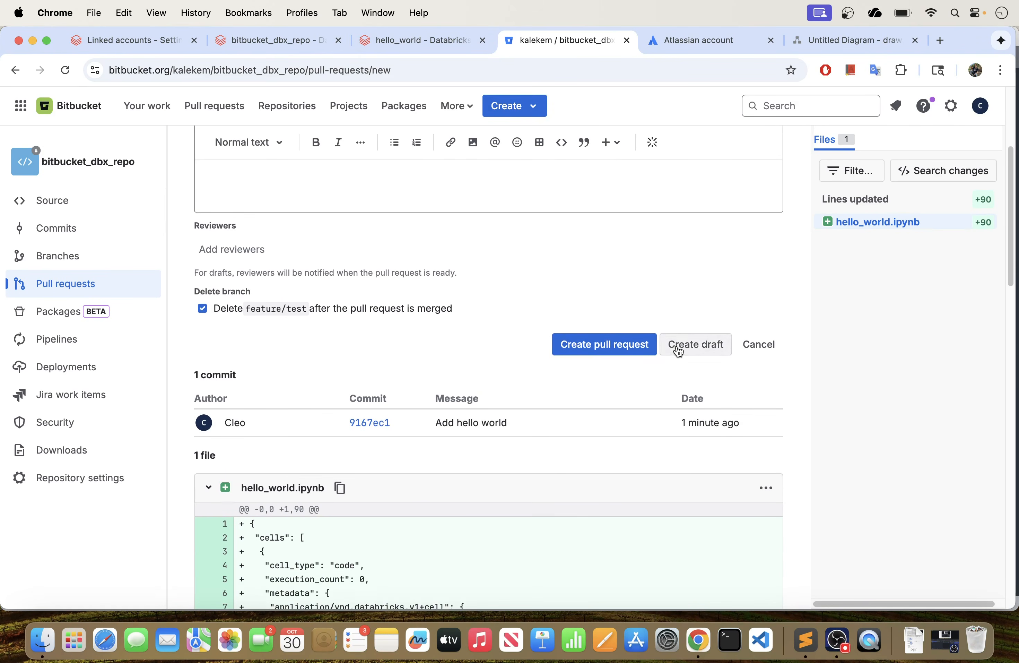
{"action": "scroll", "coordinate": [679, 351], "scroll_direction": "up", "scroll_amount": 1}
{"action": "scroll", "coordinate": [378, 387], "scroll_direction": "down", "scroll_amount": 8}
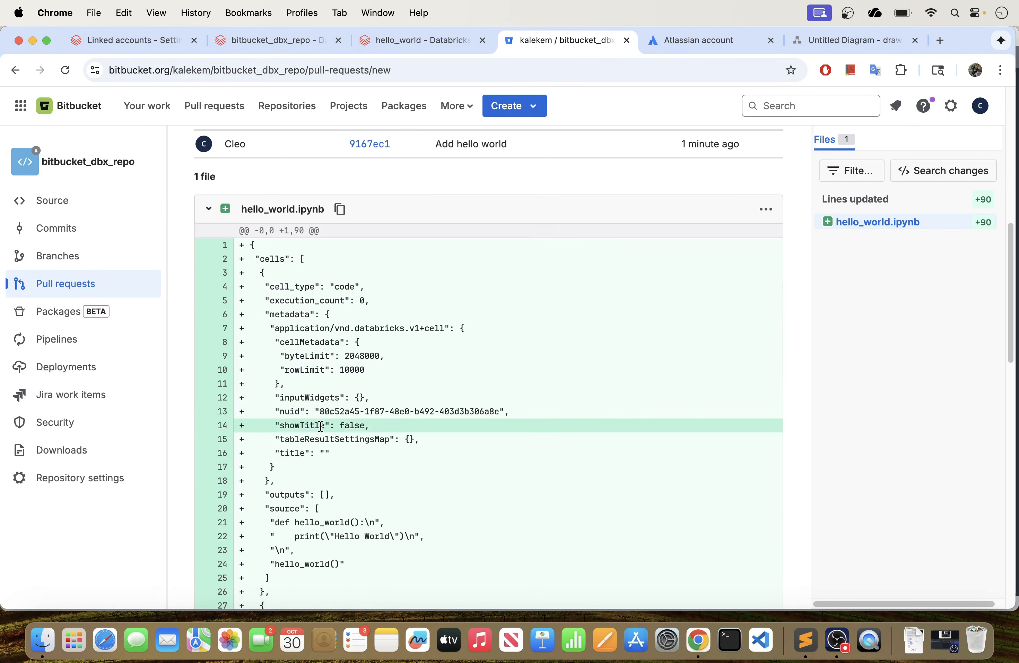
{"action": "scroll", "coordinate": [381, 422], "scroll_direction": "up", "scroll_amount": 12}
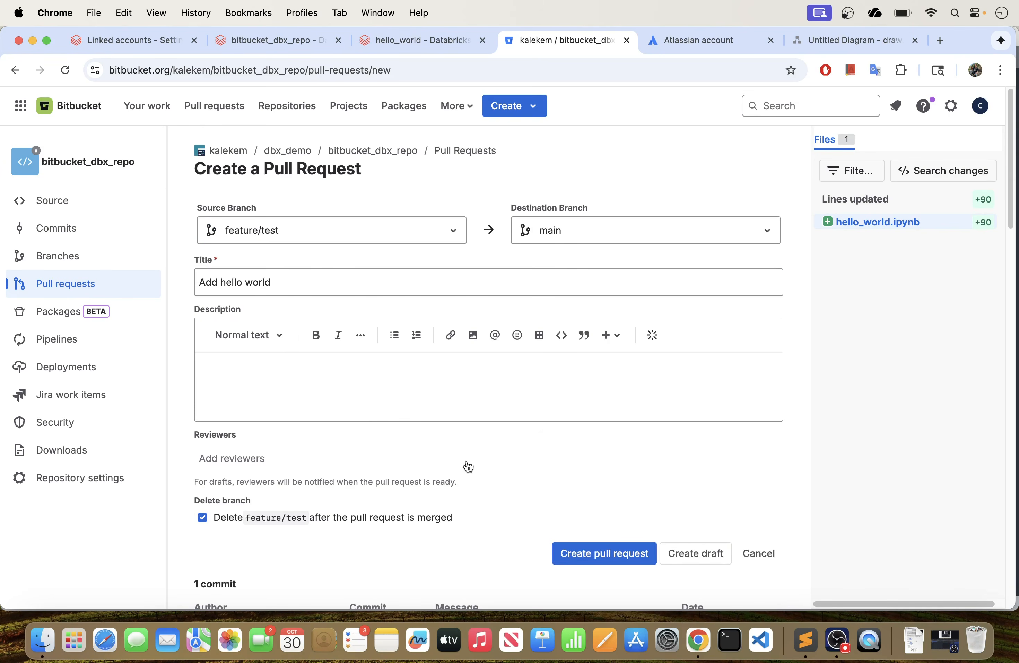
{"action": "scroll", "coordinate": [466, 452], "scroll_direction": "down", "scroll_amount": 6}
{"action": "left_click", "coordinate": [580, 390]}
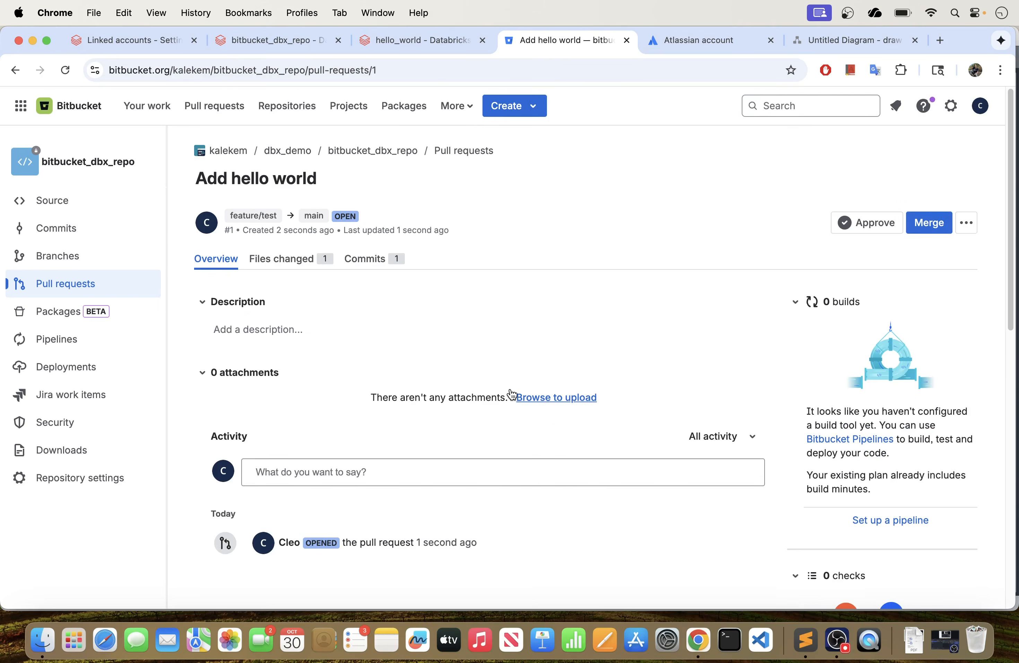
Step: Examine the changed files, commits and overview of the "Add hello world" pull request
{"action": "left_click", "coordinate": [309, 262]}
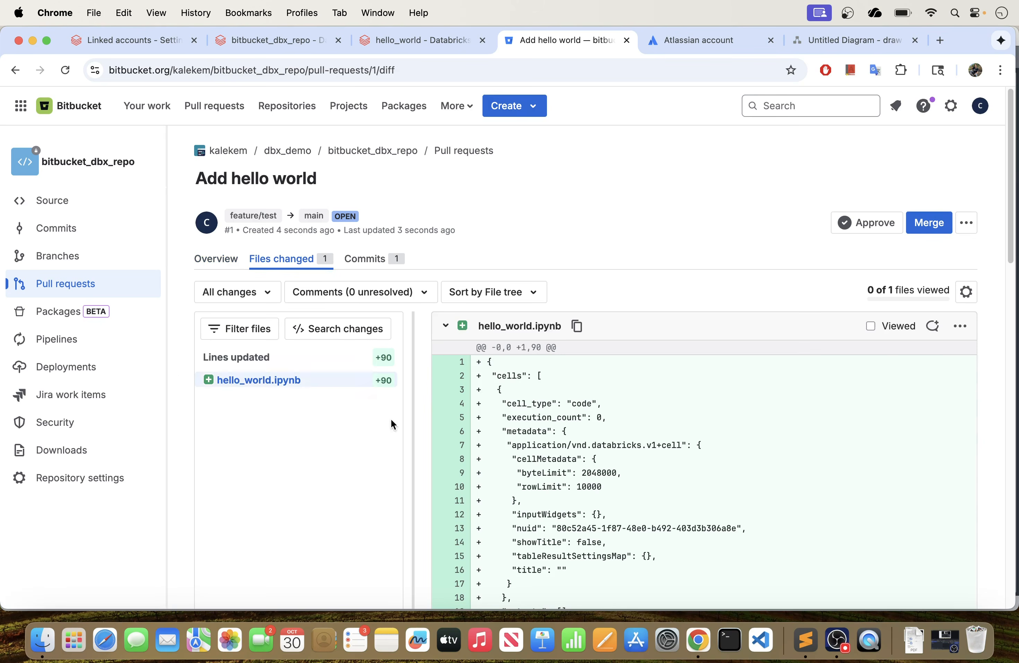
{"action": "left_click", "coordinate": [369, 259]}
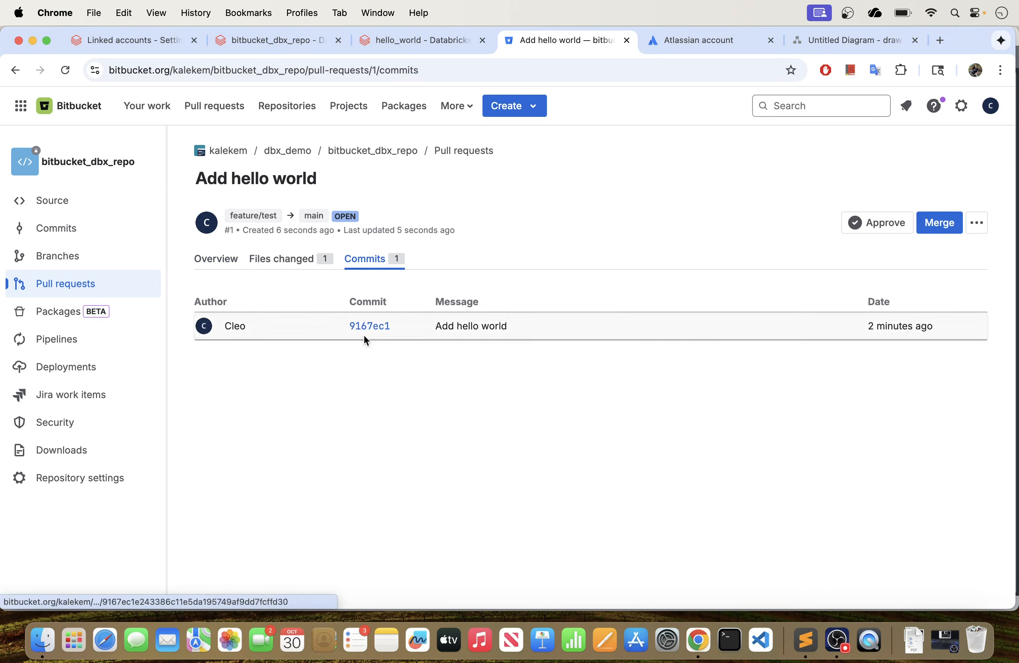
{"action": "left_click", "coordinate": [225, 272]}
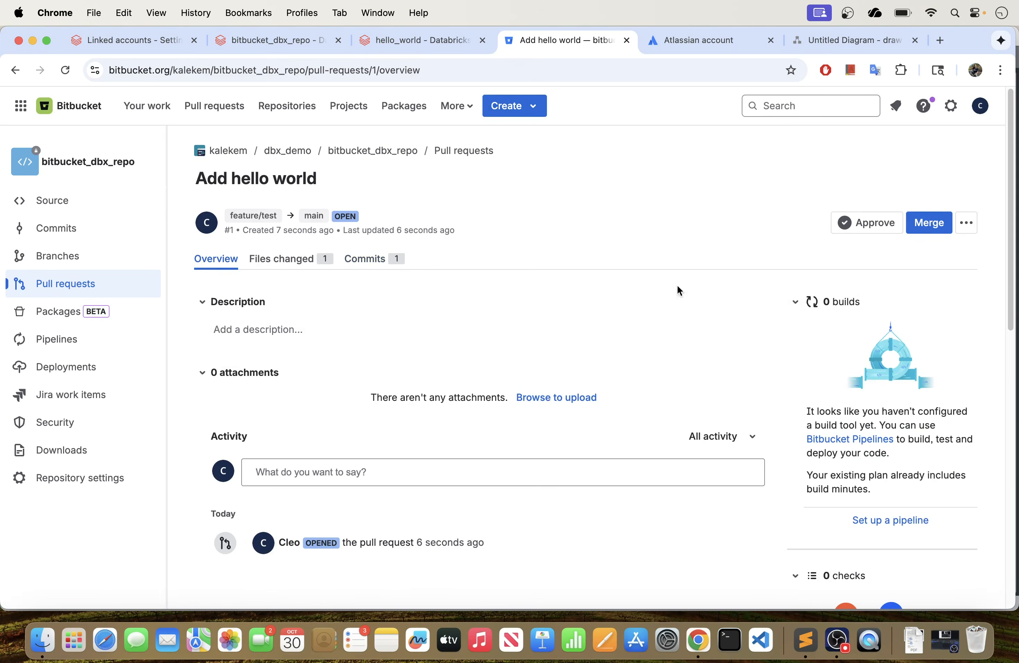
{"action": "scroll", "coordinate": [515, 372], "scroll_direction": "down", "scroll_amount": 3}
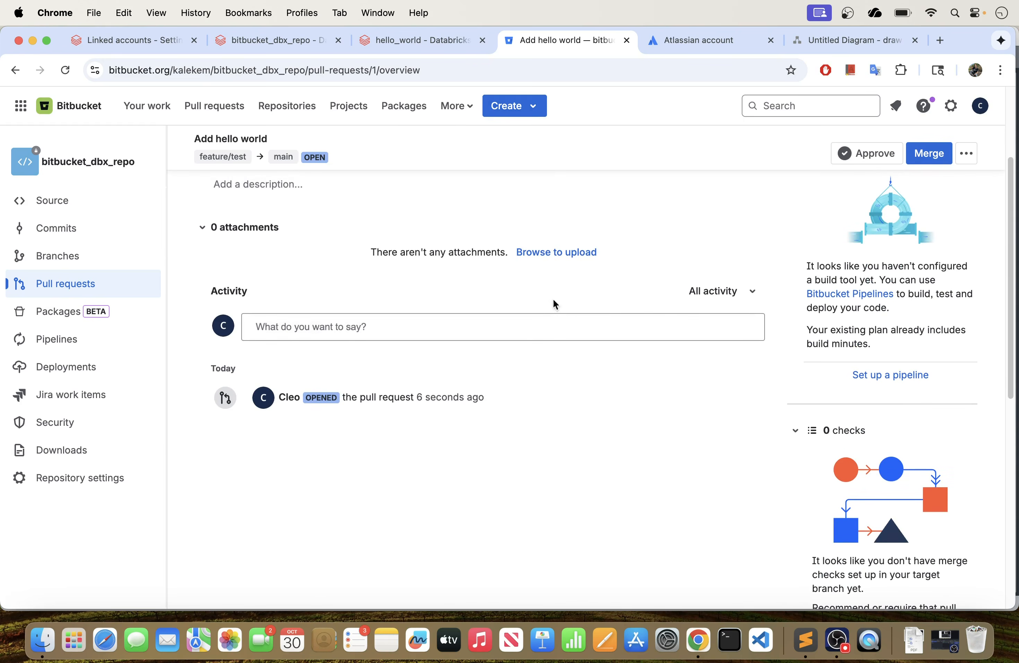
{"action": "scroll", "coordinate": [675, 466], "scroll_direction": "up", "scroll_amount": 1}
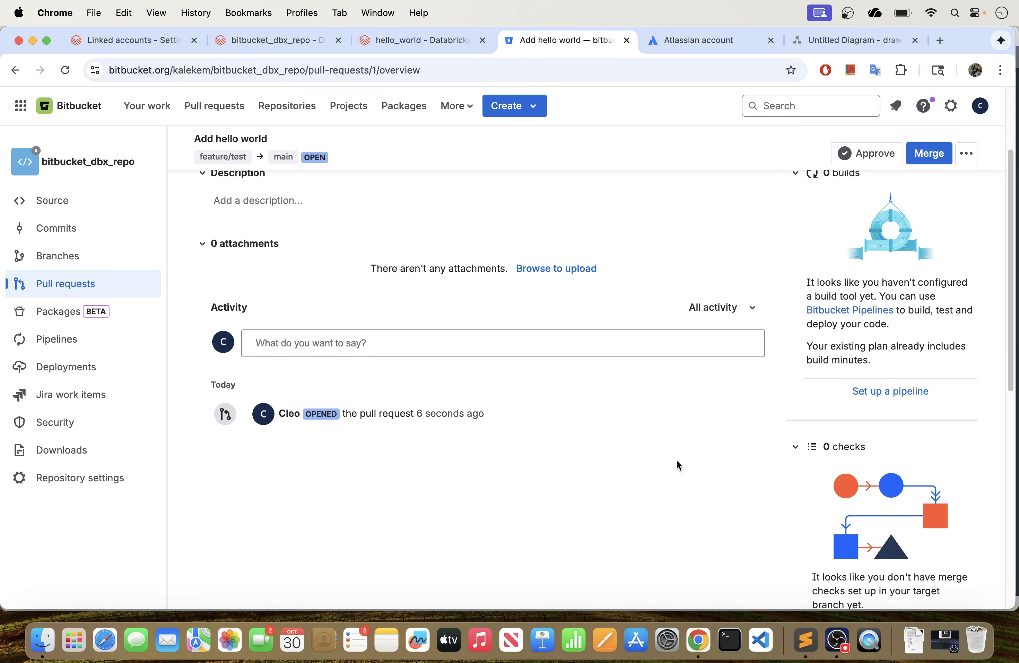
{"action": "scroll", "coordinate": [576, 444], "scroll_direction": "up", "scroll_amount": 3}
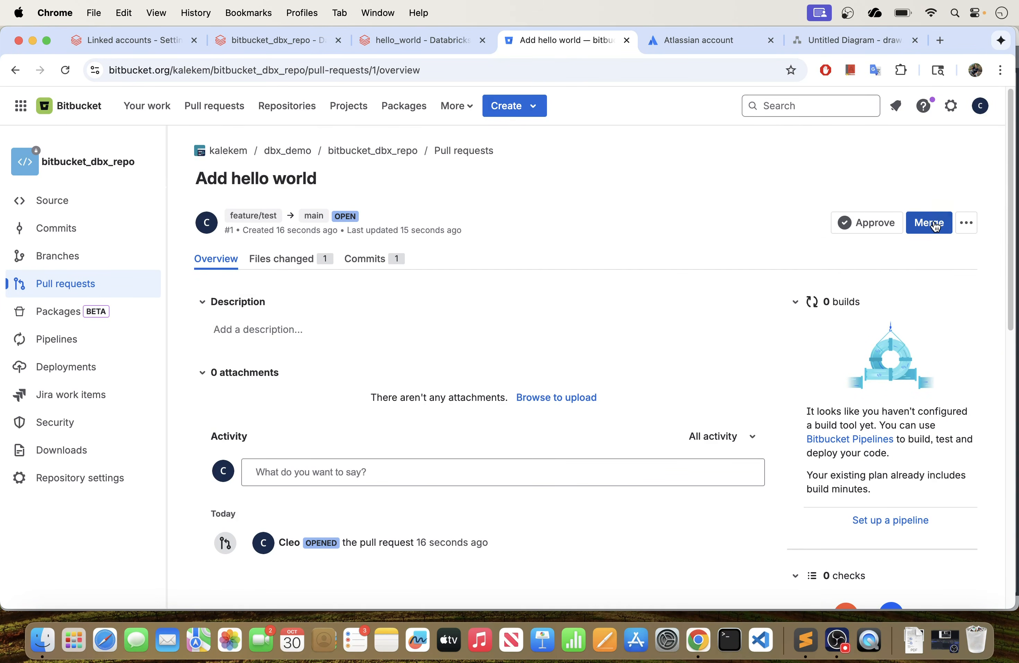
Step: Merge the pull request into main using the Merge commit strategy with the source branch closed, and dismiss the notification
{"action": "left_click", "coordinate": [936, 226]}
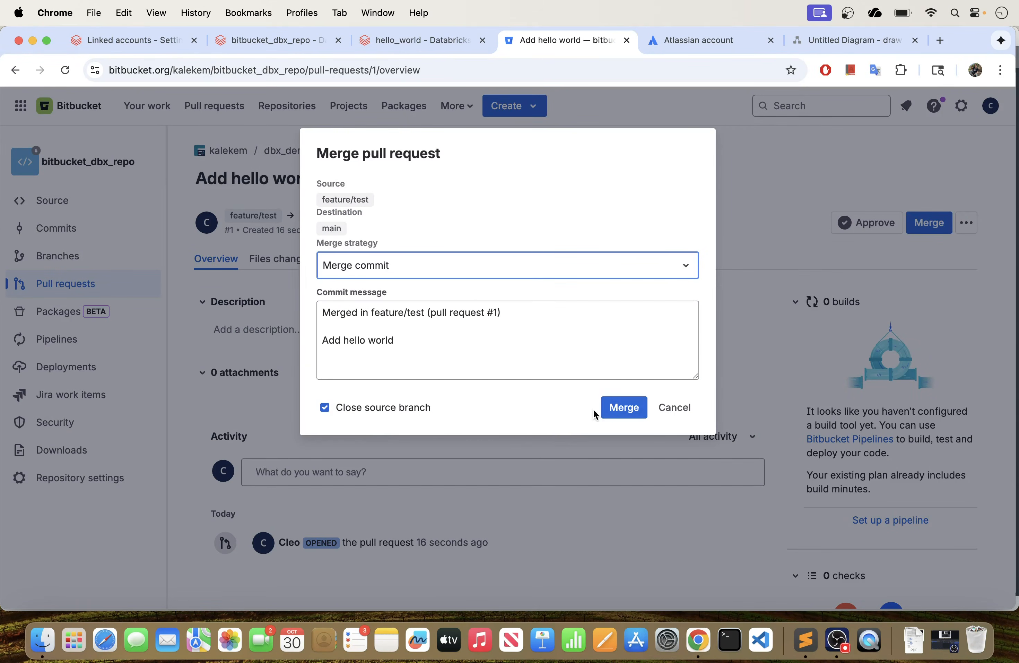
{"action": "left_click", "coordinate": [625, 406]}
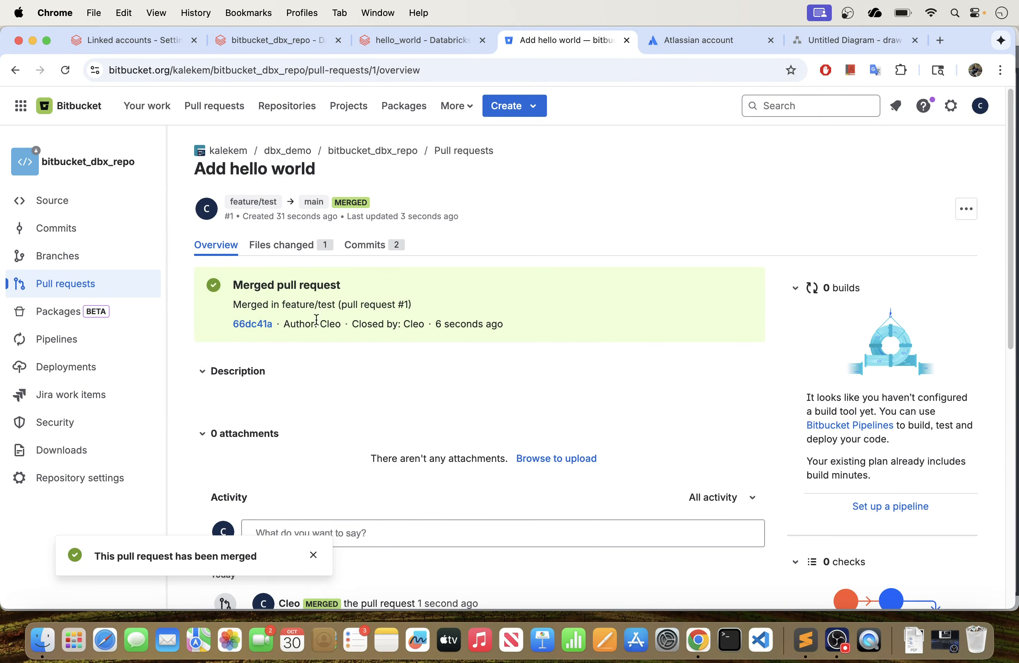
{"action": "left_click", "coordinate": [313, 554]}
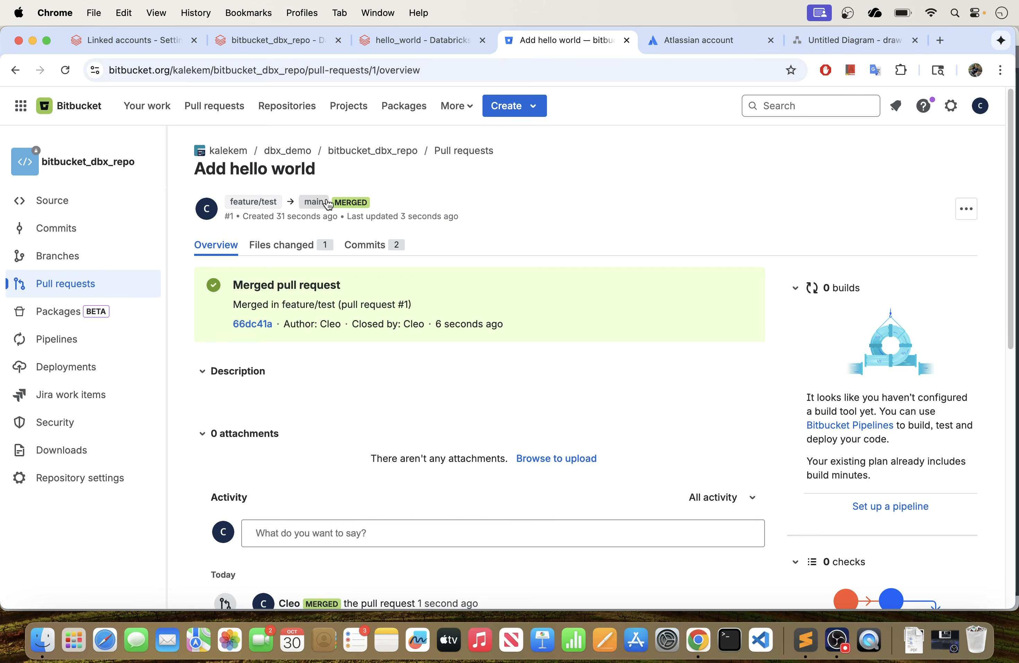
Step: Open bitbucket_dbx_repo on the main branch and inspect the source of hello_world.ipynb through to its end
{"action": "mouse_move", "coordinate": [315, 209]}
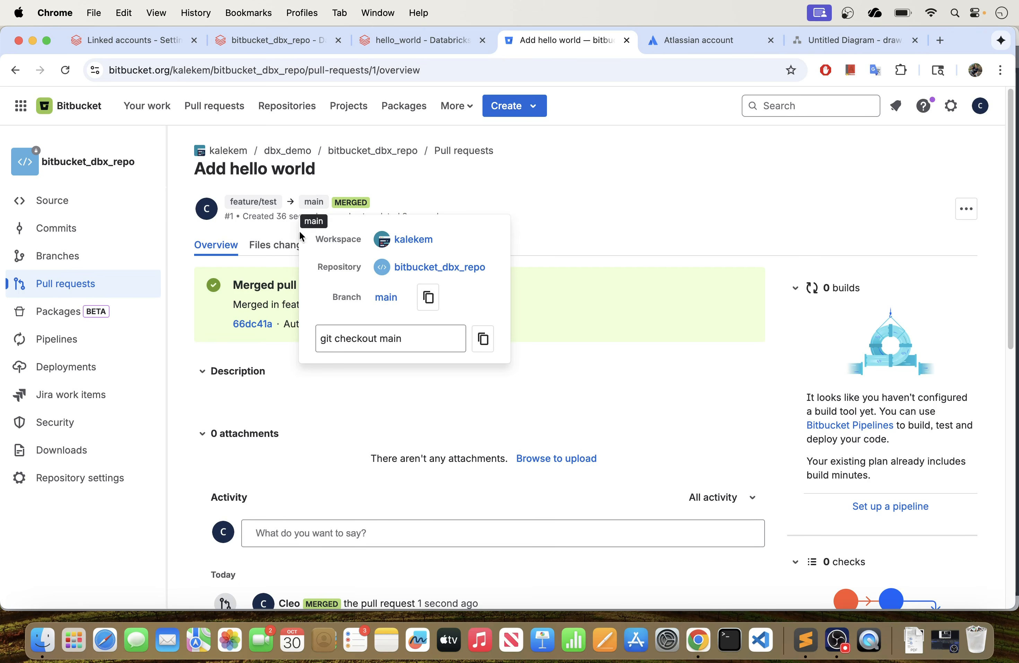
{"action": "left_click", "coordinate": [424, 274]}
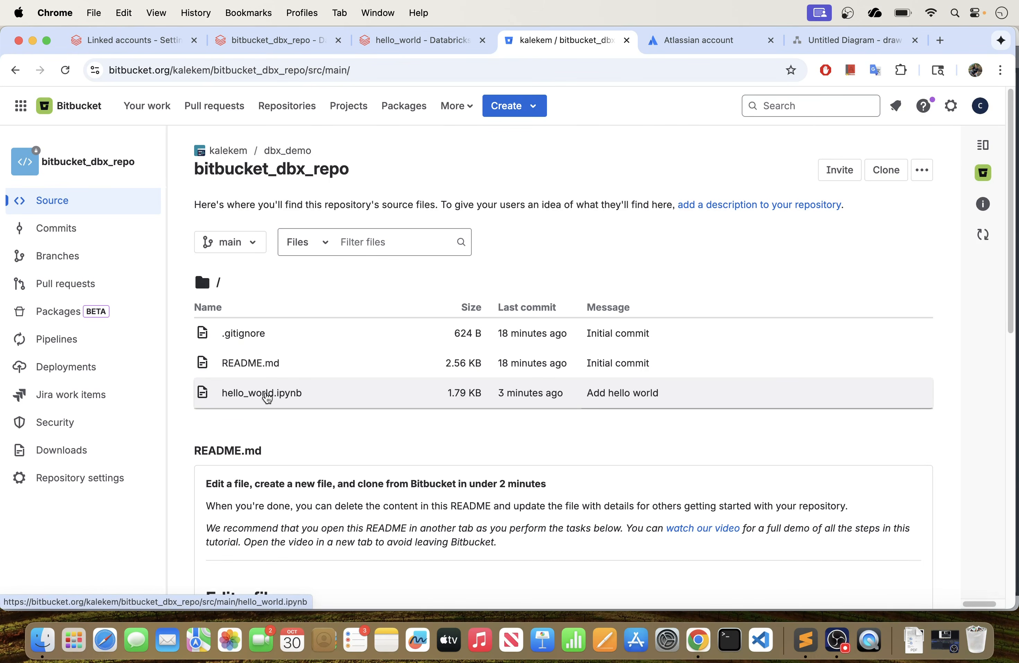
{"action": "left_click", "coordinate": [266, 395]}
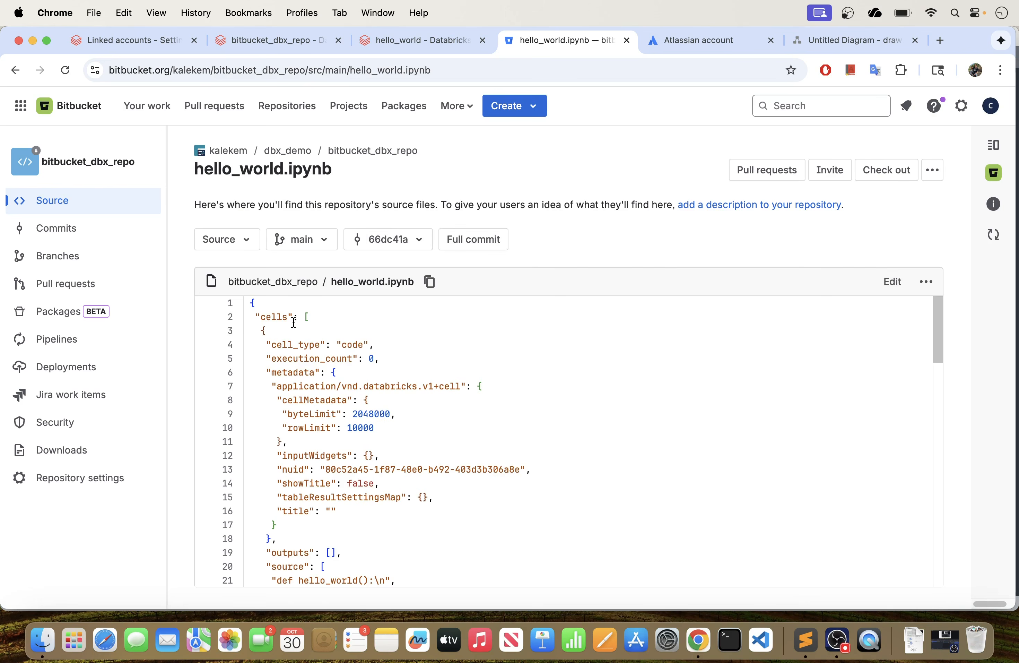
{"action": "scroll", "coordinate": [294, 322], "scroll_direction": "down", "scroll_amount": 5}
{"action": "scroll", "coordinate": [294, 322], "scroll_direction": "up", "scroll_amount": 5}
{"action": "left_click", "coordinate": [272, 282]}
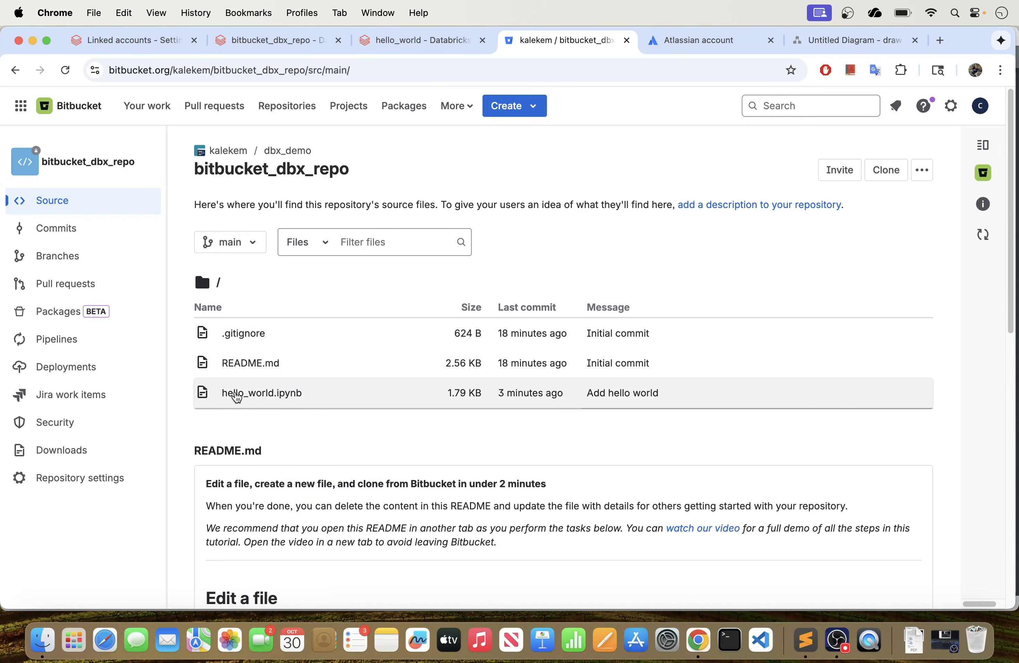
{"action": "left_click", "coordinate": [244, 392]}
{"action": "scroll", "coordinate": [413, 386], "scroll_direction": "down", "scroll_amount": 20}
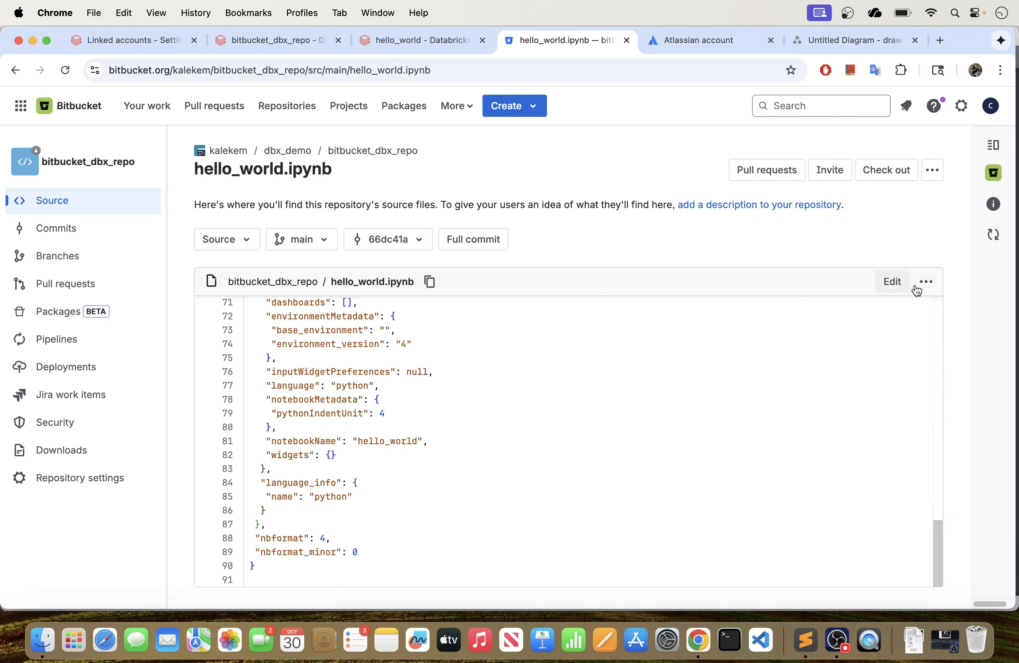
Step: View the raw version of hello_world.ipynb in a separate tab, close it and return to the source view
{"action": "left_click", "coordinate": [925, 282]}
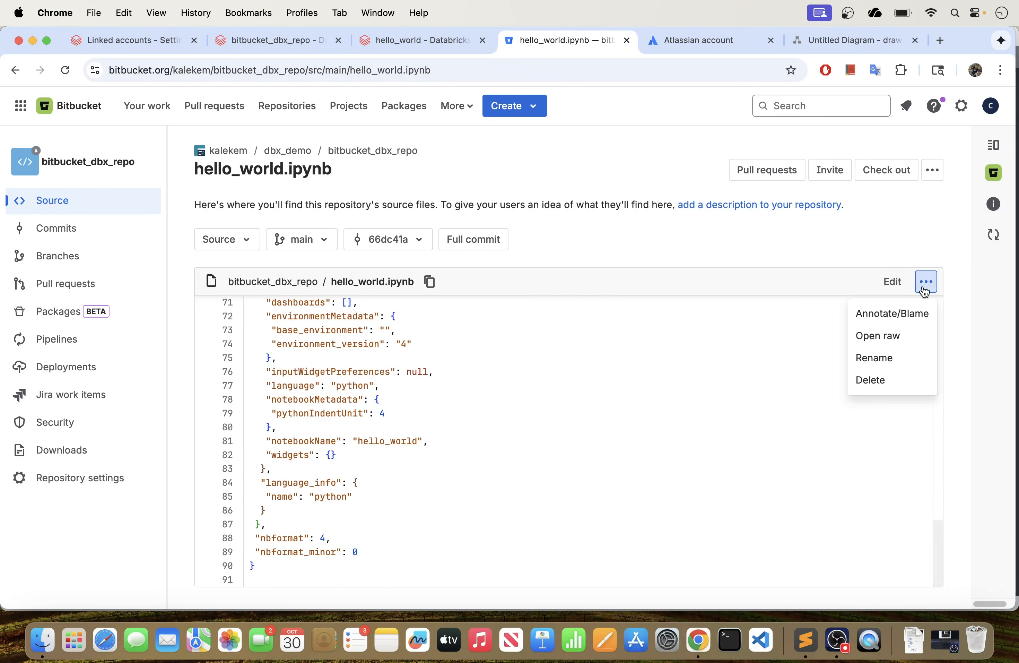
{"action": "left_click", "coordinate": [878, 337]}
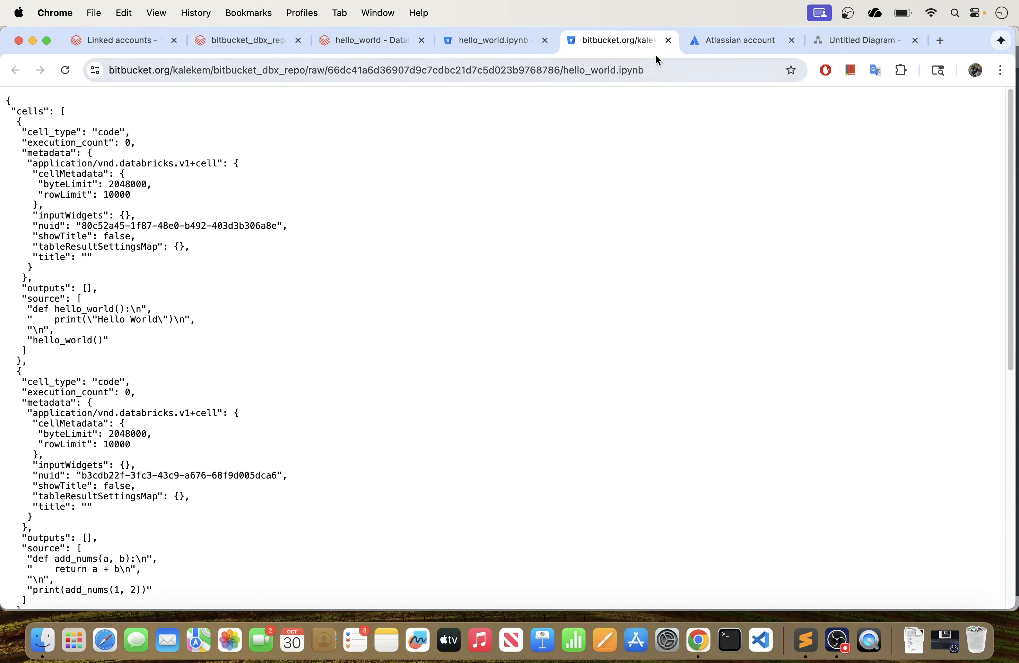
{"action": "left_click", "coordinate": [668, 40]}
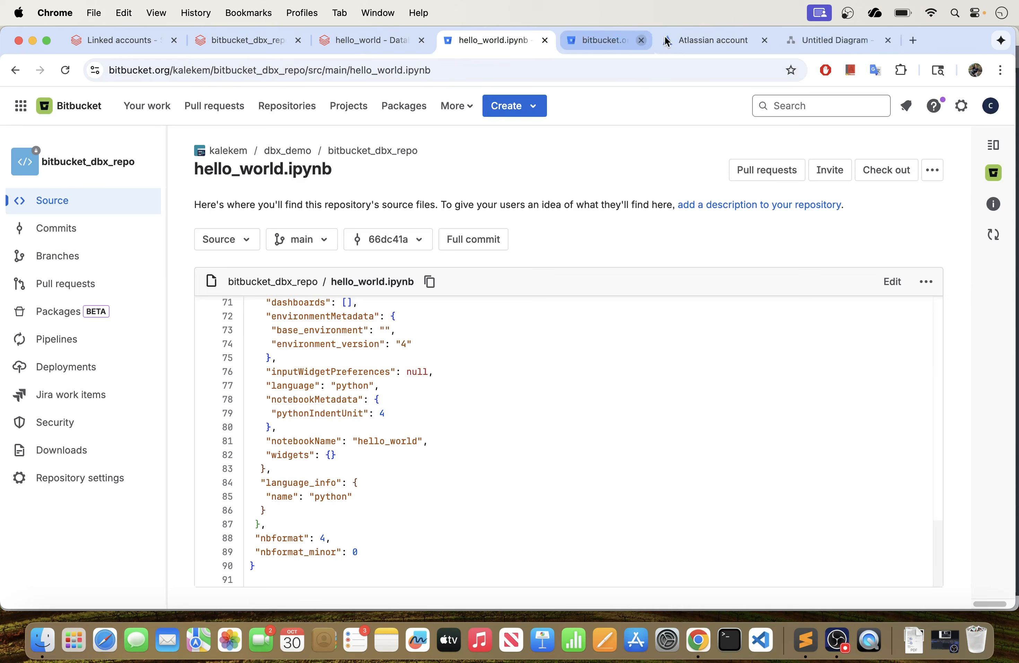
{"action": "left_click", "coordinate": [926, 282]}
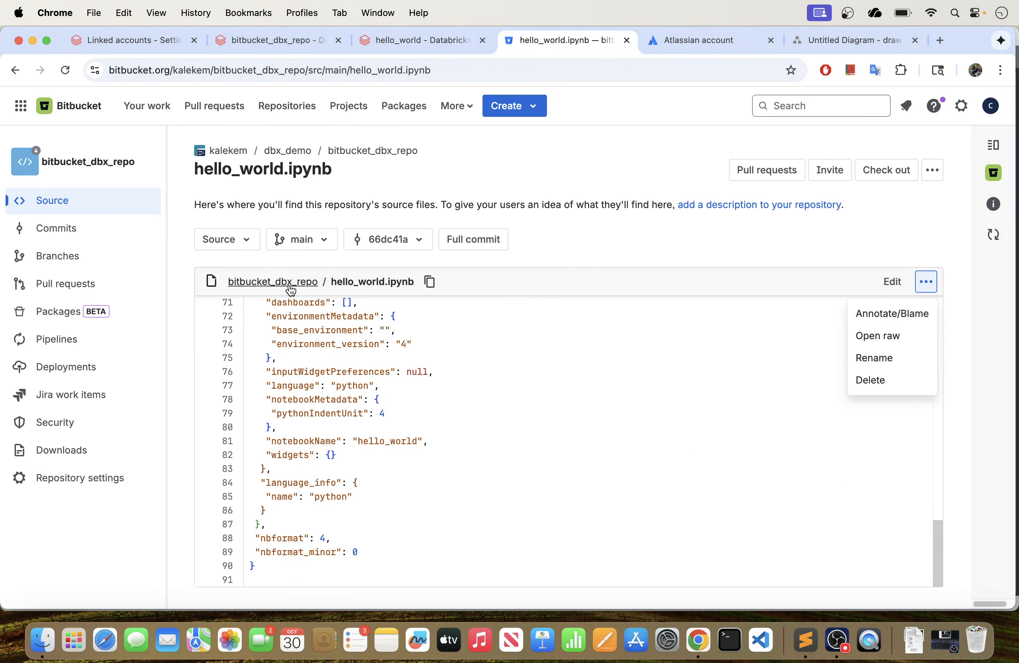
{"action": "left_click", "coordinate": [935, 242]}
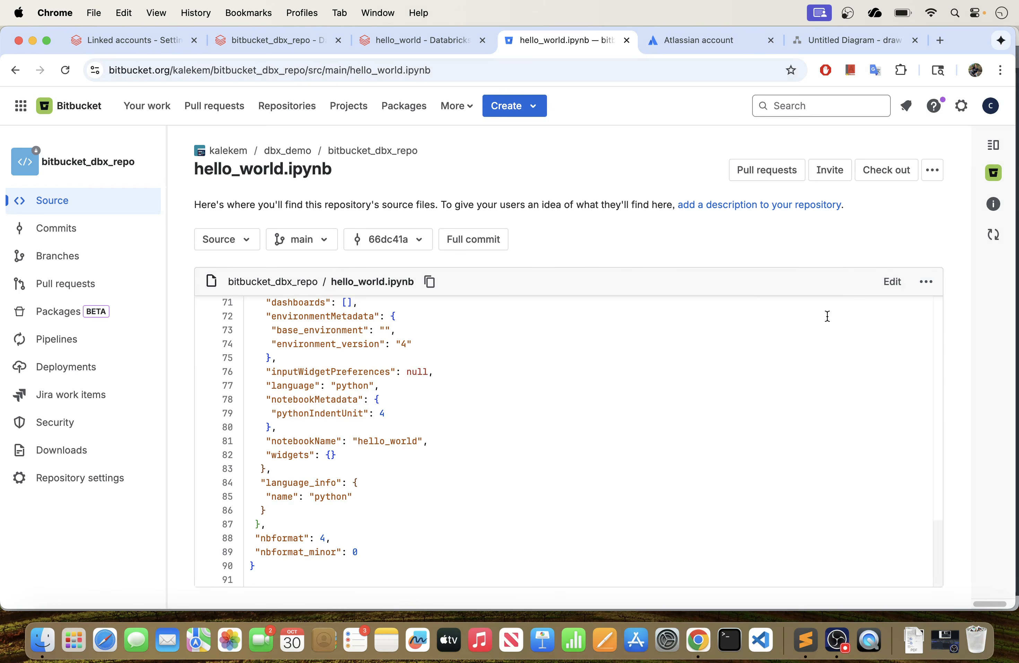
Step: Review the hello_world.ipynb source back up, and return through the dbx_demo project to the bitbucket_dbx_repo file list on main
{"action": "scroll", "coordinate": [652, 398], "scroll_direction": "up", "scroll_amount": 10}
{"action": "scroll", "coordinate": [535, 353], "scroll_direction": "up", "scroll_amount": 2}
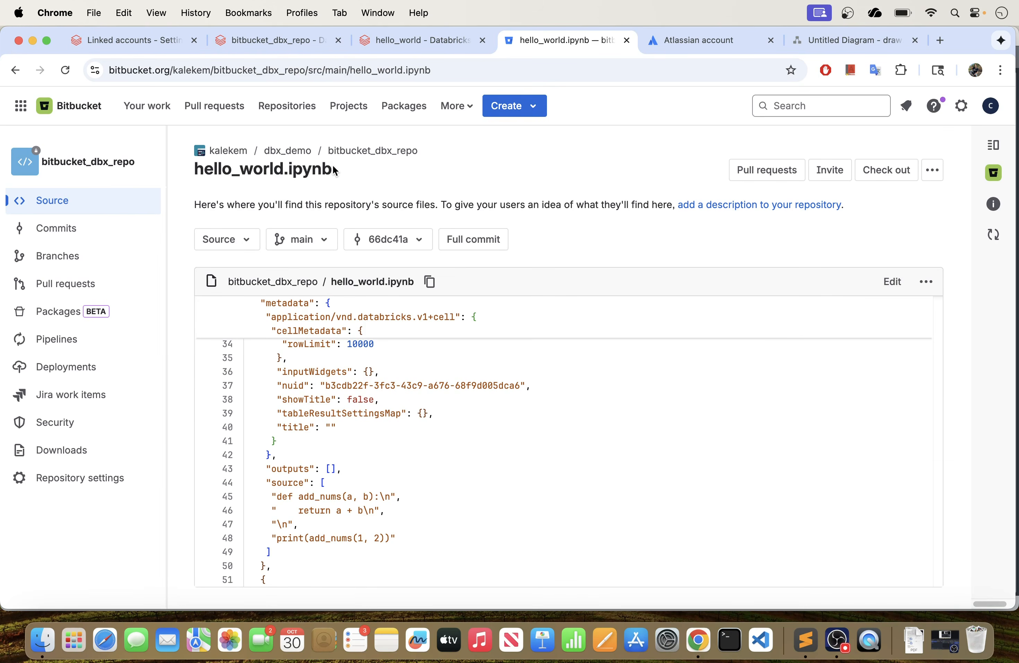
{"action": "left_click_drag", "start_coordinate": [335, 171], "coordinate": [202, 164]}
{"action": "left_click", "coordinate": [702, 256]}
{"action": "left_click", "coordinate": [285, 152]}
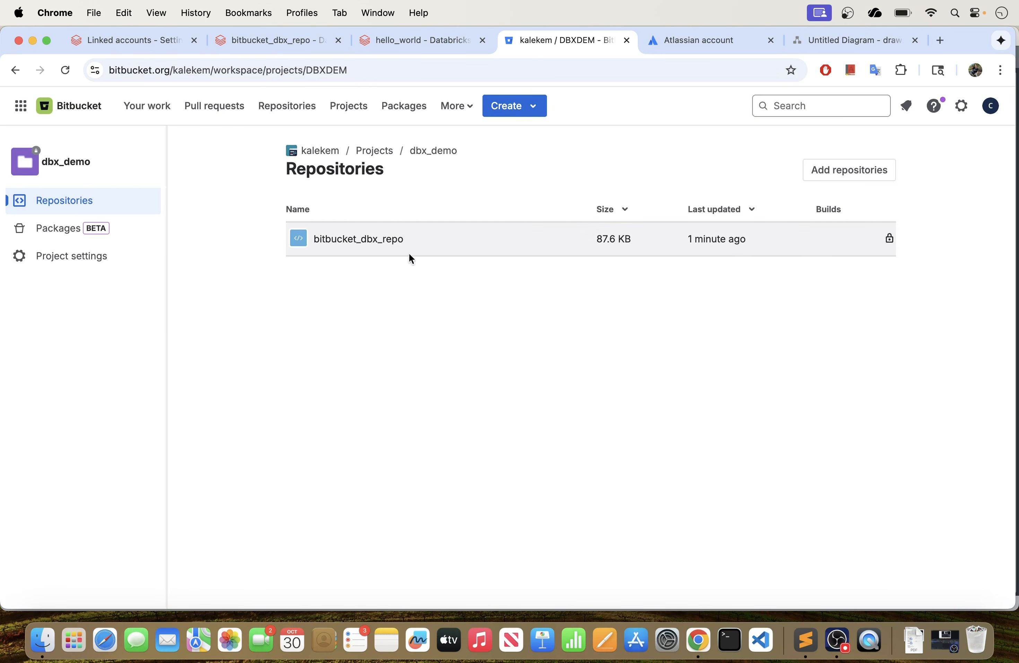
{"action": "left_click", "coordinate": [389, 241]}
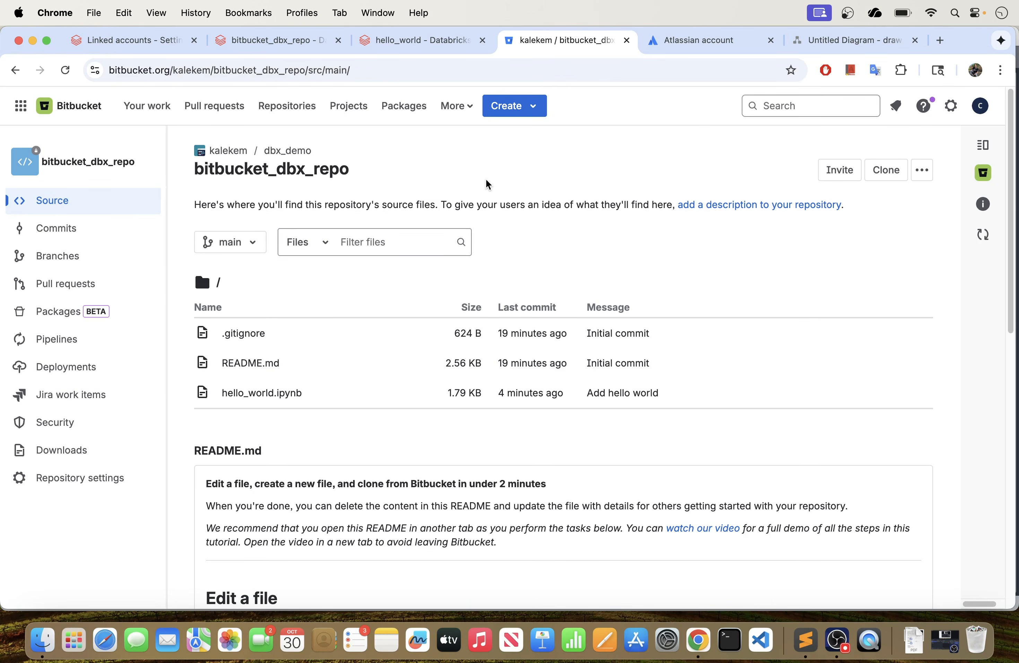
Step: Switch the bitbucket_dbx_repo Git folder in Databricks from feature/test to the main branch, accepting the branch switch, and close its Git settings
{"action": "left_click", "coordinate": [282, 41]}
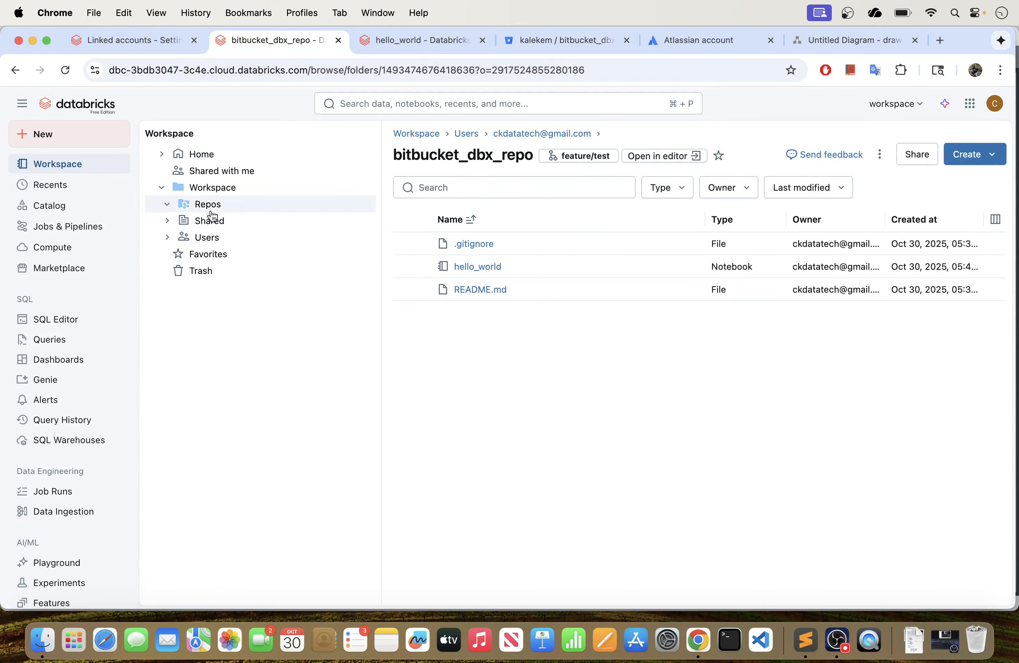
{"action": "left_click", "coordinate": [579, 157]}
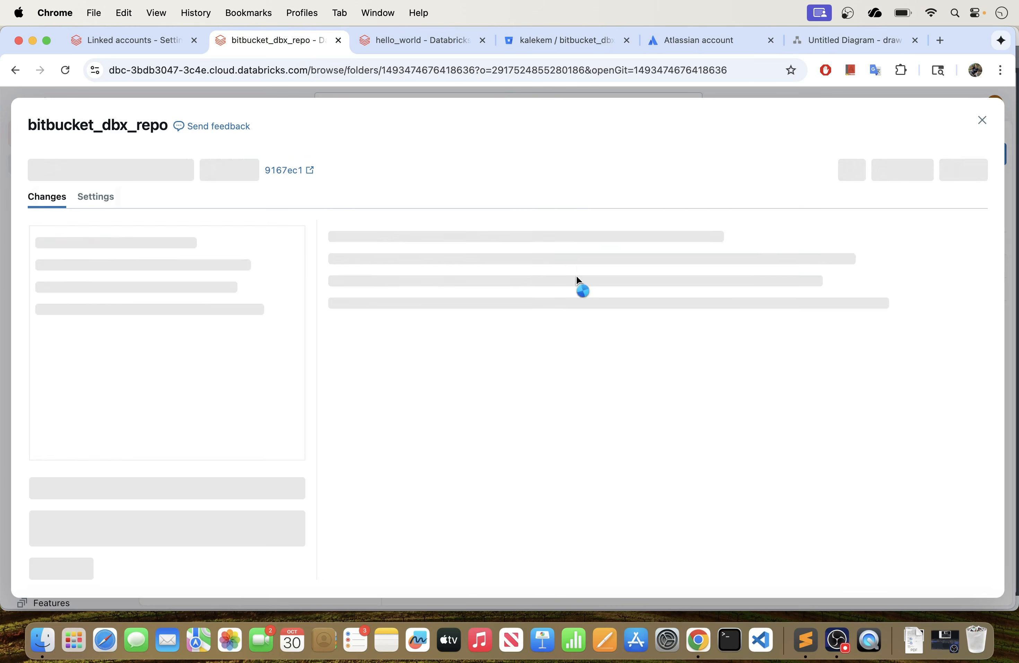
{"action": "left_click", "coordinate": [141, 168]}
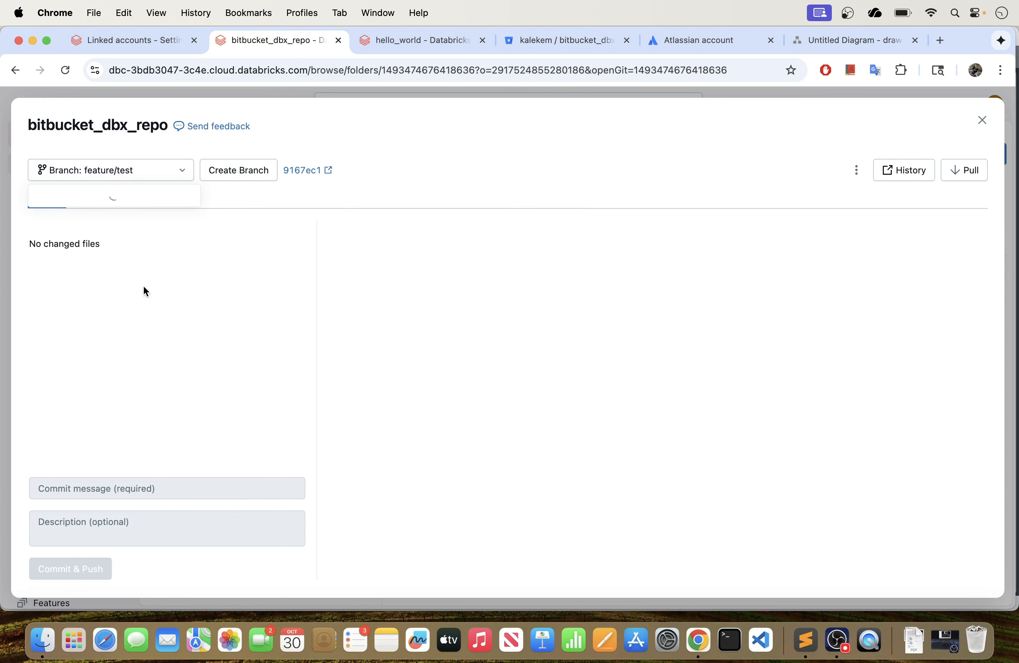
{"action": "left_click", "coordinate": [92, 229]}
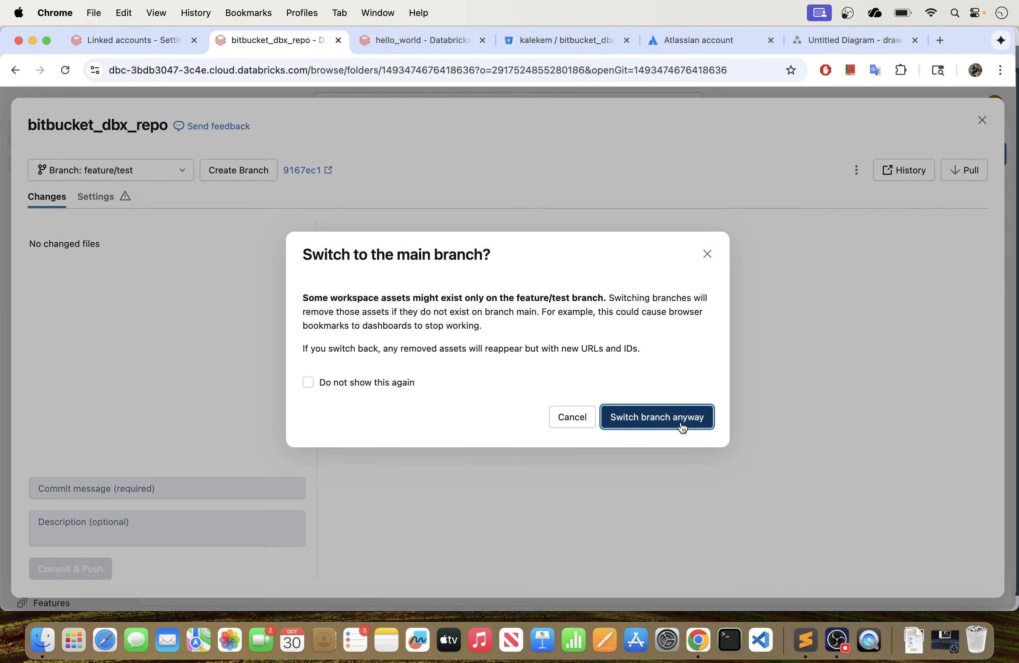
{"action": "left_click", "coordinate": [655, 416]}
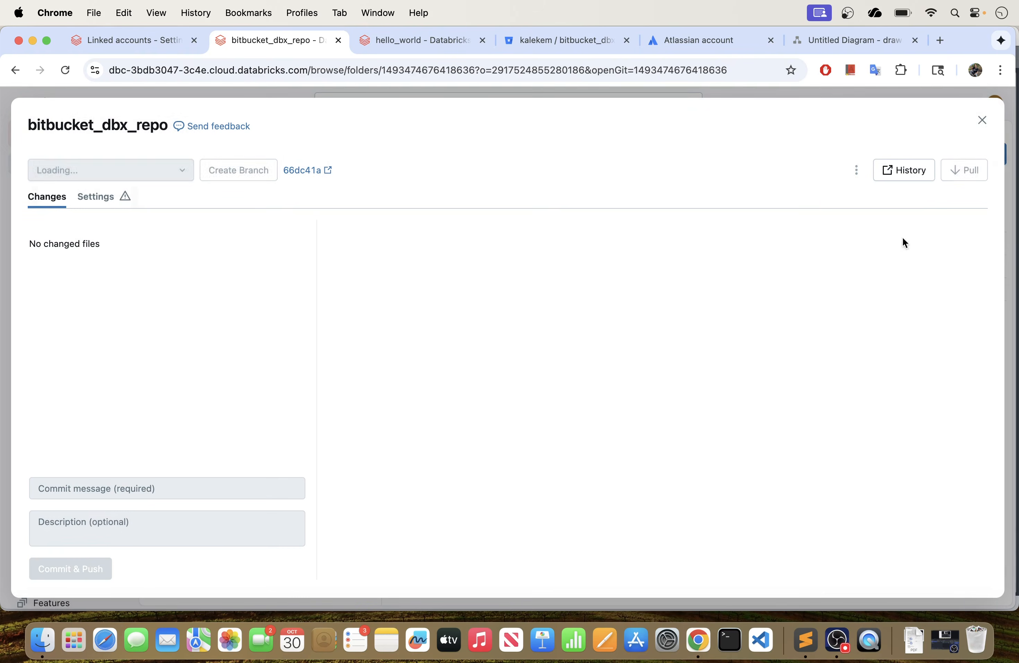
{"action": "left_click", "coordinate": [980, 120]}
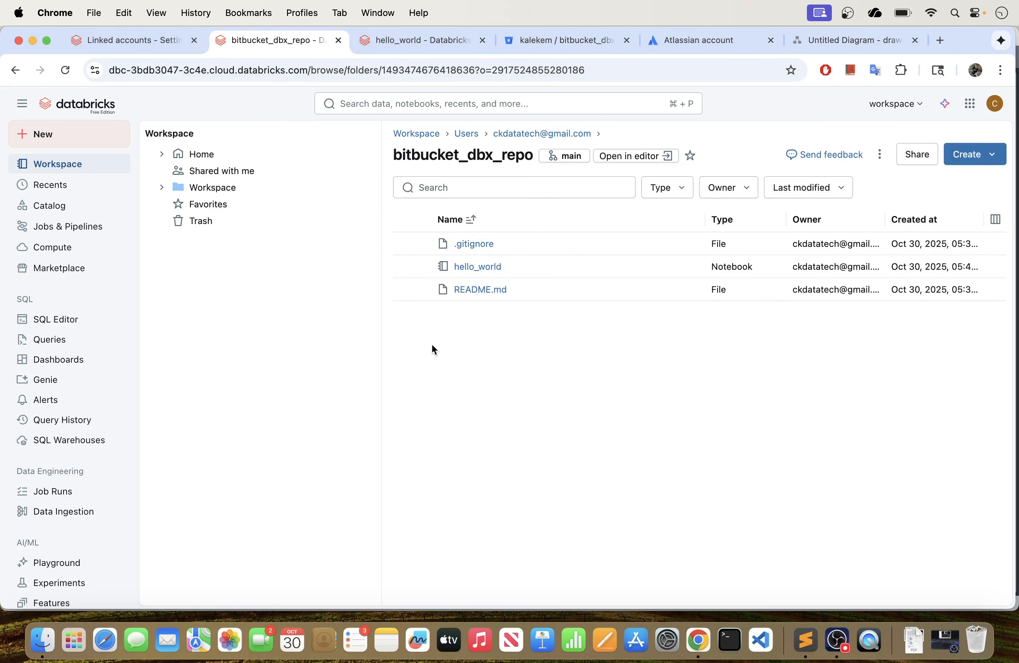
Step: Open the hello_world notebook on the main branch, check its code cells, and return to the bitbucket_dbx_repo folder in the workspace
{"action": "left_click", "coordinate": [479, 267]}
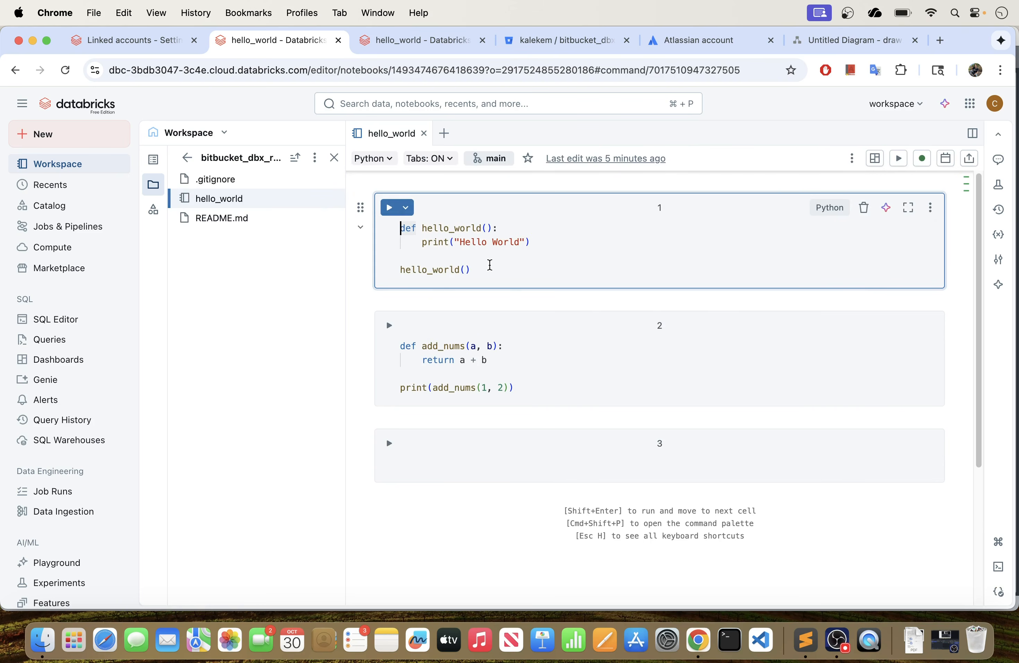
{"action": "left_click_drag", "start_coordinate": [479, 270], "coordinate": [395, 219]}
{"action": "left_click", "coordinate": [387, 337]}
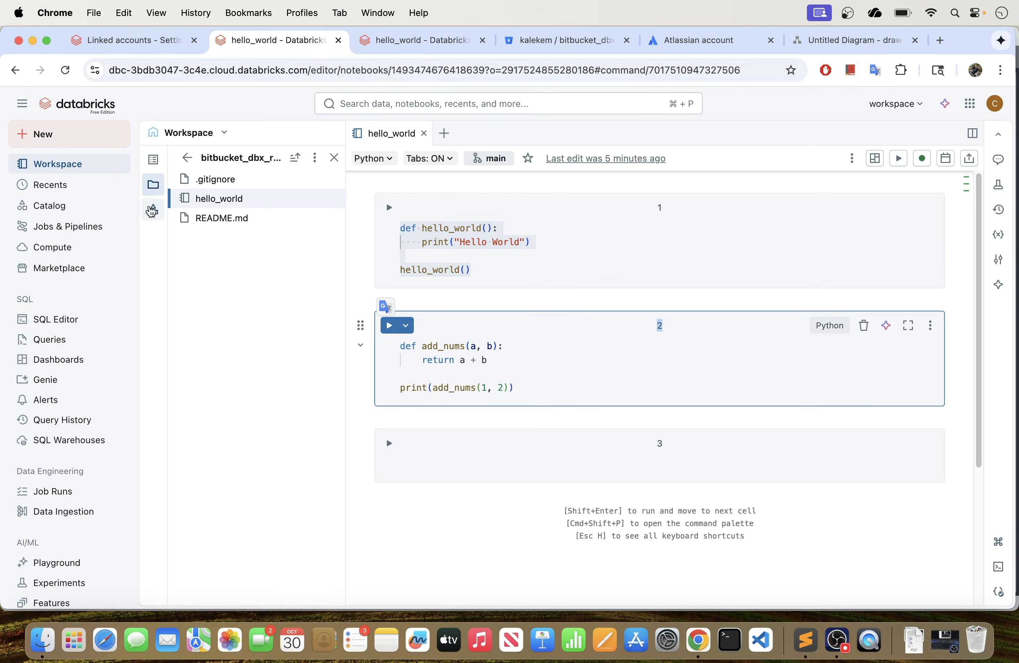
{"action": "left_click", "coordinate": [187, 158]}
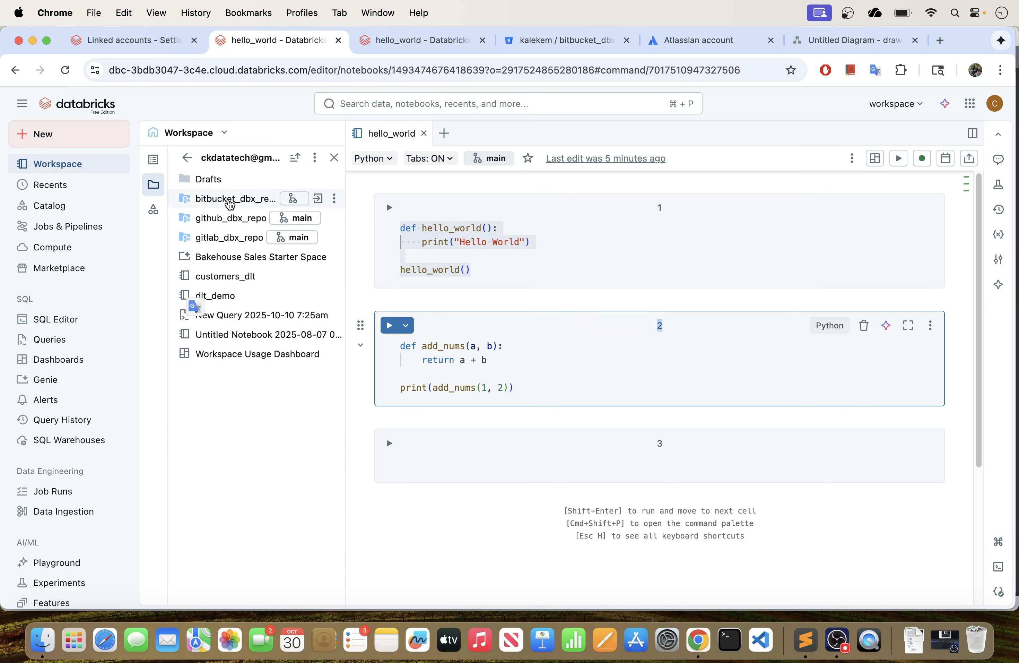
{"action": "mouse_move", "coordinate": [345, 188]}
{"action": "left_mouse_down"}
{"action": "mouse_move", "coordinate": [361, 188]}
{"action": "mouse_move", "coordinate": [346, 188]}
{"action": "left_mouse_up"}
{"action": "left_click", "coordinate": [111, 164]}
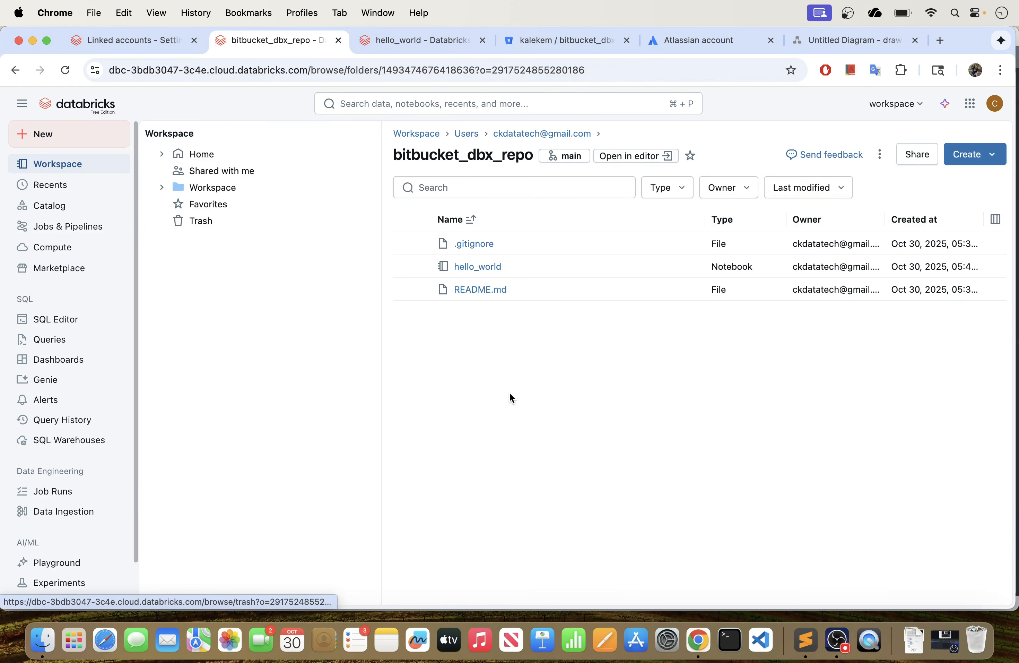